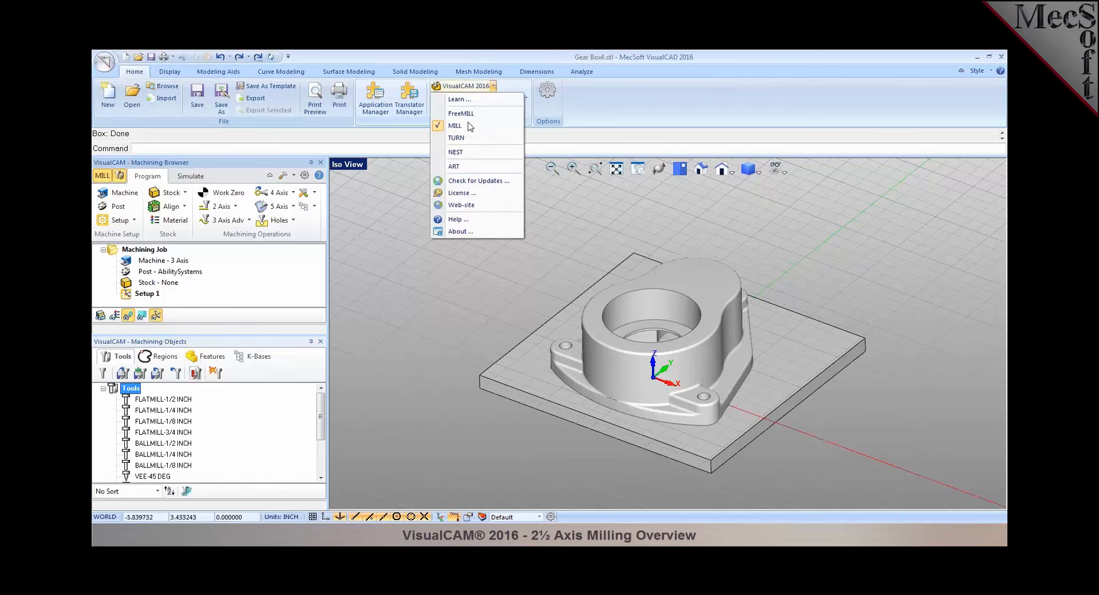
Unload the MILL module and load it again
{"action": "left_click", "coordinate": [469, 133]}
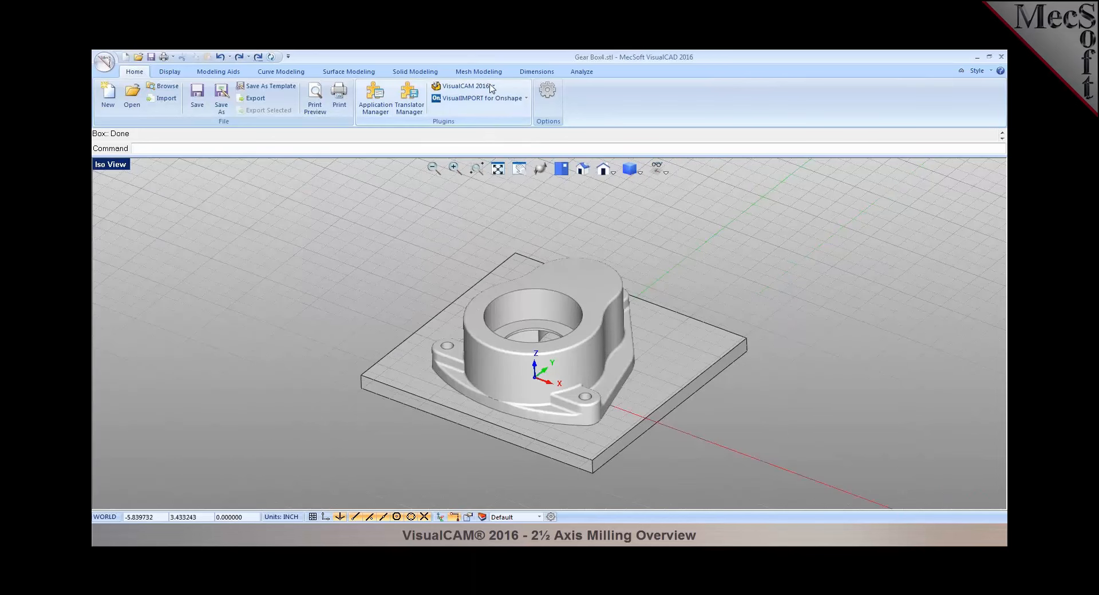
{"action": "left_click", "coordinate": [493, 87]}
{"action": "left_click", "coordinate": [474, 127]}
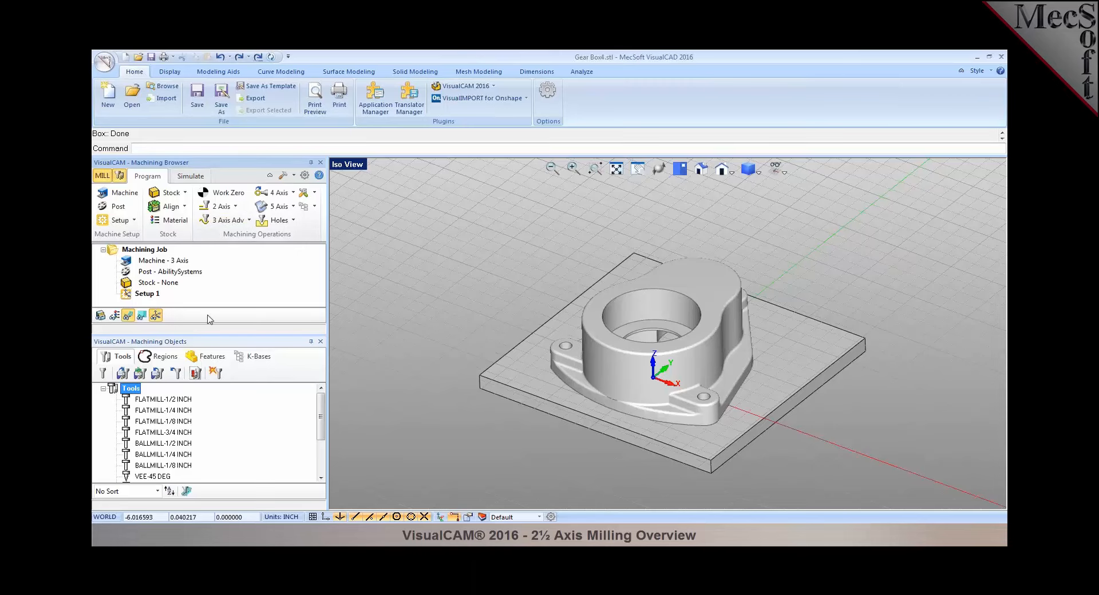
Dock the Machining Objects window beside the Machining Browser and return it to its place beneath
{"action": "left_click_drag", "start_coordinate": [211, 342], "coordinate": [649, 333]}
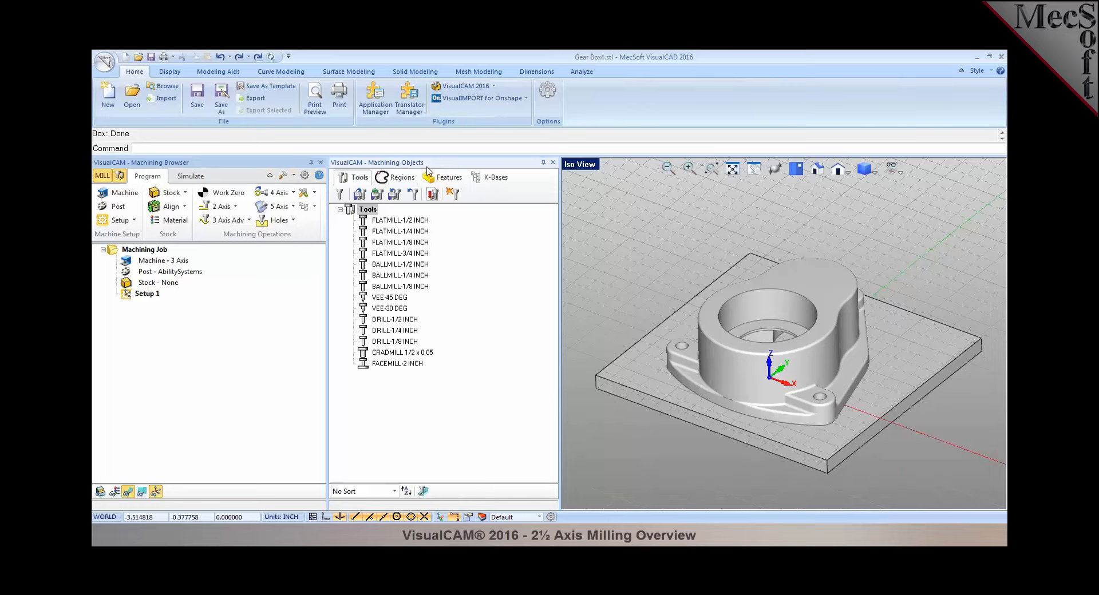
{"action": "left_click_drag", "start_coordinate": [426, 164], "coordinate": [209, 349]}
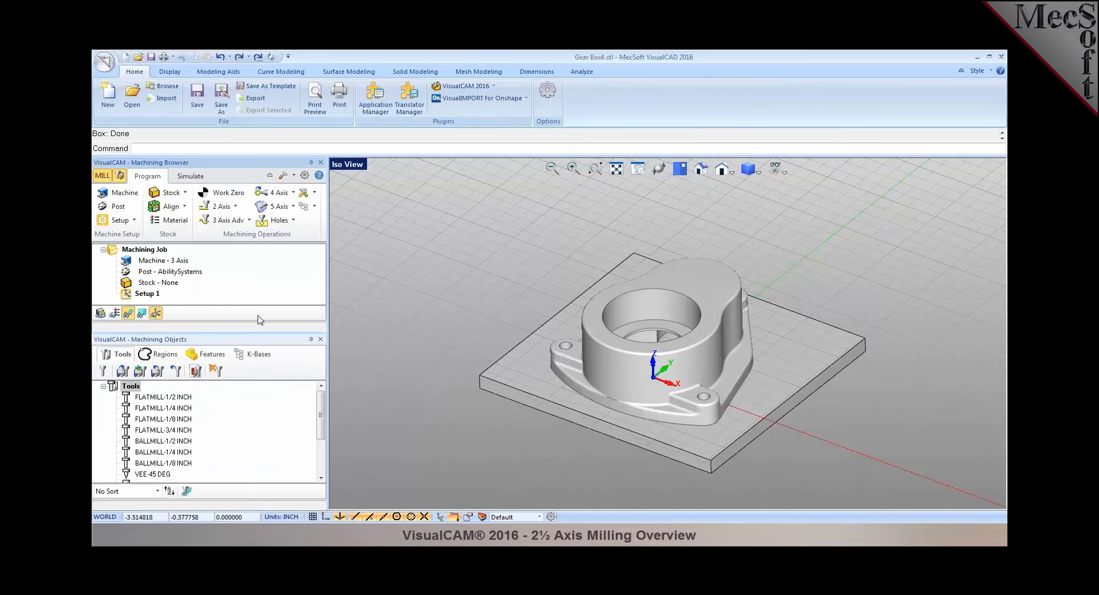
Review the available 2 Axis, 3 Axis Advanced, 4 Axis, 5 Axis and Holes machining operations
{"action": "left_click", "coordinate": [235, 206]}
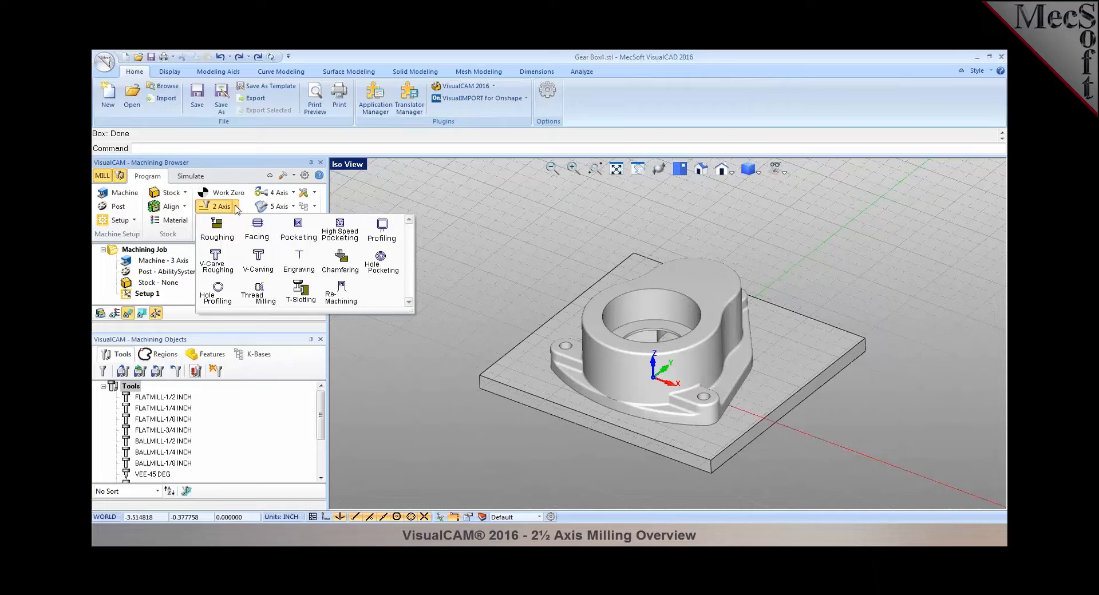
{"action": "left_click", "coordinate": [236, 207]}
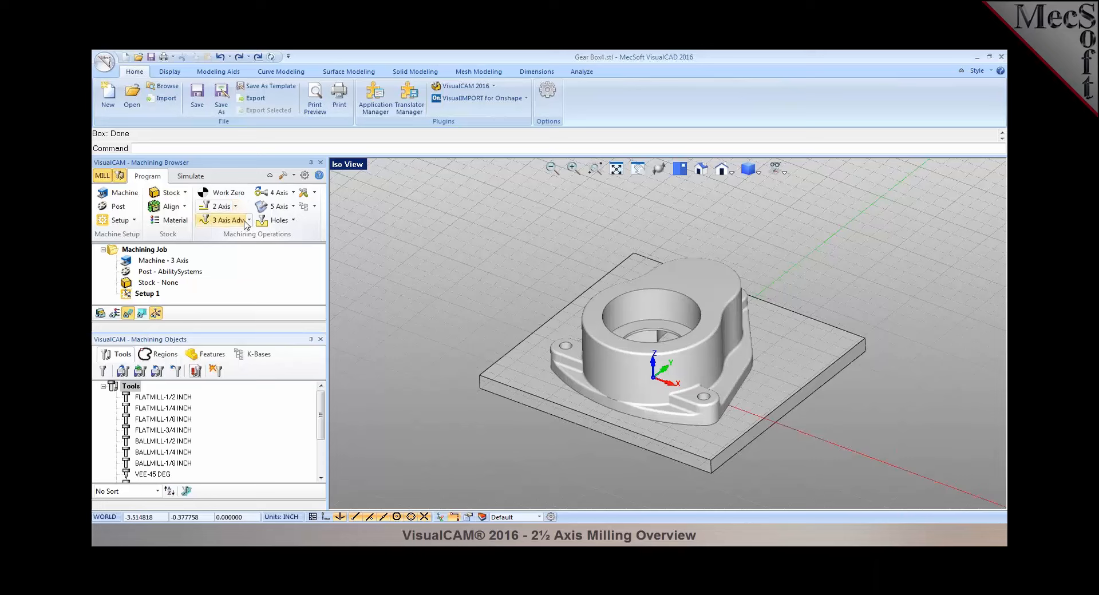
{"action": "left_click", "coordinate": [247, 221]}
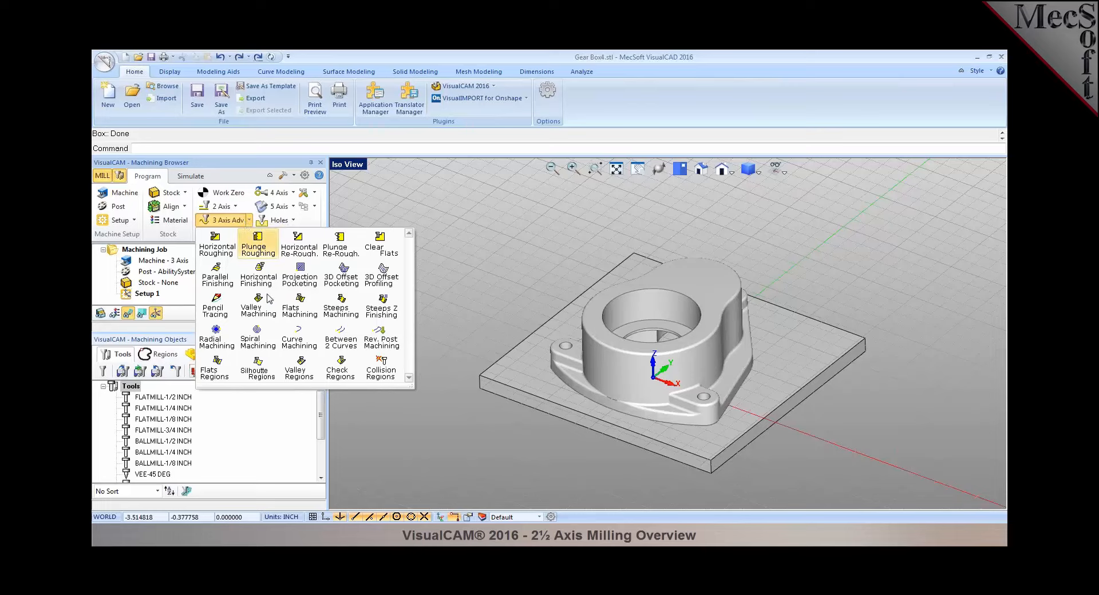
{"action": "left_click", "coordinate": [251, 224]}
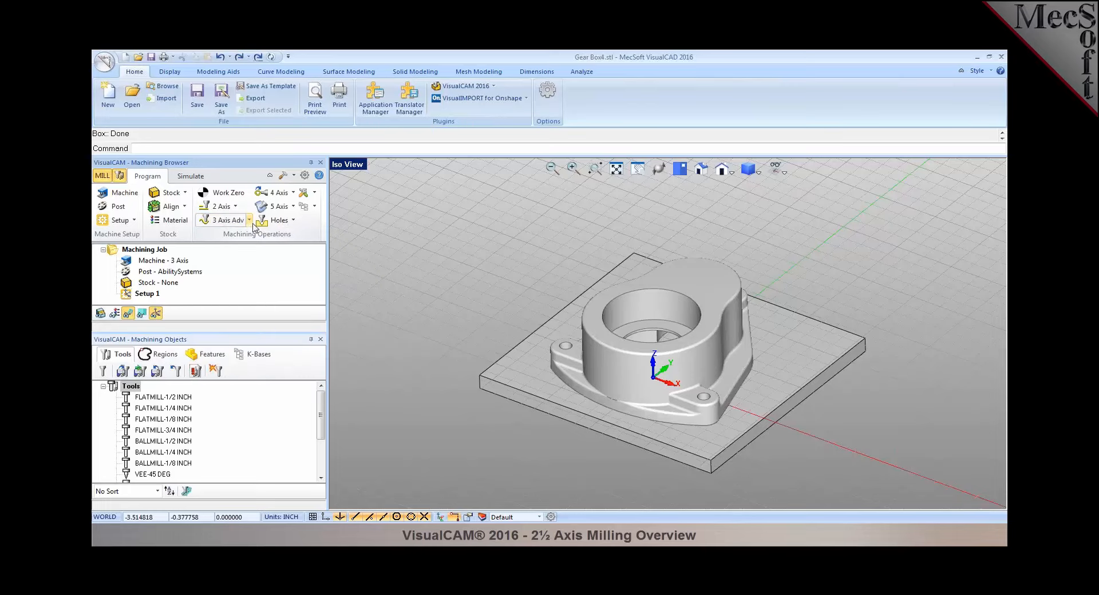
{"action": "left_click", "coordinate": [293, 193]}
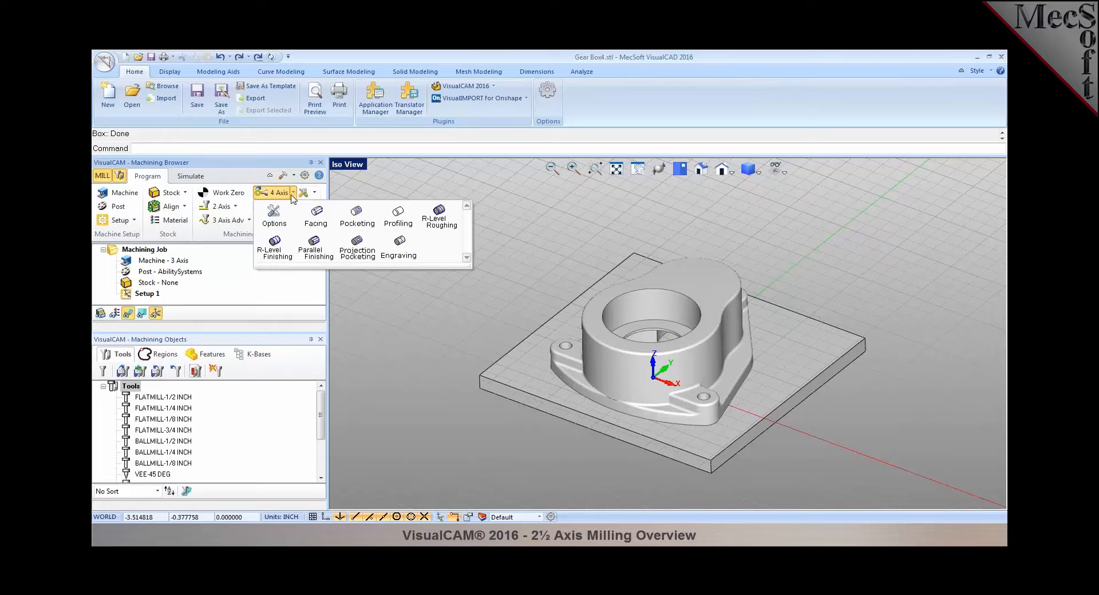
{"action": "left_click", "coordinate": [292, 193]}
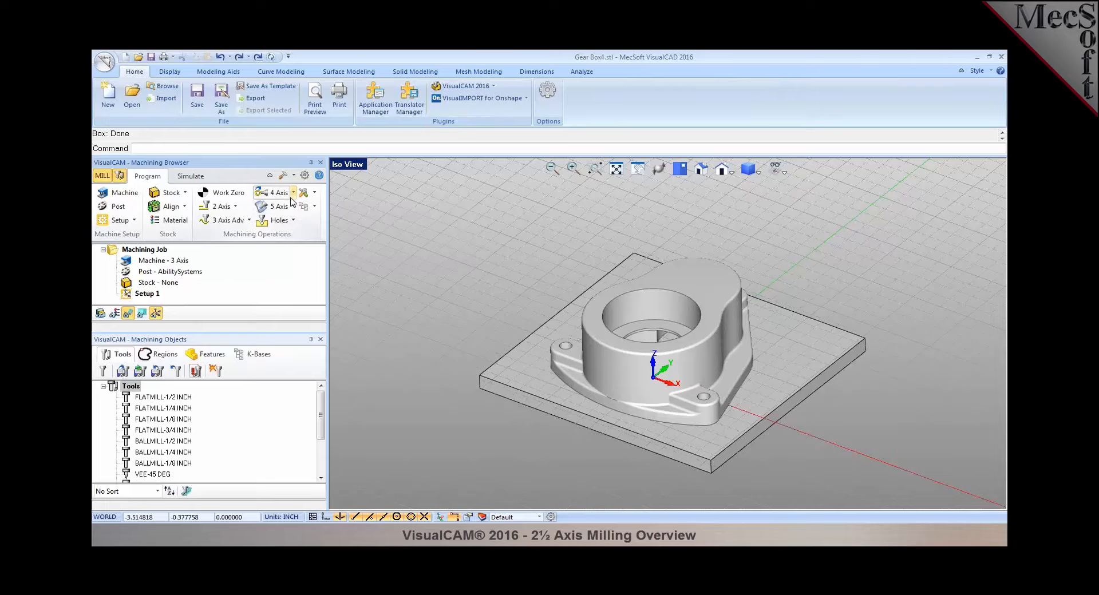
{"action": "left_click", "coordinate": [293, 208]}
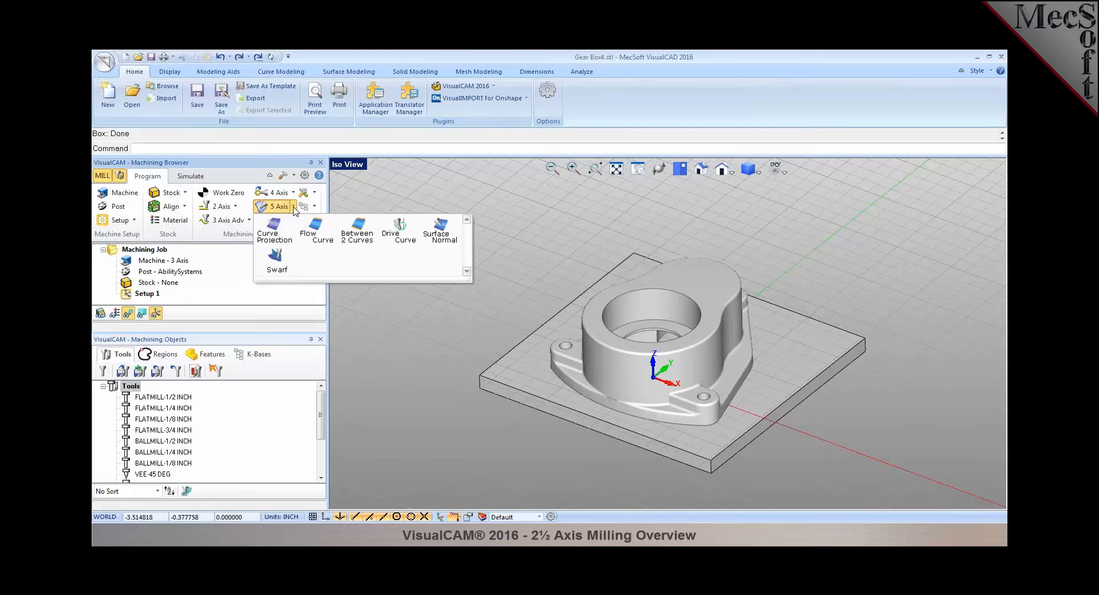
{"action": "left_click", "coordinate": [294, 208]}
{"action": "left_click", "coordinate": [293, 221]}
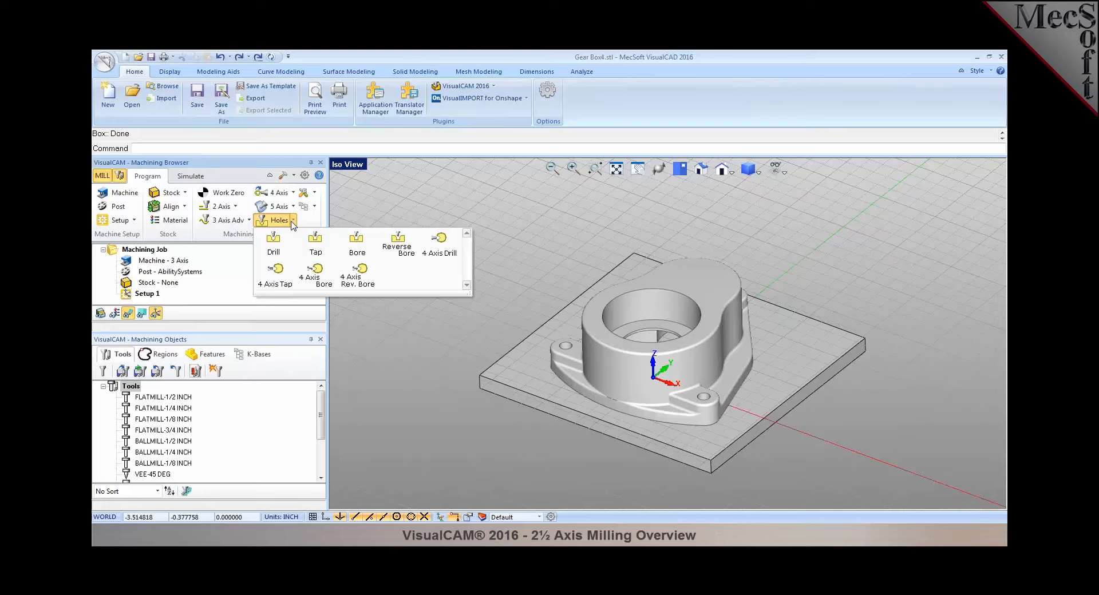
{"action": "left_click", "coordinate": [292, 222]}
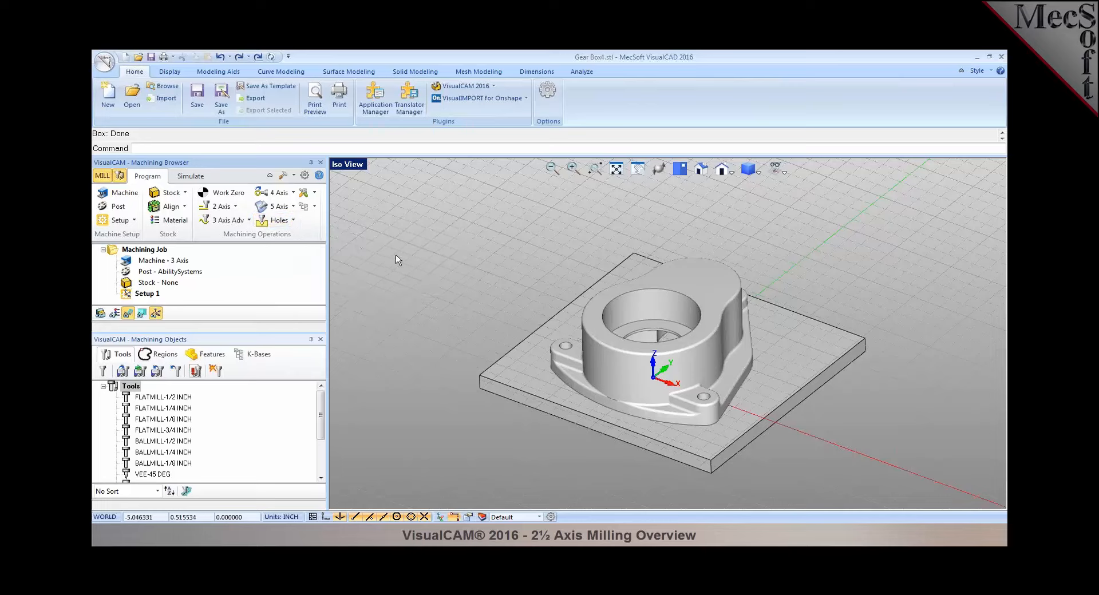
Open the VisualCAD part file 2Axis.vcp
{"action": "left_click", "coordinate": [133, 97]}
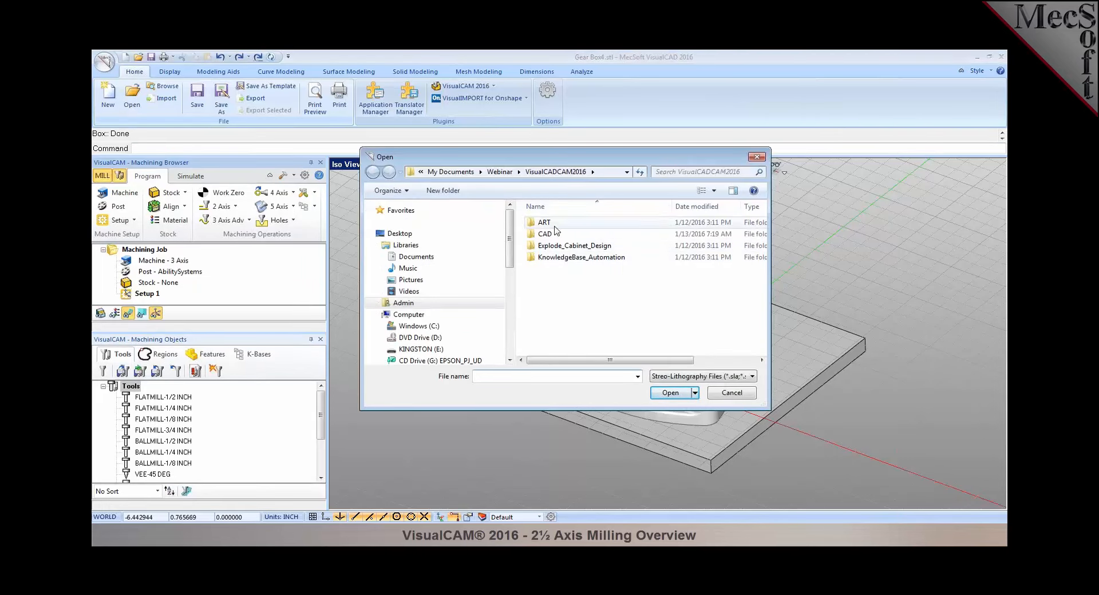
{"action": "left_click", "coordinate": [718, 376]}
{"action": "left_click", "coordinate": [693, 183]}
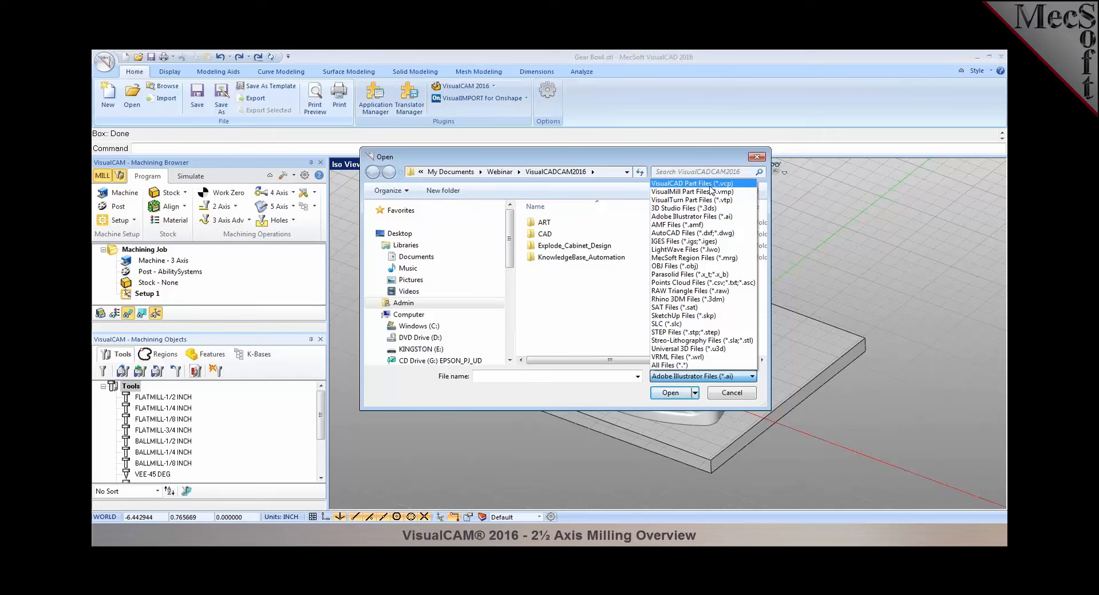
{"action": "left_click", "coordinate": [552, 269]}
{"action": "left_click", "coordinate": [692, 393]}
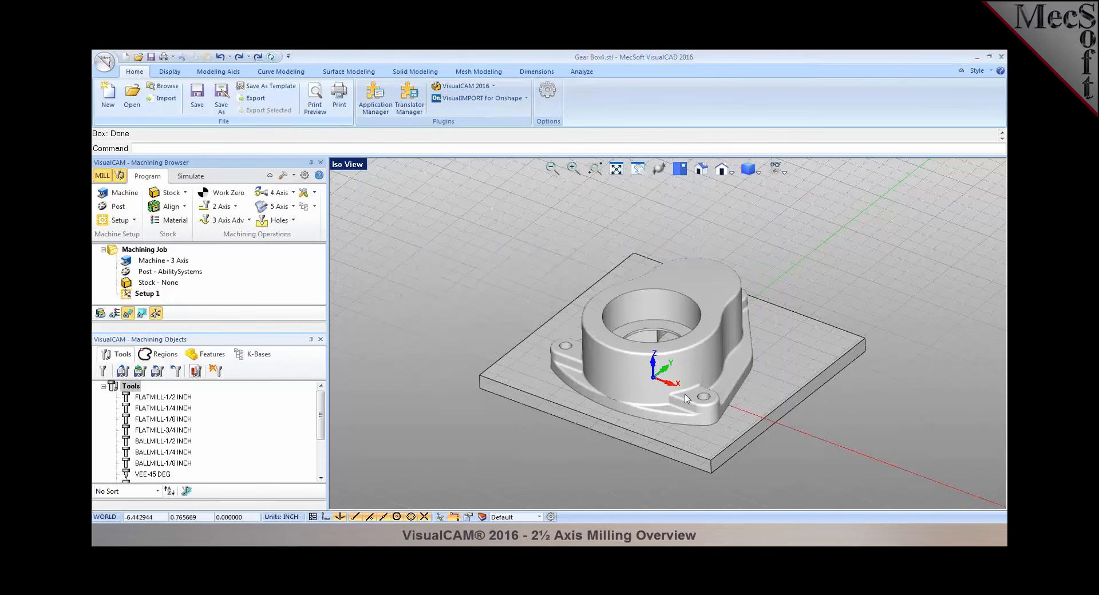
{"action": "left_click", "coordinate": [602, 318]}
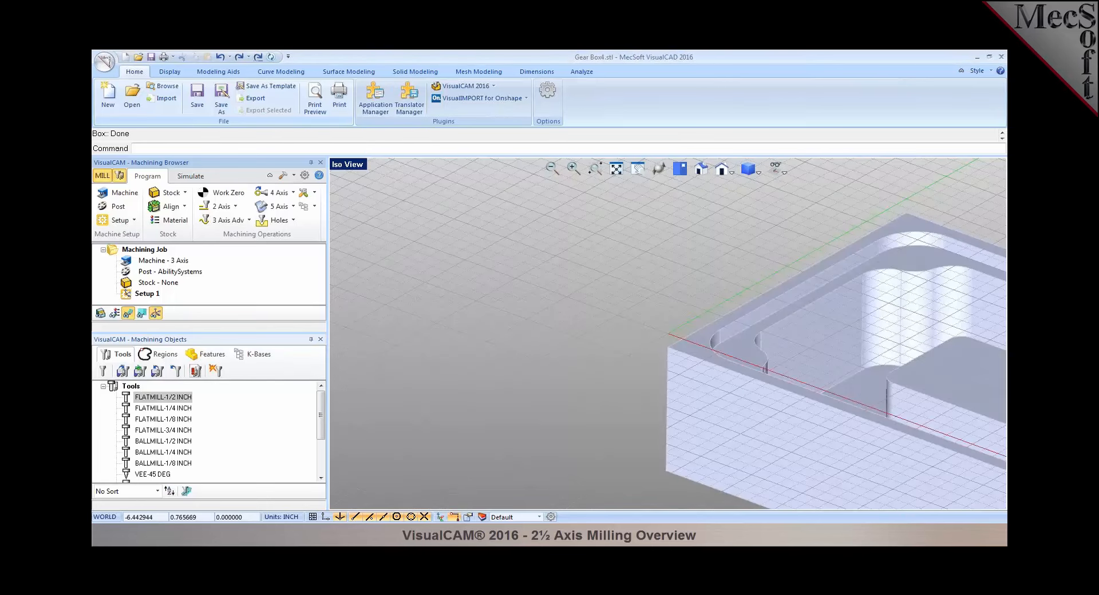
{"action": "middle_click_drag", "start_coordinate": [677, 308], "coordinate": [677, 313]}
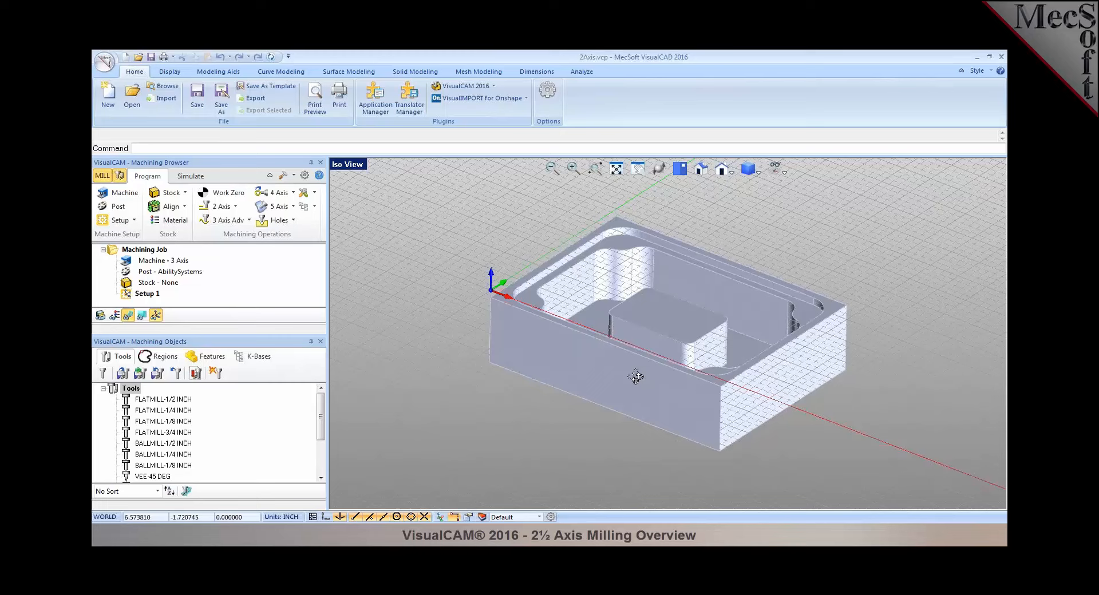
{"action": "middle_click_drag", "start_coordinate": [635, 375], "coordinate": [636, 334]}
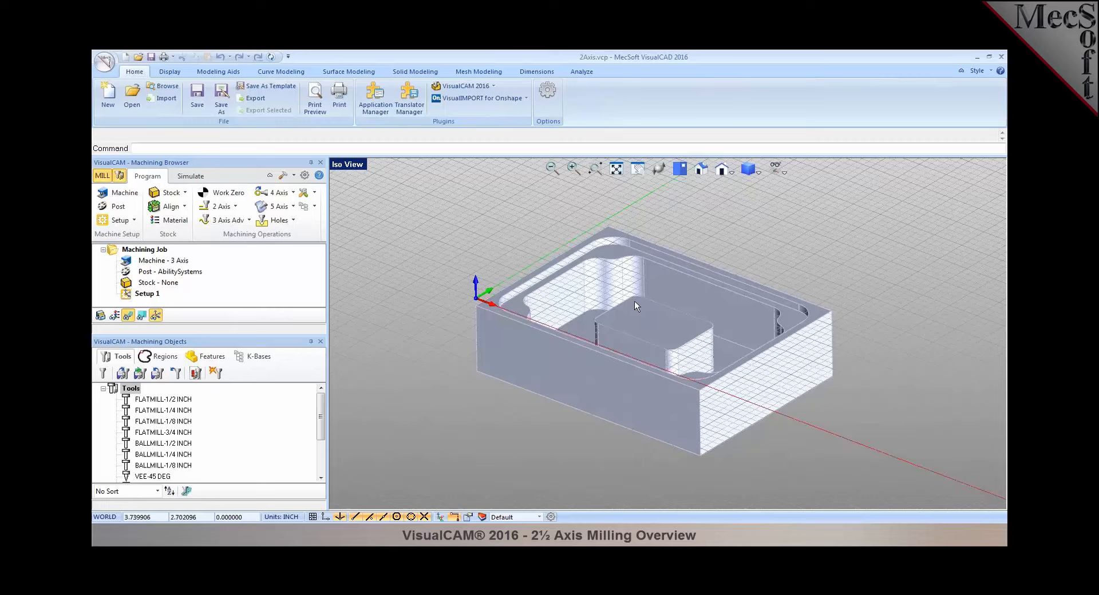
Define the machine tool manually as a 3 Axis machine
{"action": "left_click", "coordinate": [116, 193]}
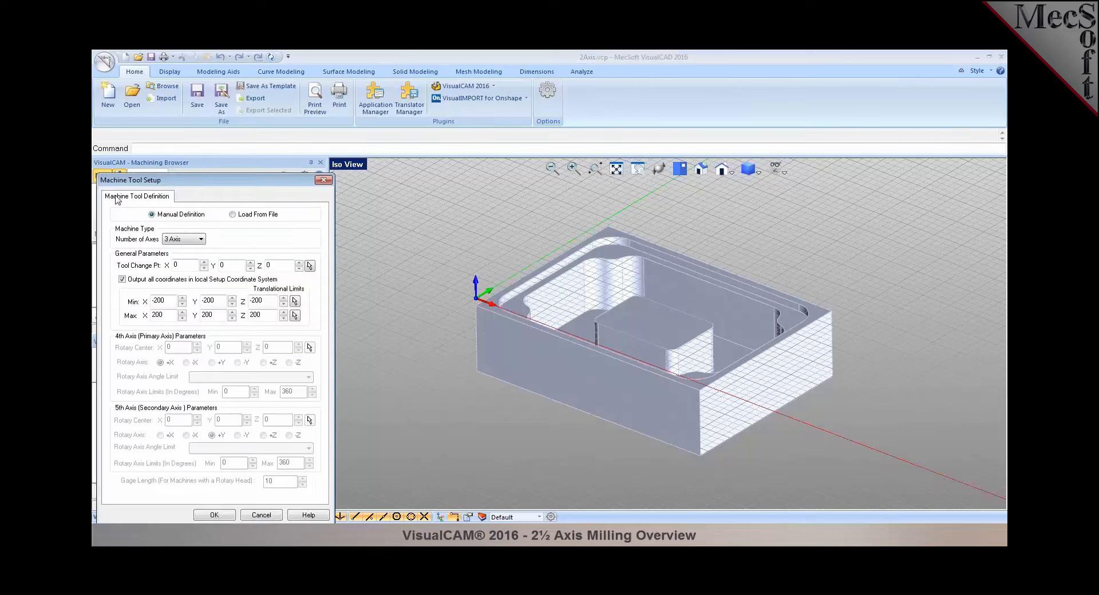
{"action": "left_click", "coordinate": [189, 241]}
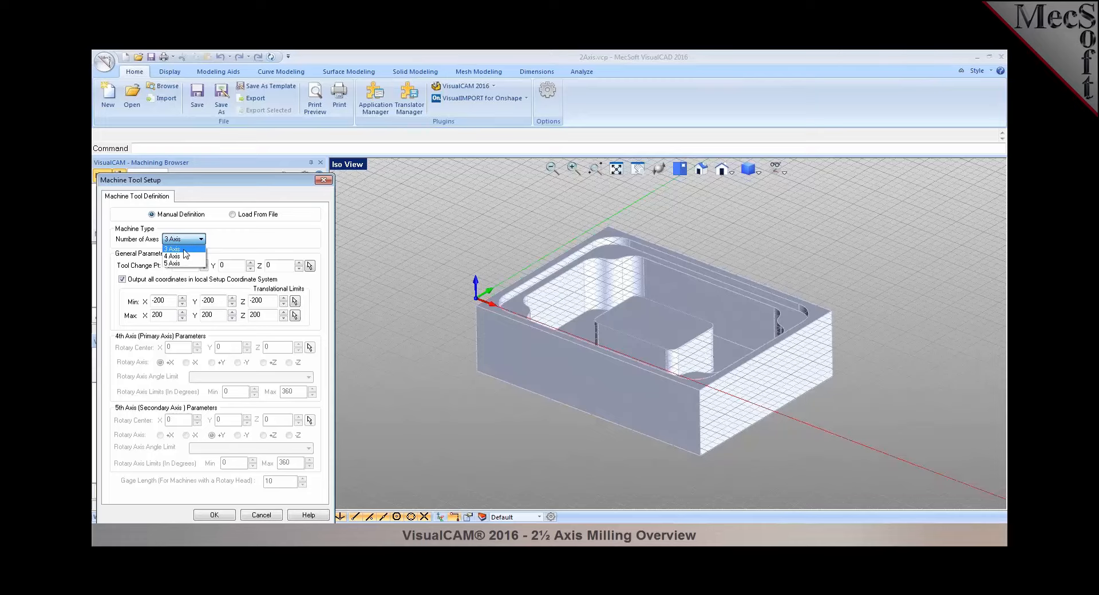
{"action": "left_click", "coordinate": [184, 249]}
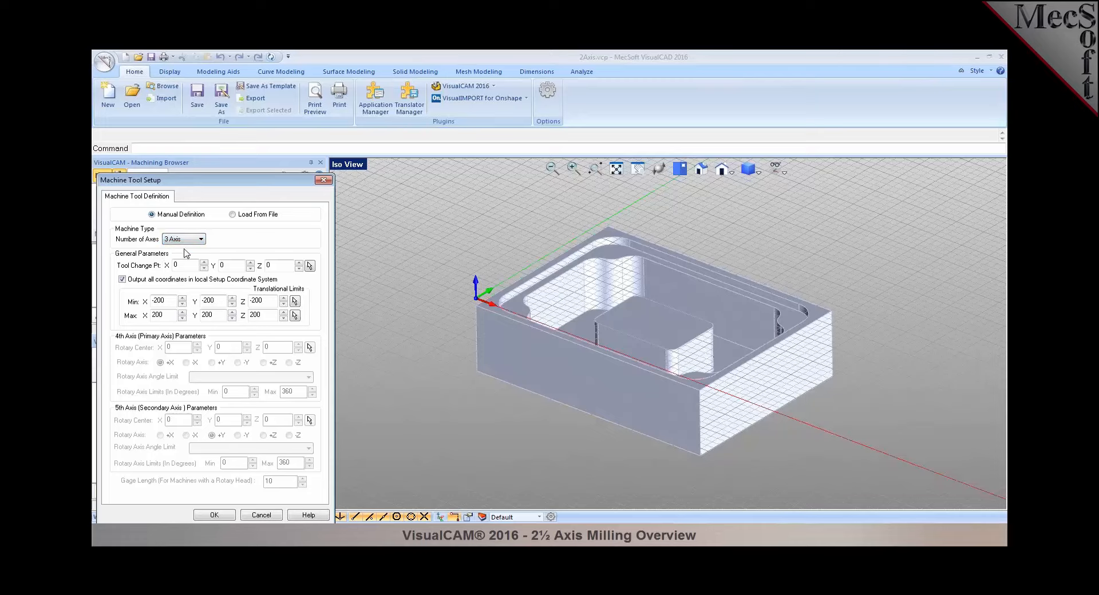
{"action": "left_click", "coordinate": [214, 515]}
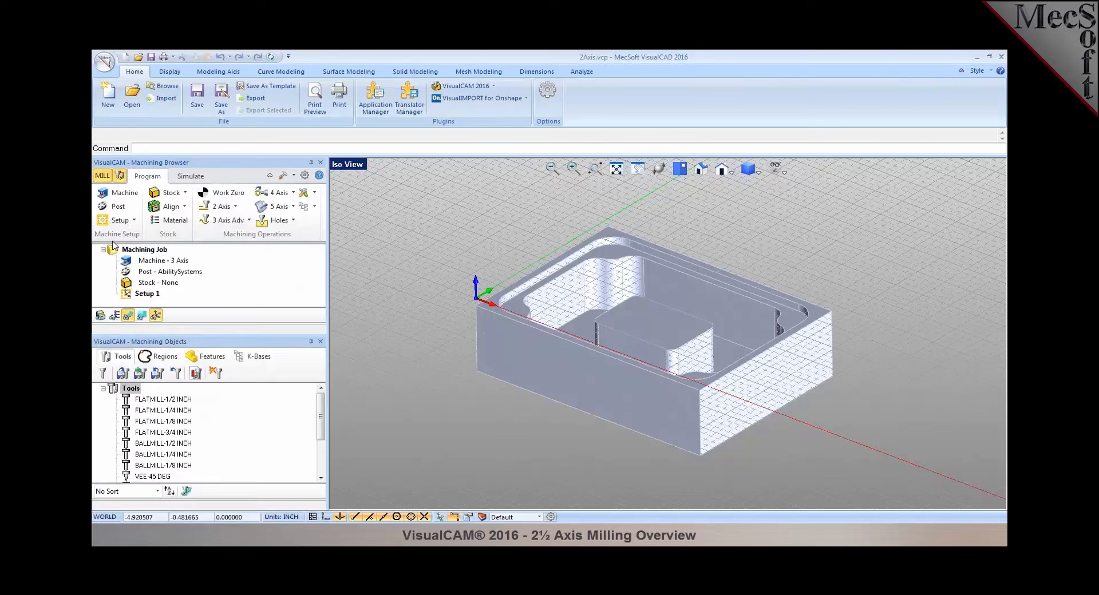
Set the post-processor to Haas with .nc as the posted file extension
{"action": "left_click", "coordinate": [112, 207]}
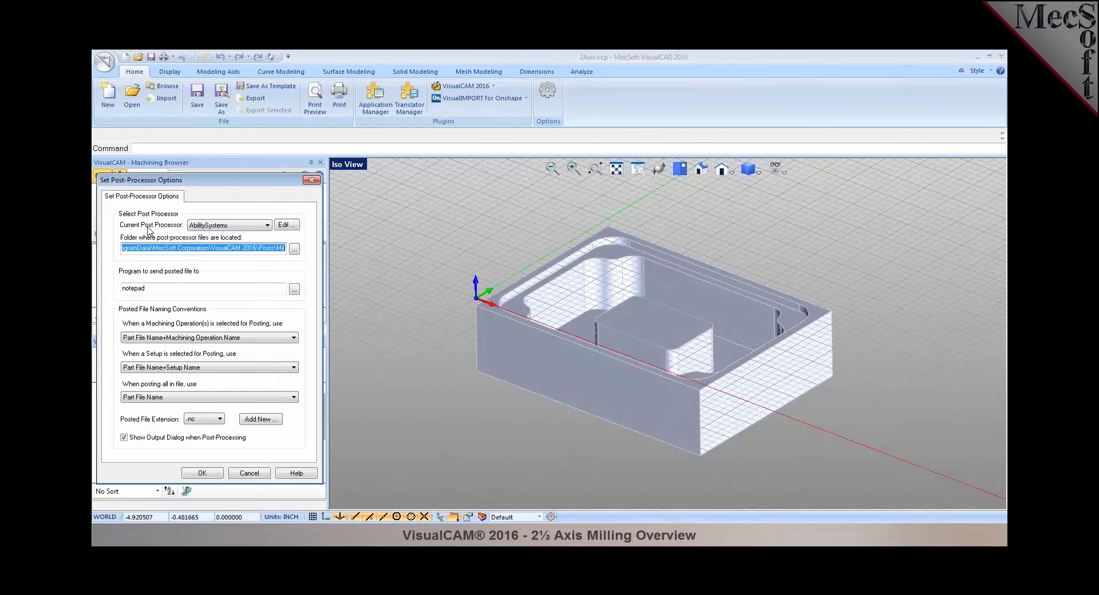
{"action": "left_click", "coordinate": [241, 226]}
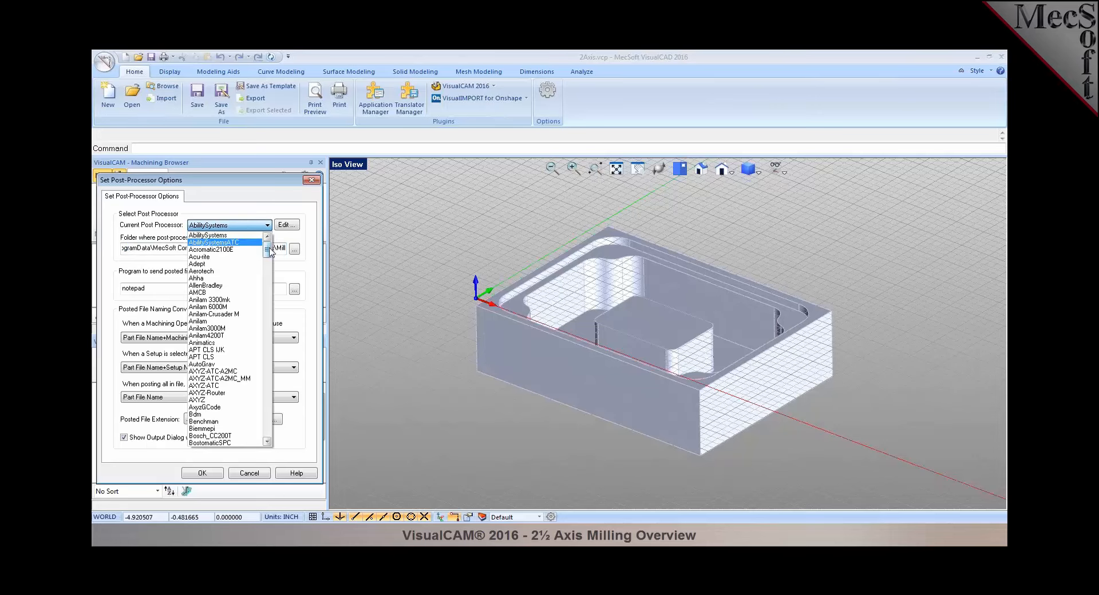
{"action": "left_click_drag", "start_coordinate": [270, 250], "coordinate": [263, 326]}
{"action": "left_click", "coordinate": [248, 342]}
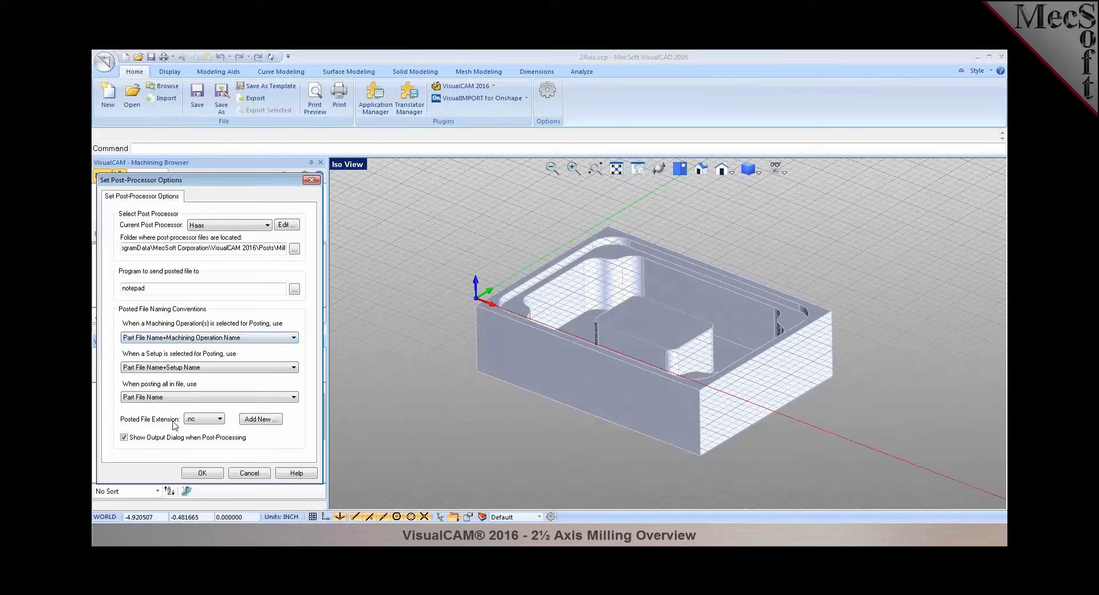
{"action": "left_click", "coordinate": [213, 425]}
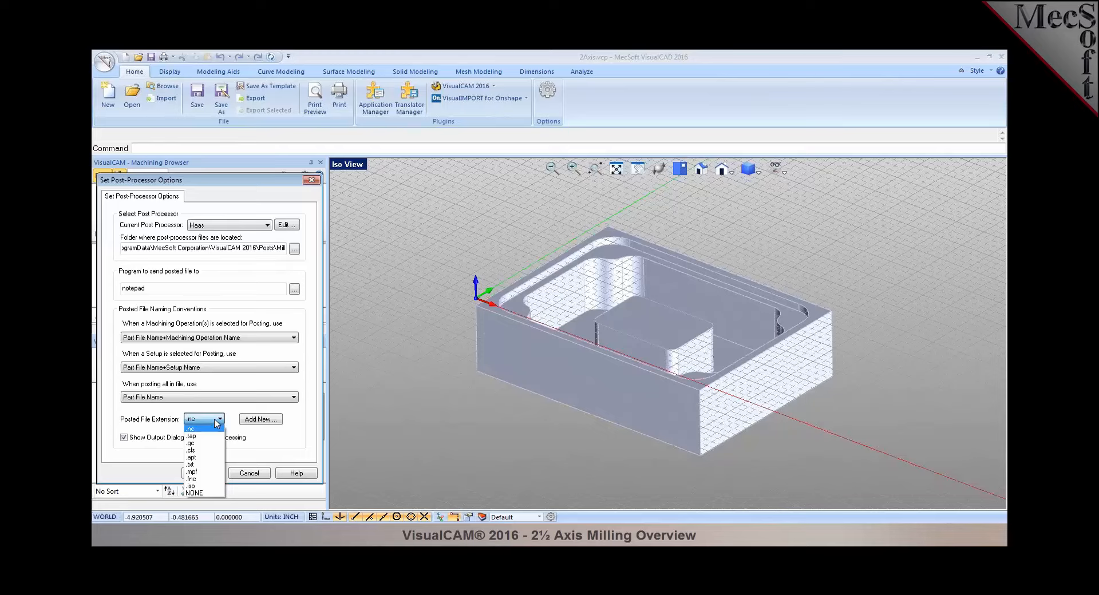
{"action": "left_click", "coordinate": [217, 424]}
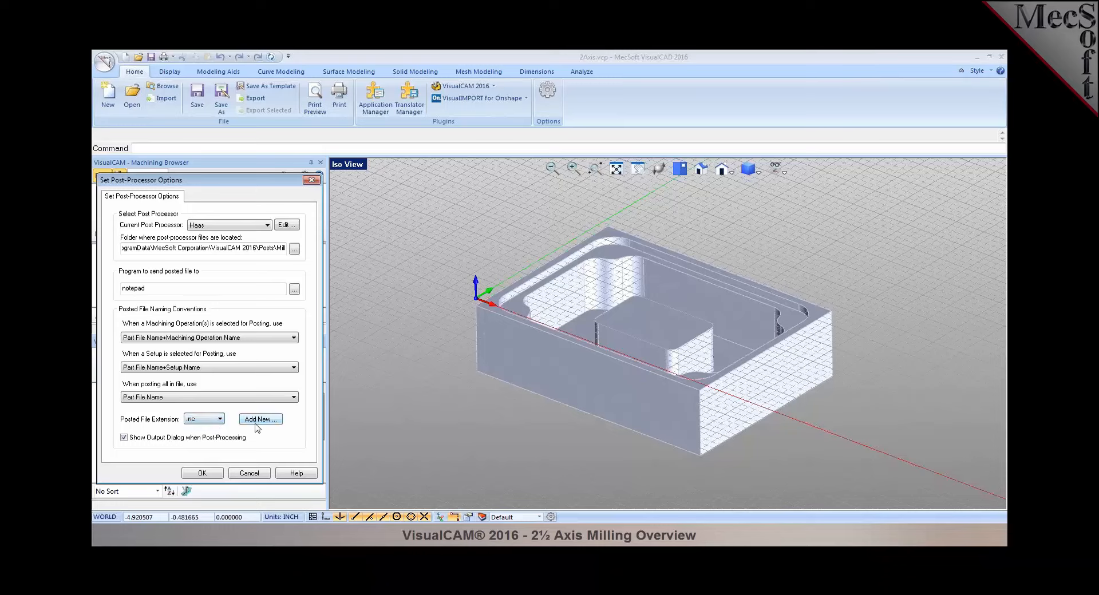
{"action": "left_click", "coordinate": [201, 474]}
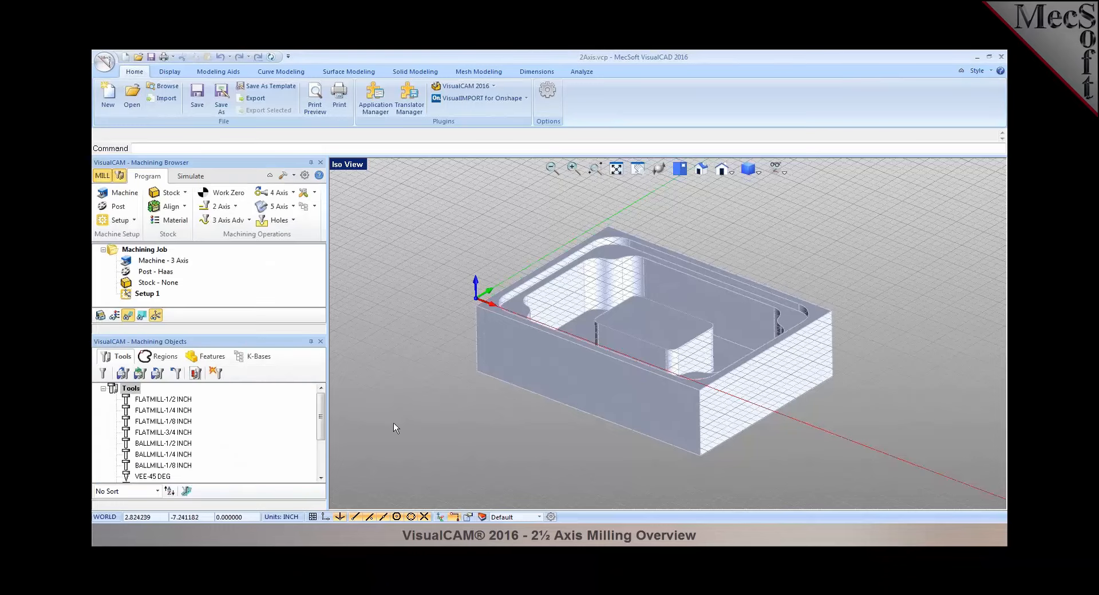
Create a box stock from the model's bounding box and set its height to 2.5 inches
{"action": "left_click", "coordinate": [185, 193]}
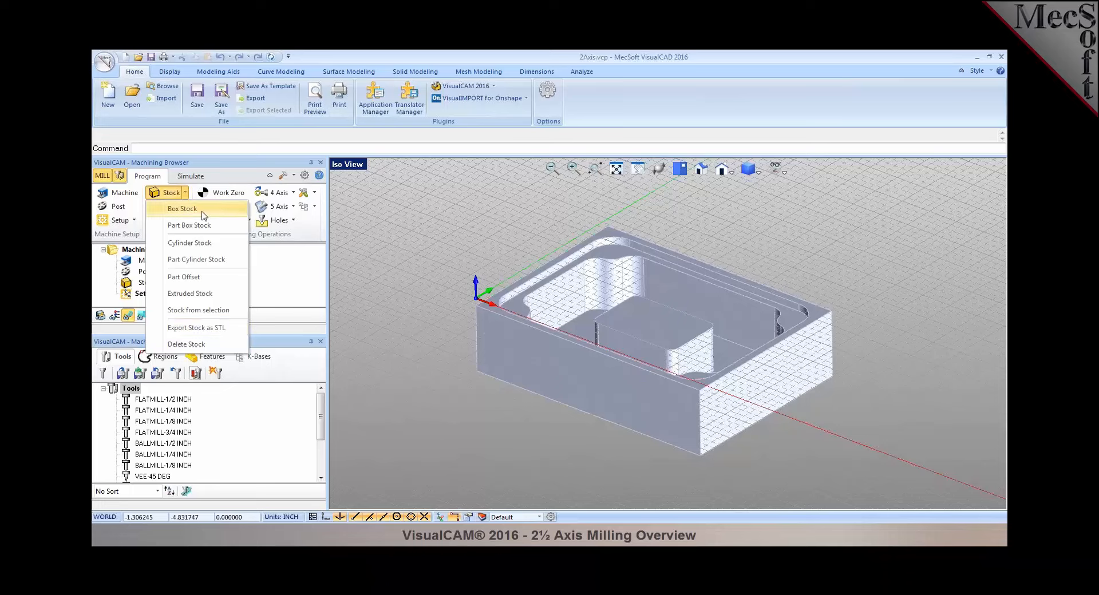
{"action": "left_click", "coordinate": [202, 210]}
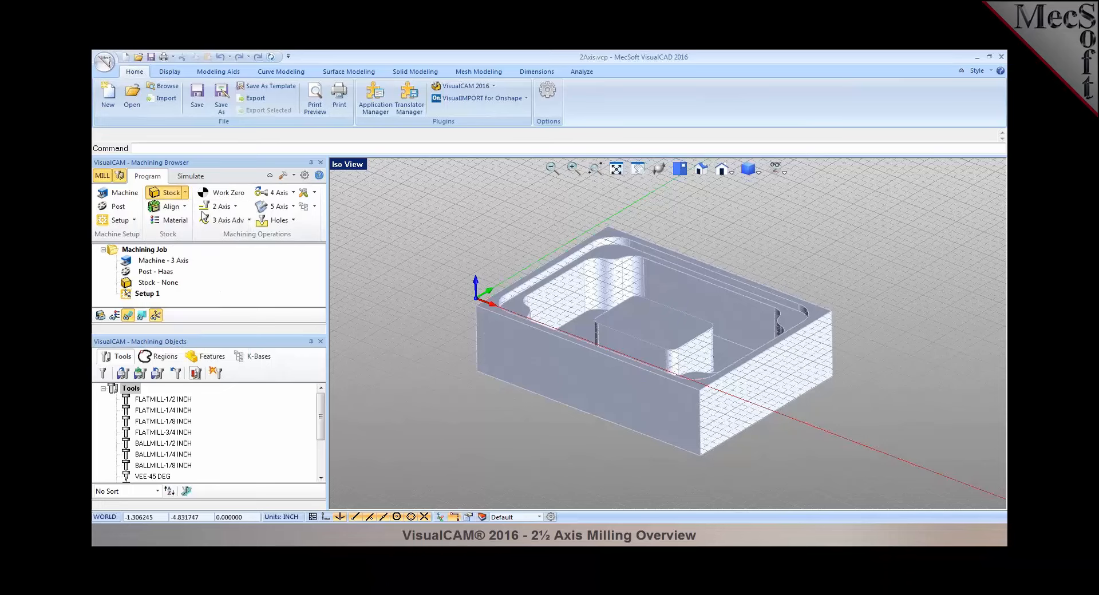
{"action": "left_click", "coordinate": [240, 399]}
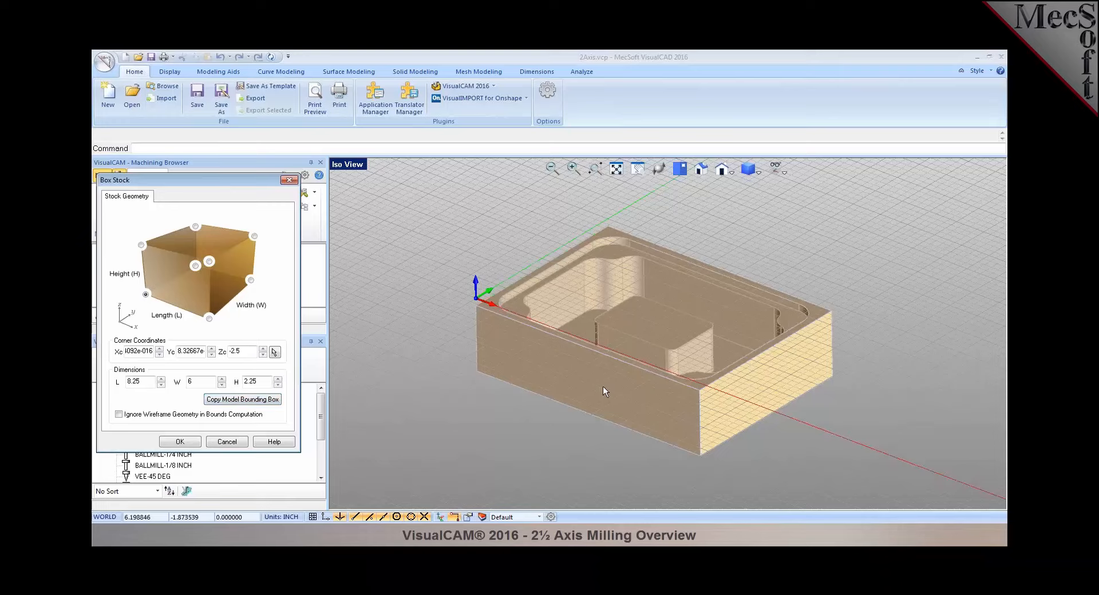
{"action": "left_click_drag", "start_coordinate": [248, 381], "coordinate": [263, 384]}
{"action": "type", "text": "5"}
{"action": "left_click", "coordinate": [182, 441]}
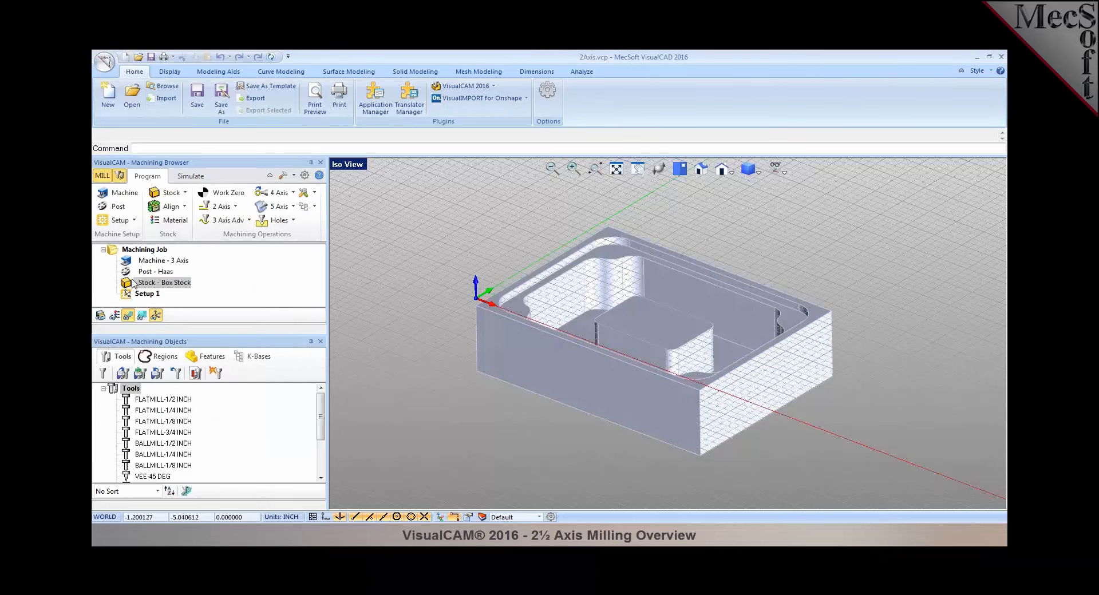
Show the stock over the part and hide the construction grid
{"action": "left_click", "coordinate": [101, 316]}
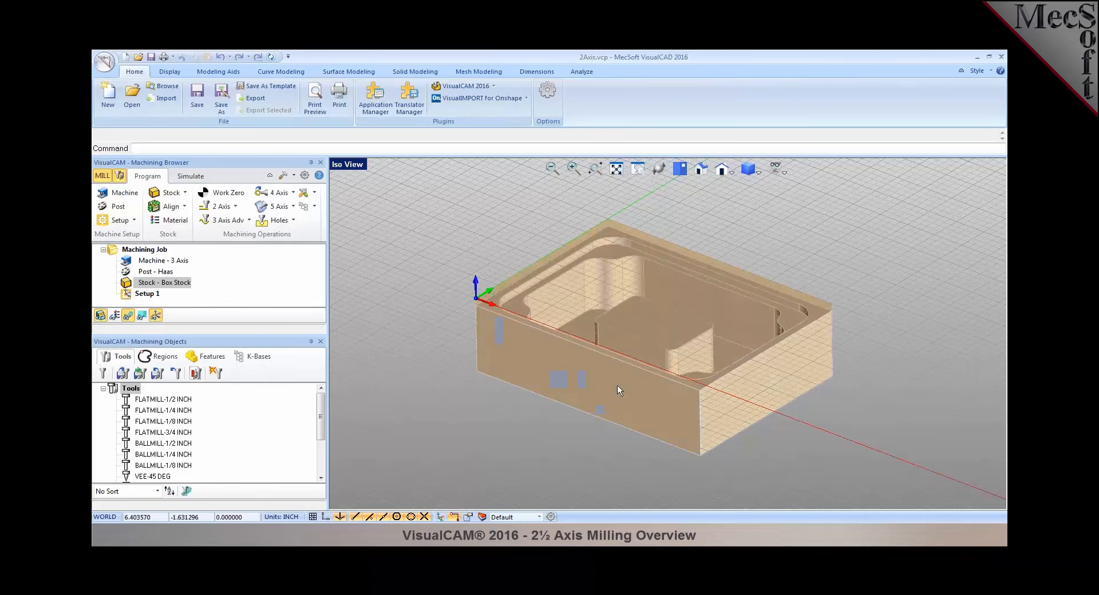
{"action": "mouse_move", "coordinate": [559, 380]}
{"action": "middle_mouse_down"}
{"action": "mouse_move", "coordinate": [638, 380]}
{"action": "mouse_move", "coordinate": [590, 381]}
{"action": "mouse_move", "coordinate": [604, 385]}
{"action": "middle_mouse_up"}
{"action": "left_click", "coordinate": [779, 170]}
{"action": "left_click", "coordinate": [779, 185]}
{"action": "middle_click_drag", "start_coordinate": [684, 254], "coordinate": [688, 273]}
{"action": "left_click_drag", "start_coordinate": [688, 273], "coordinate": [689, 273]}
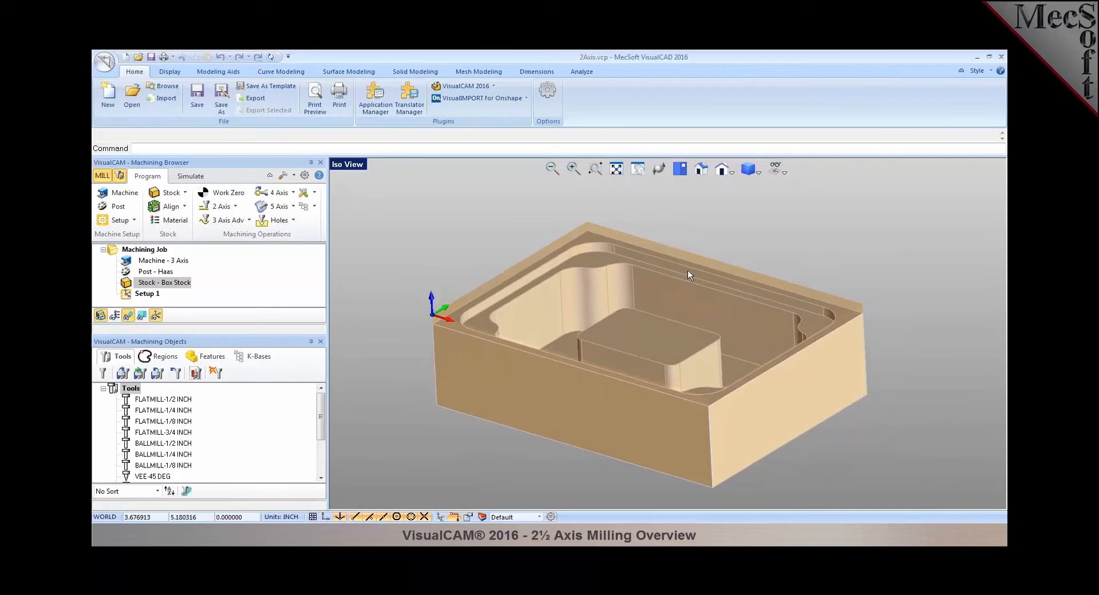
Align the stock about the part with Bottom Z alignment and Center XY alignment
{"action": "left_click", "coordinate": [172, 206]}
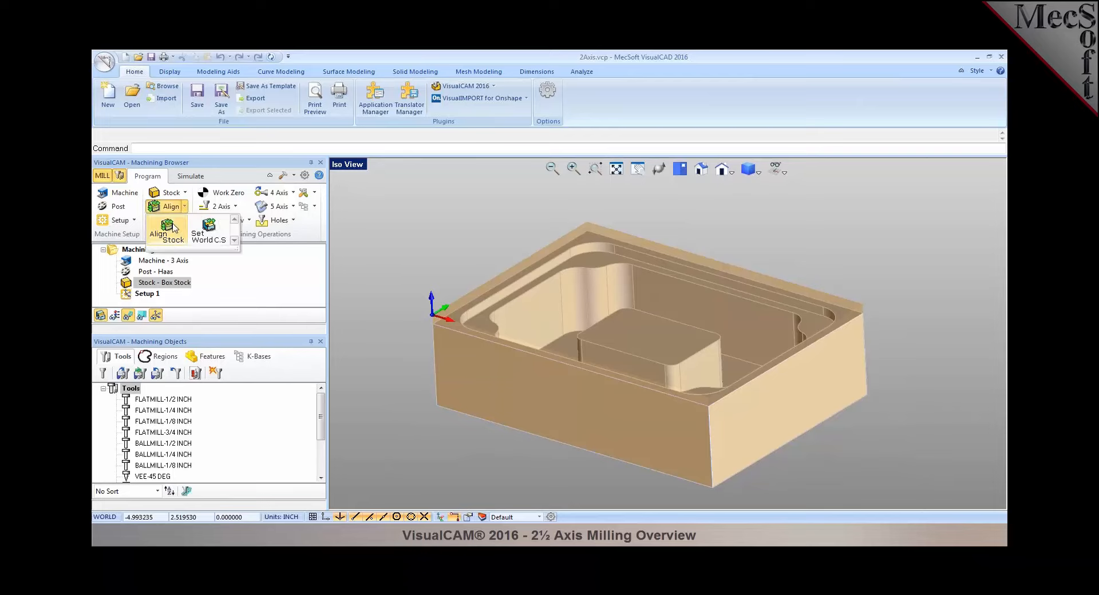
{"action": "left_click", "coordinate": [167, 229]}
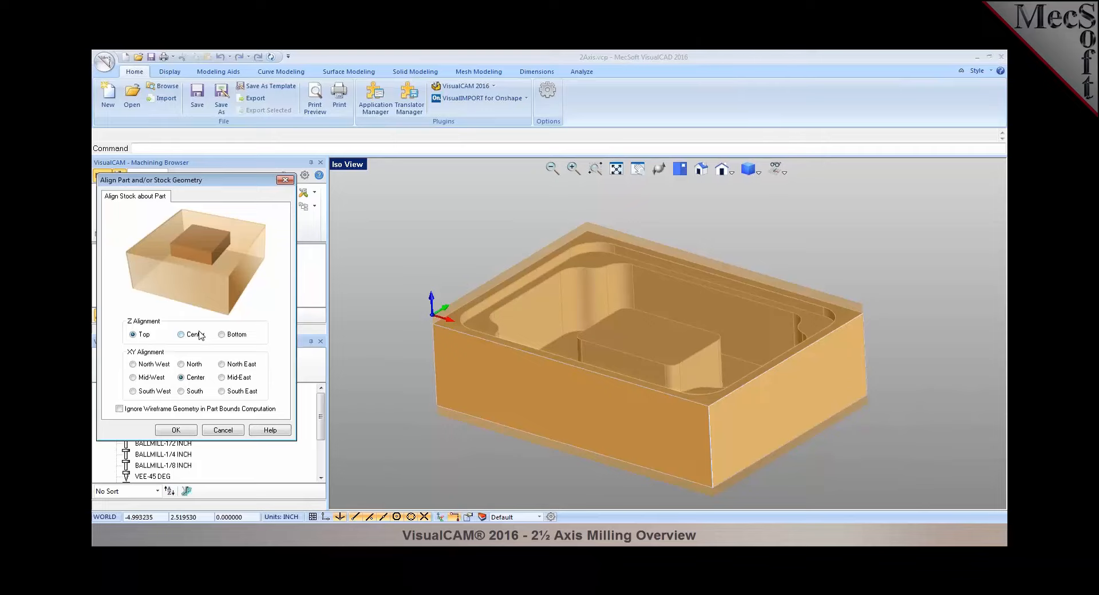
{"action": "left_click", "coordinate": [225, 336]}
{"action": "middle_click_drag", "start_coordinate": [598, 416], "coordinate": [602, 385]}
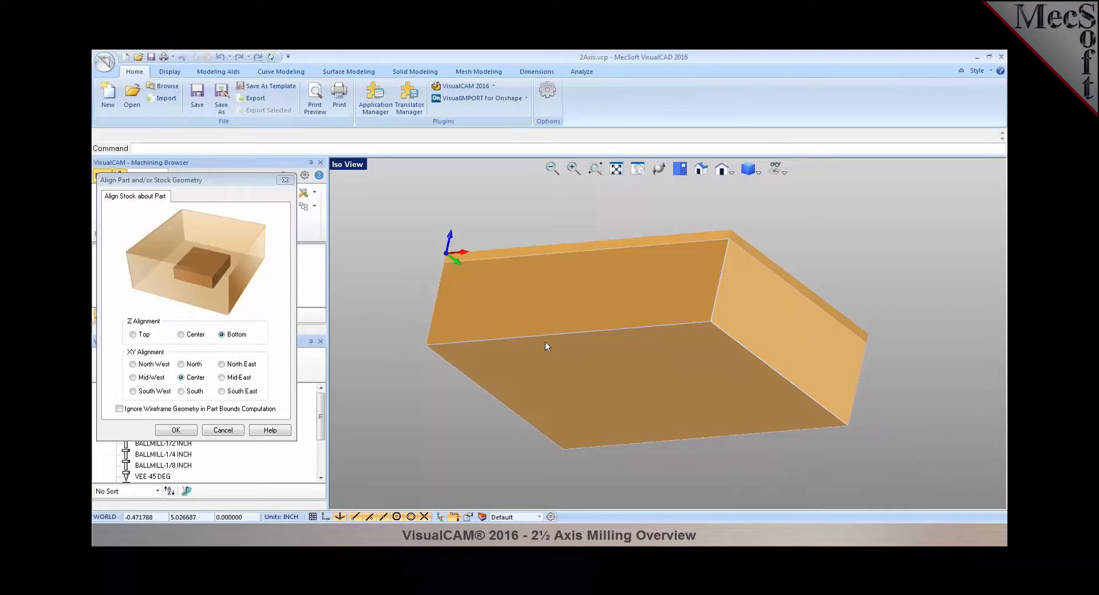
{"action": "middle_click_drag", "start_coordinate": [545, 341], "coordinate": [551, 384]}
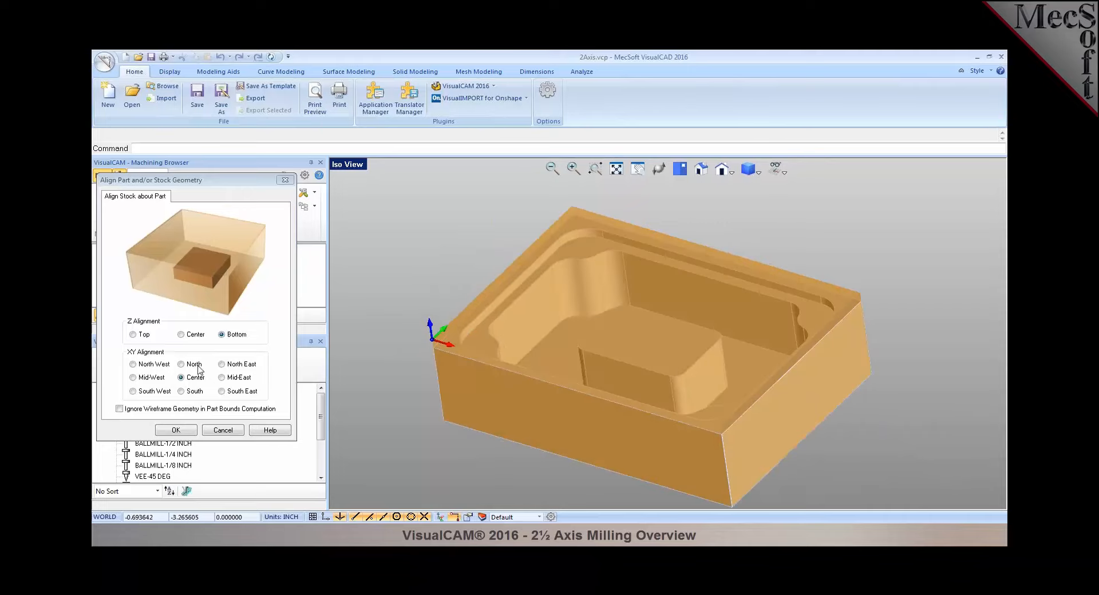
{"action": "left_click", "coordinate": [190, 382]}
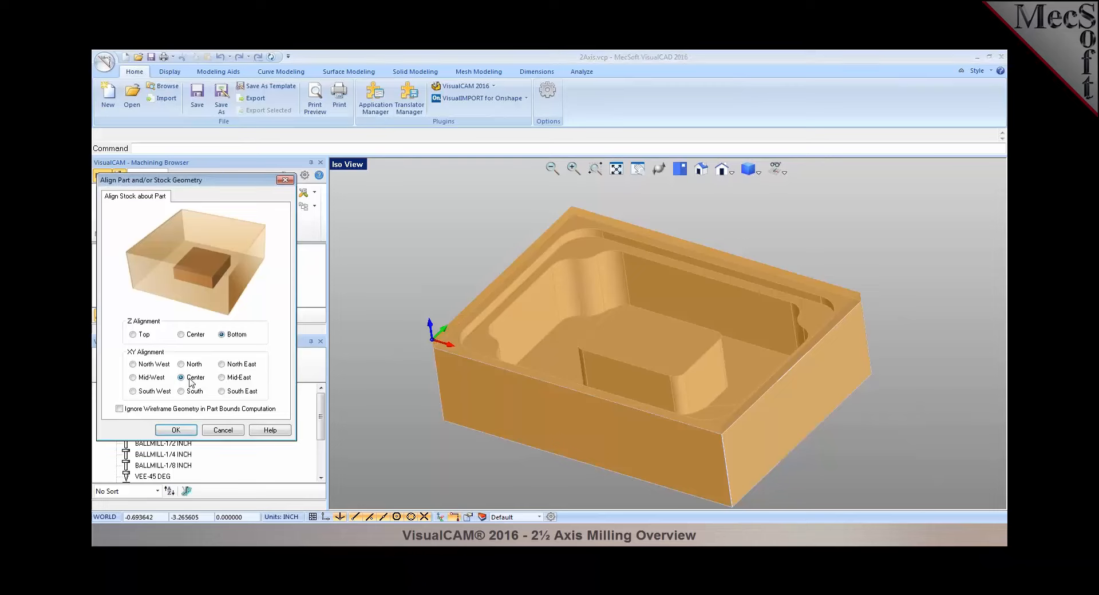
{"action": "left_click", "coordinate": [181, 429]}
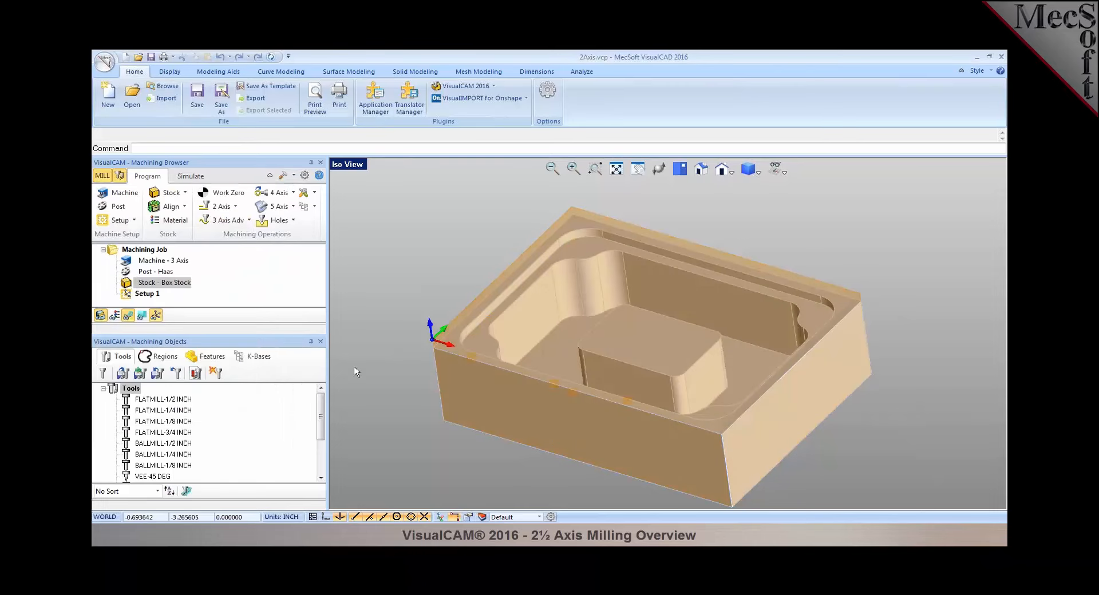
Set the world coordinate system origin to the stock box's Highest Z face at its South West corner
{"action": "middle_click_drag", "start_coordinate": [554, 357], "coordinate": [583, 352]}
{"action": "left_click", "coordinate": [185, 210]}
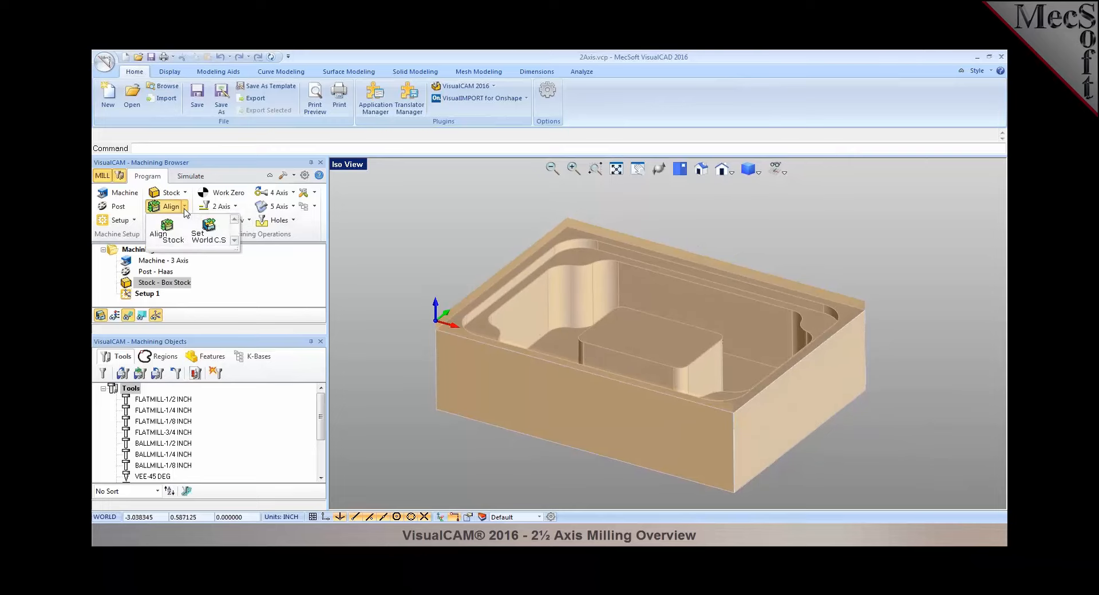
{"action": "left_click", "coordinate": [205, 237]}
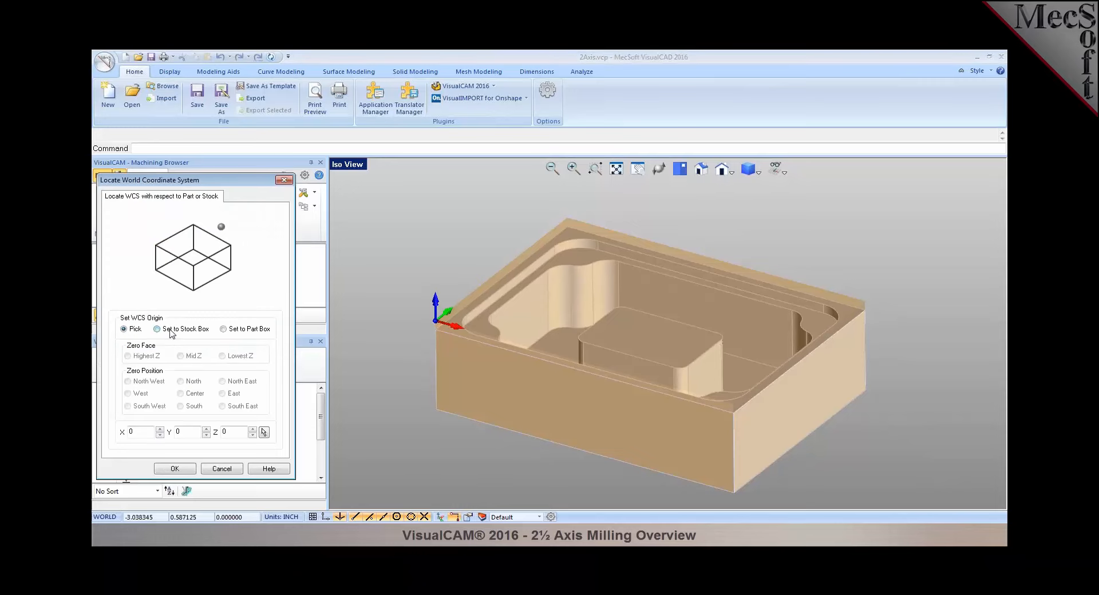
{"action": "left_click", "coordinate": [157, 329]}
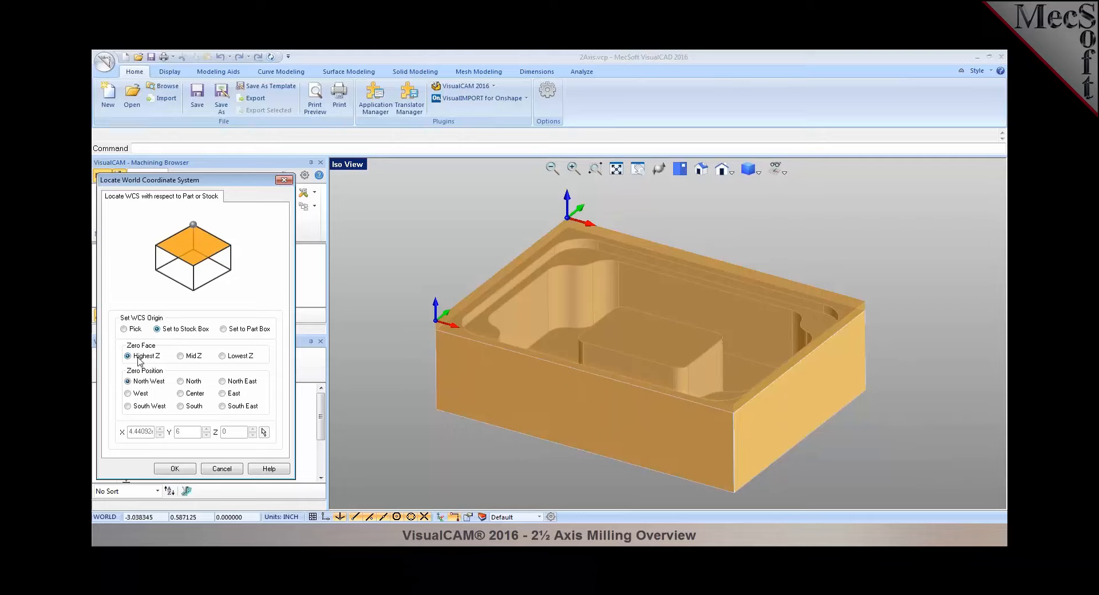
{"action": "left_click", "coordinate": [127, 406]}
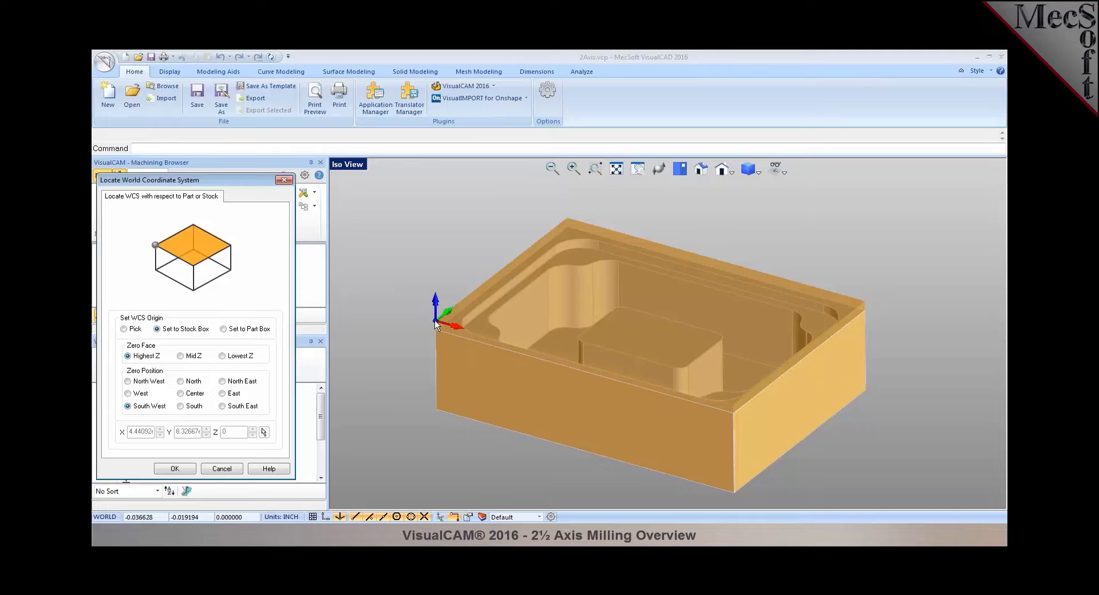
{"action": "left_click", "coordinate": [176, 469]}
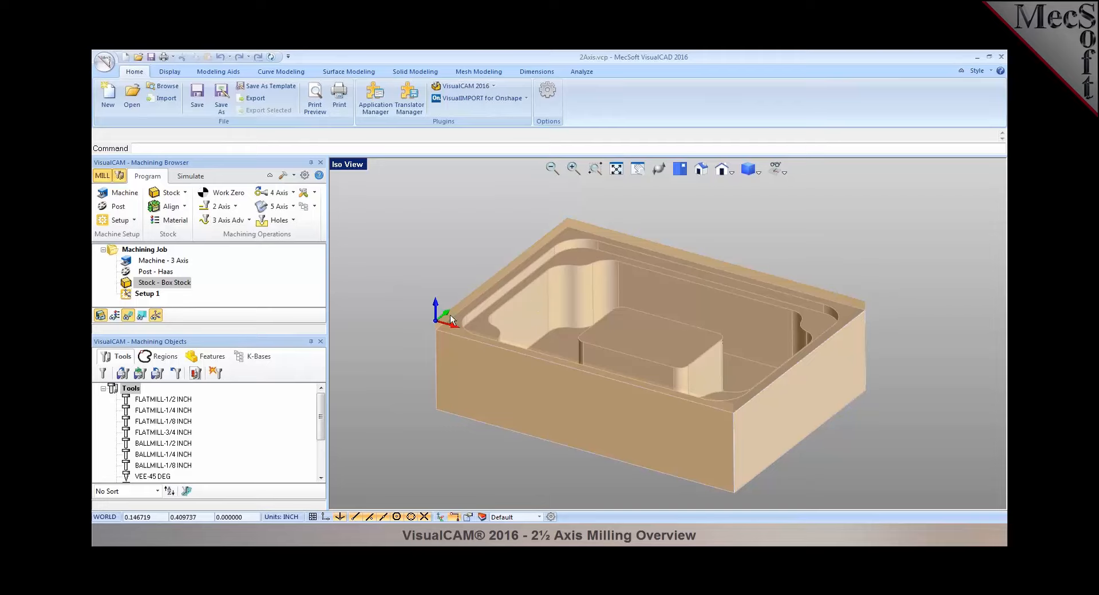
Inspect the solid box stock in simulation mode and return to programming mode
{"action": "left_click", "coordinate": [197, 178]}
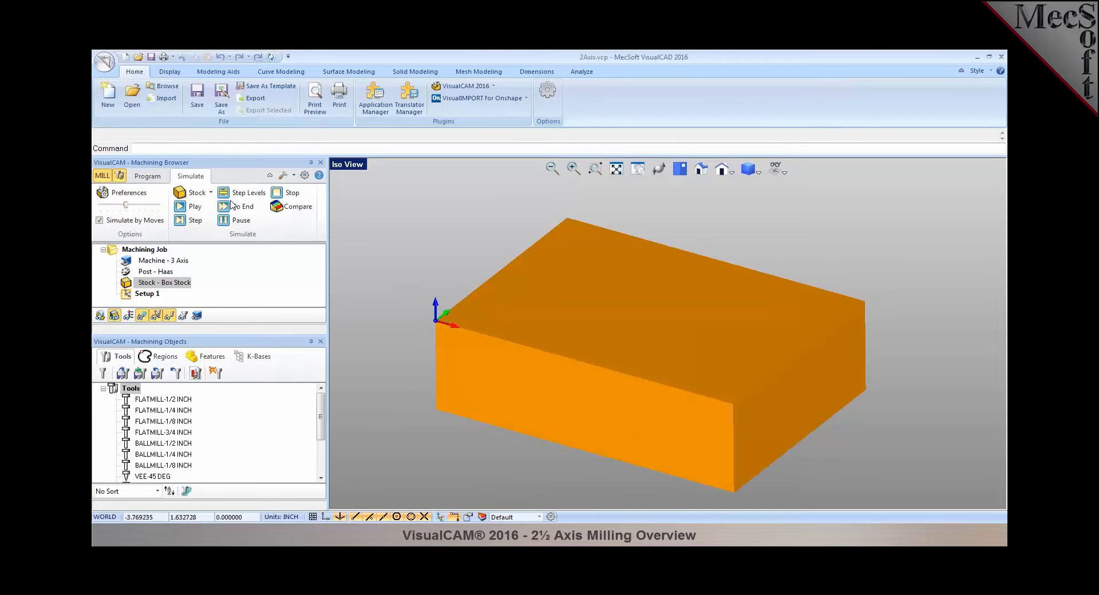
{"action": "right_click_drag", "start_coordinate": [537, 315], "coordinate": [547, 318]}
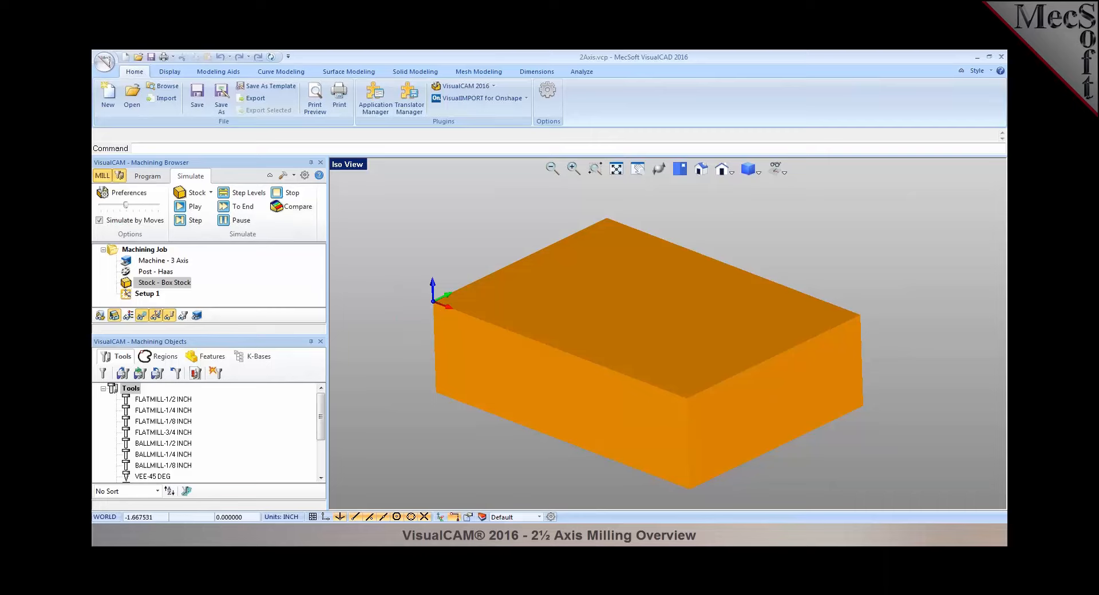
{"action": "left_click", "coordinate": [155, 180]}
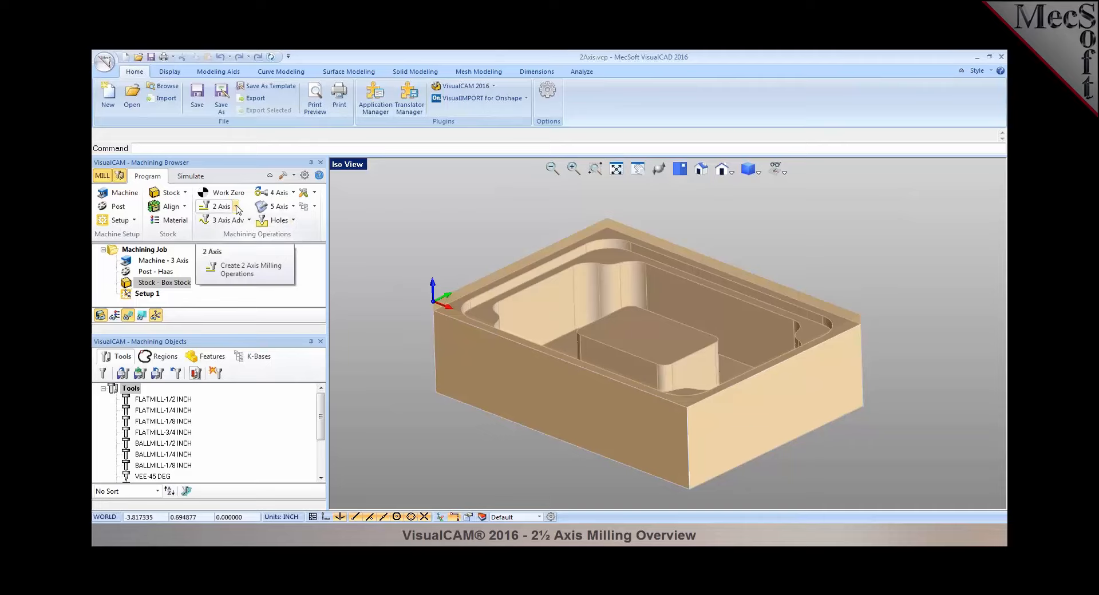
Assign ALUMINUM - 6061 from FeedsSpeedsDataINCH.xml as the stock material
{"action": "left_click", "coordinate": [172, 221]}
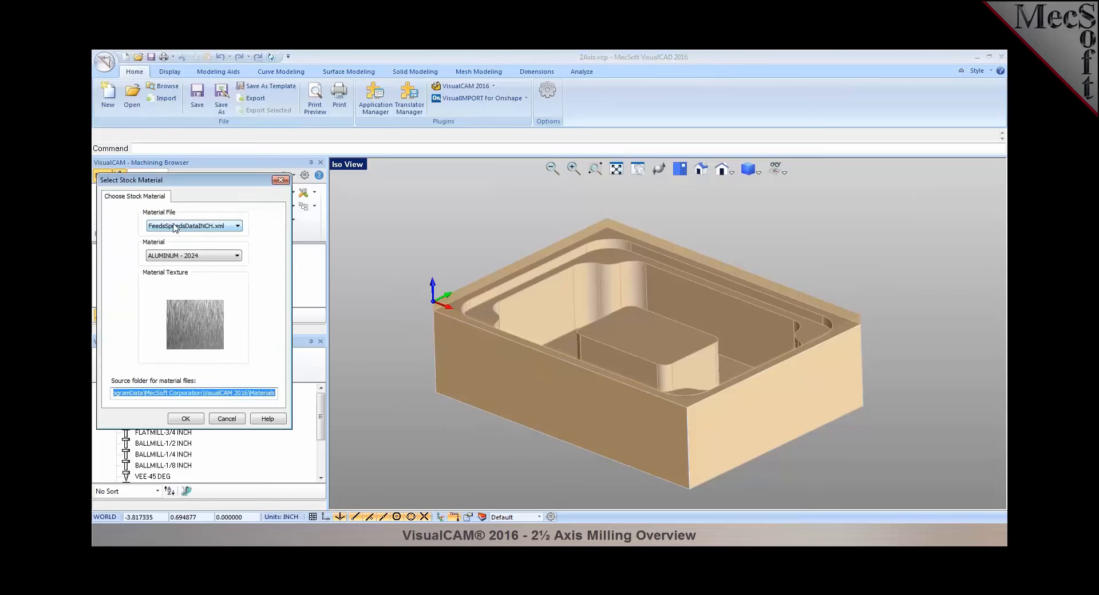
{"action": "left_click", "coordinate": [214, 228]}
{"action": "left_click", "coordinate": [216, 227]}
{"action": "left_click", "coordinate": [221, 256]}
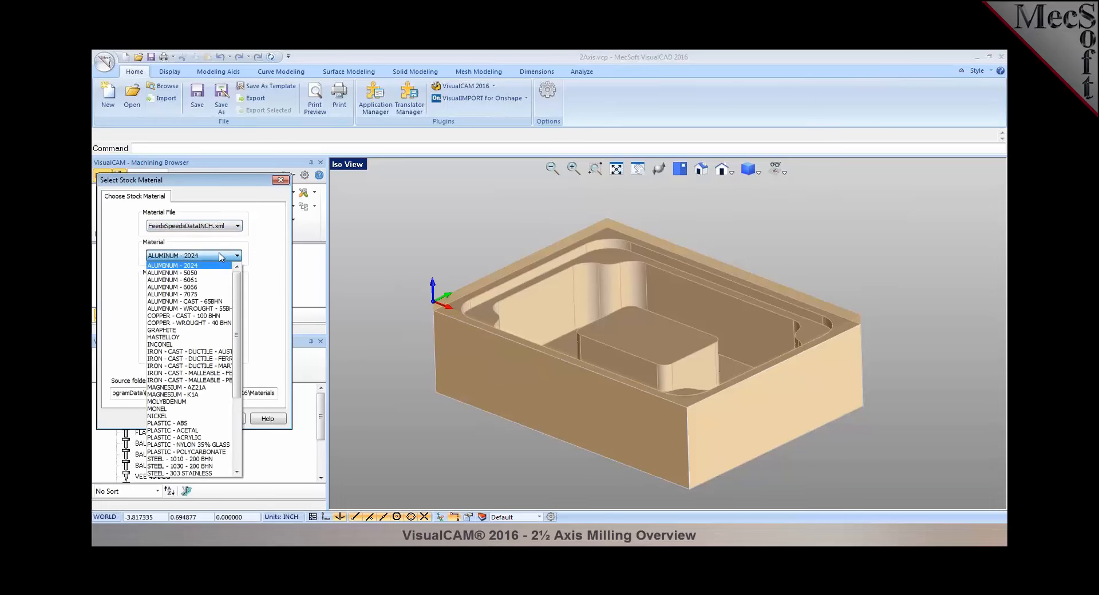
{"action": "left_click", "coordinate": [210, 280]}
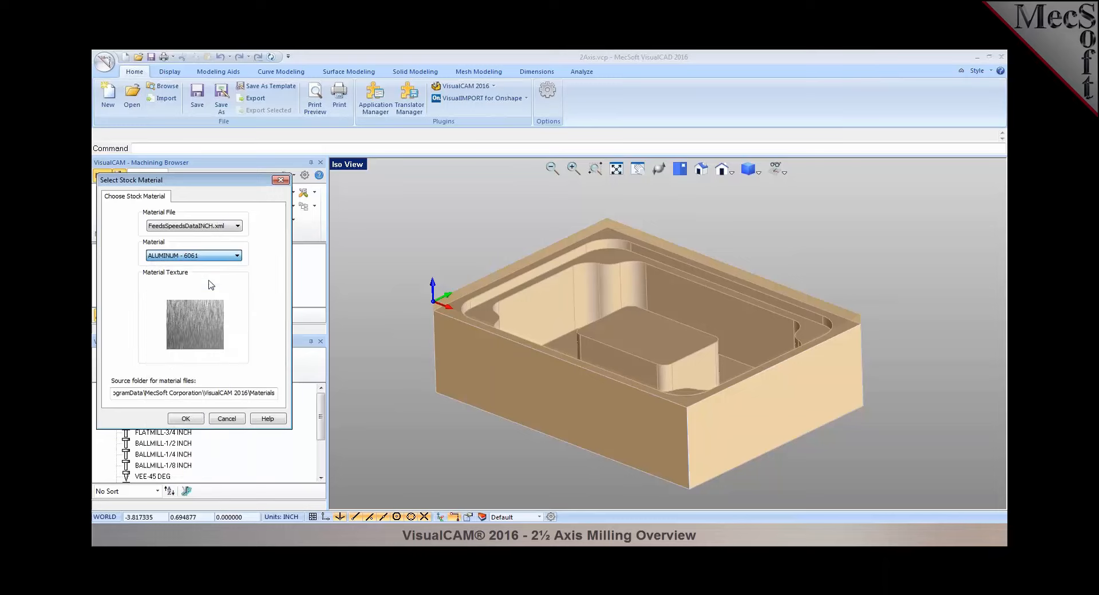
{"action": "left_click", "coordinate": [186, 419]}
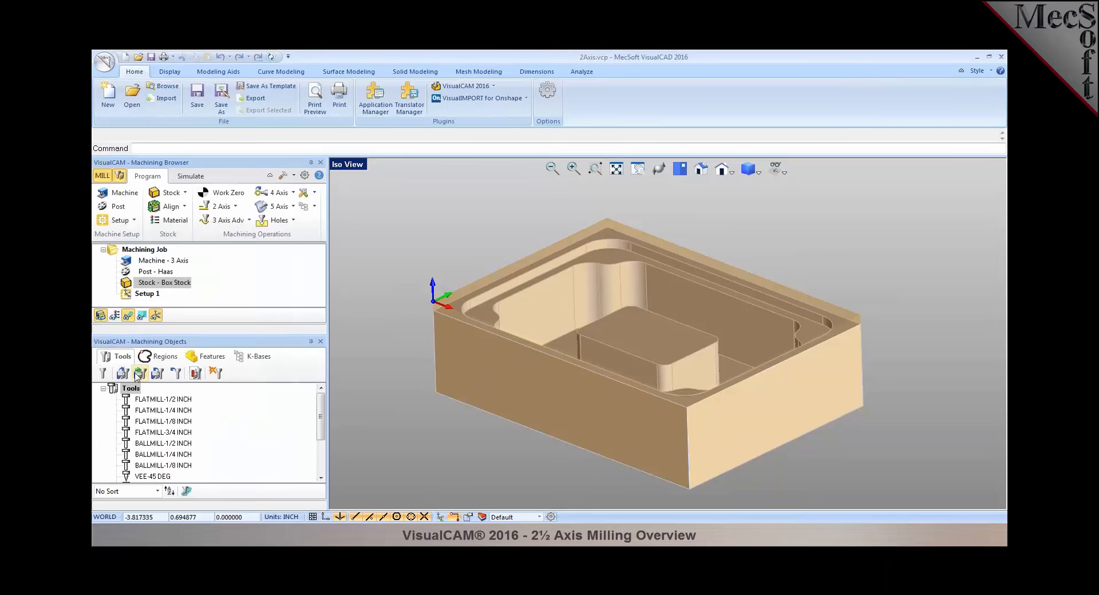
Turn on the material texture display and check the textured stock in simulation mode before returning to programming mode
{"action": "left_click", "coordinate": [115, 317]}
{"action": "left_click", "coordinate": [189, 176]}
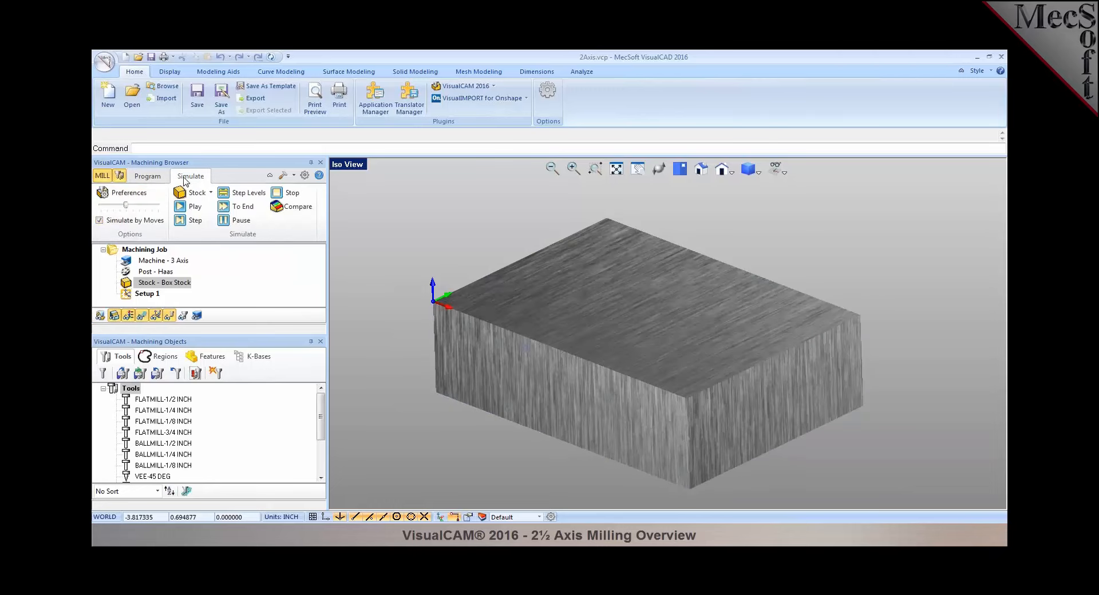
{"action": "left_click", "coordinate": [153, 177]}
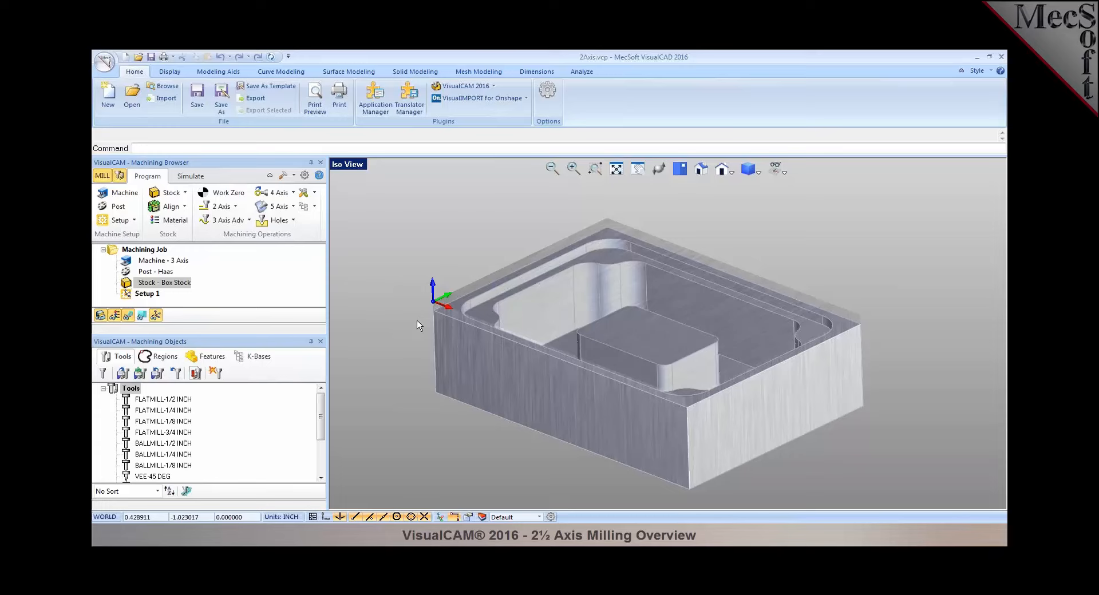
Browse the available cutter types for creating tools, from ball and flat mills through face, dovetail, fillet and lollipop mills to the drilling tools
{"action": "left_click", "coordinate": [104, 377]}
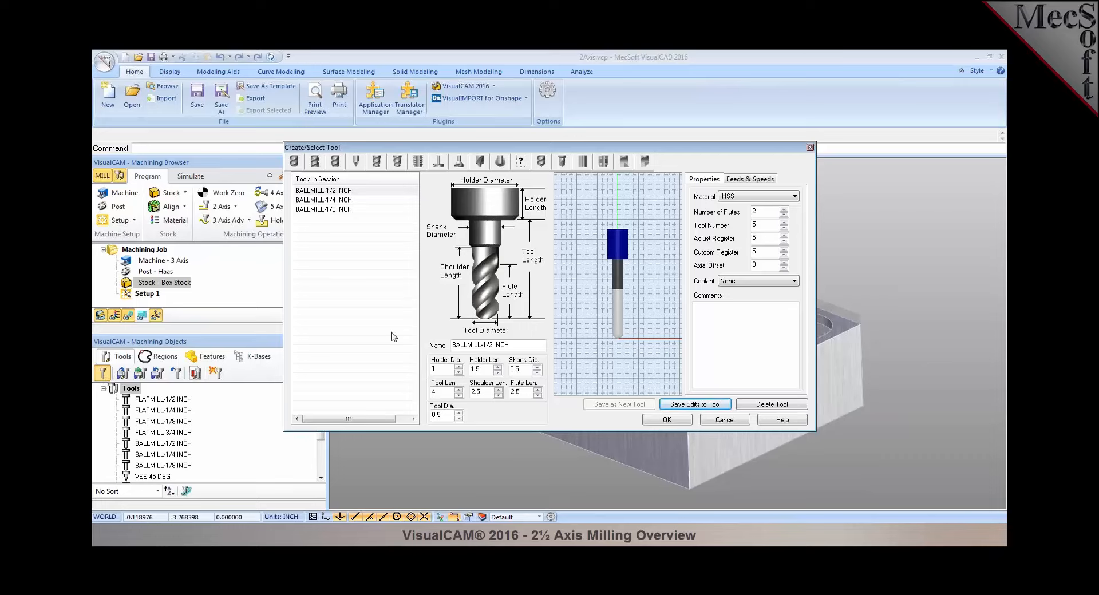
{"action": "left_click", "coordinate": [295, 165]}
{"action": "left_click", "coordinate": [314, 162]}
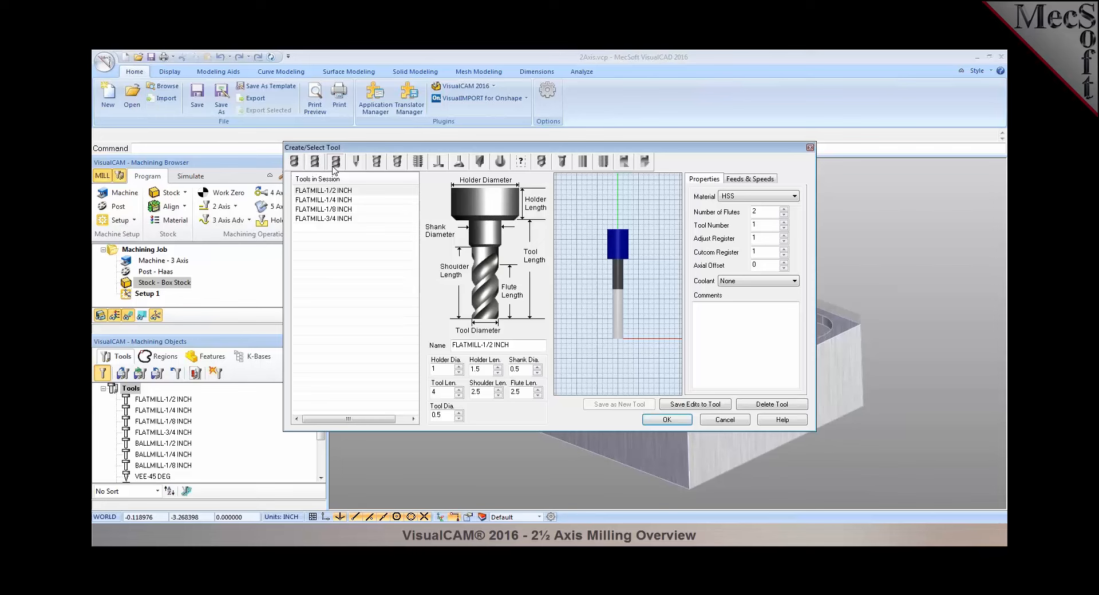
{"action": "left_click", "coordinate": [335, 162]}
{"action": "left_click", "coordinate": [360, 168]}
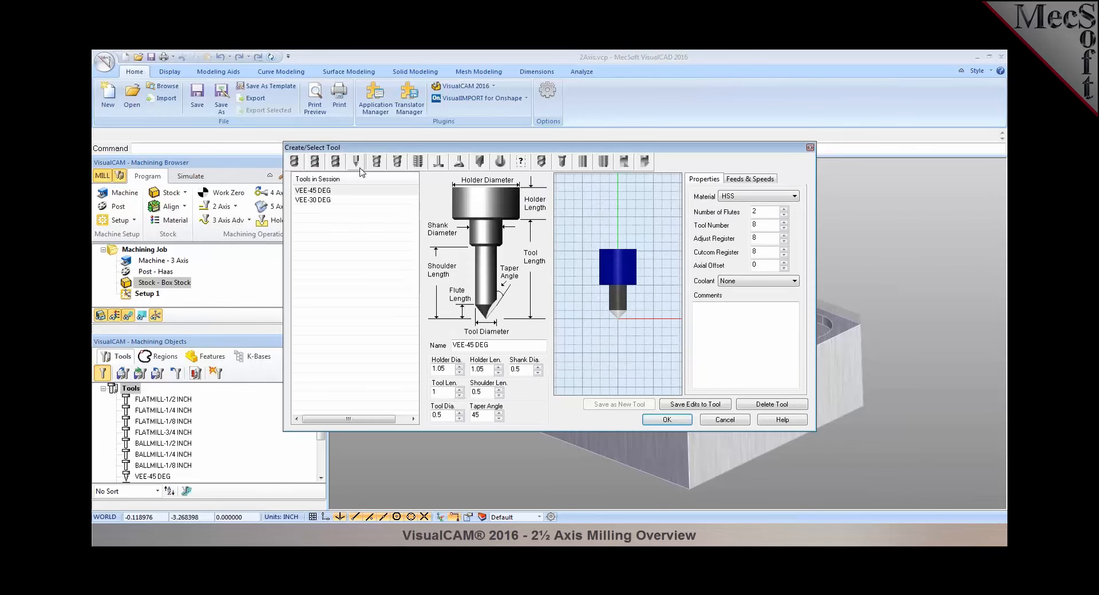
{"action": "left_click", "coordinate": [399, 164]}
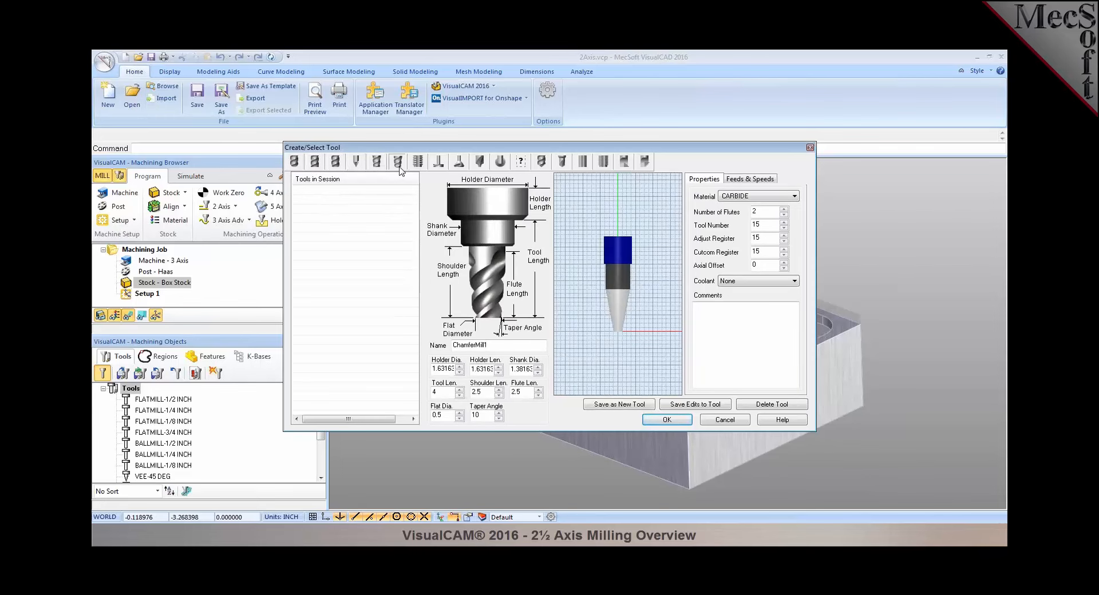
{"action": "left_click", "coordinate": [418, 163]}
{"action": "left_click", "coordinate": [438, 165]}
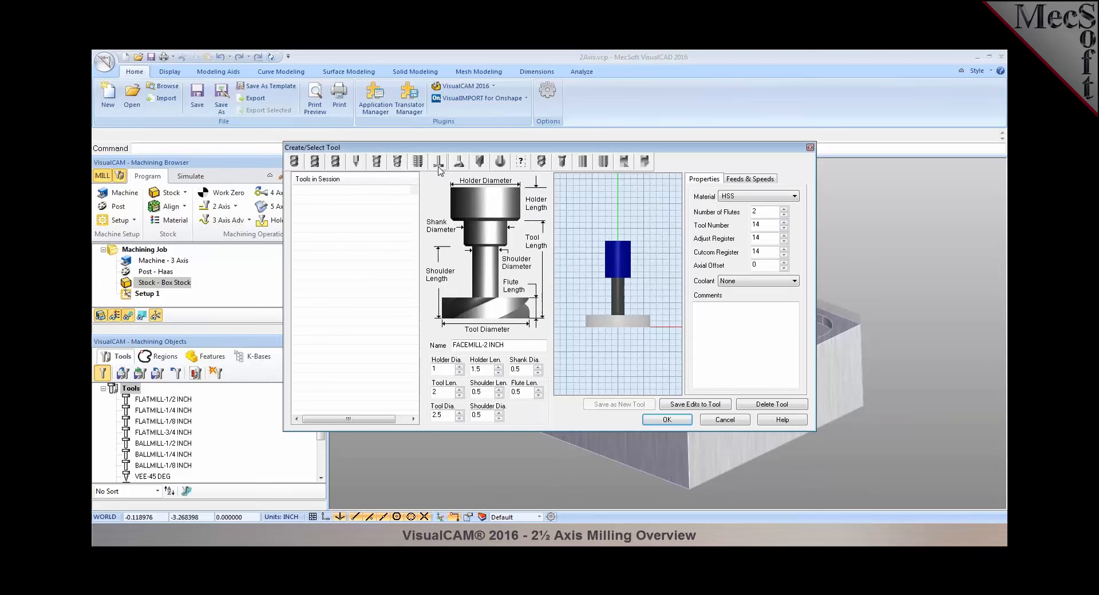
{"action": "left_click", "coordinate": [479, 162]}
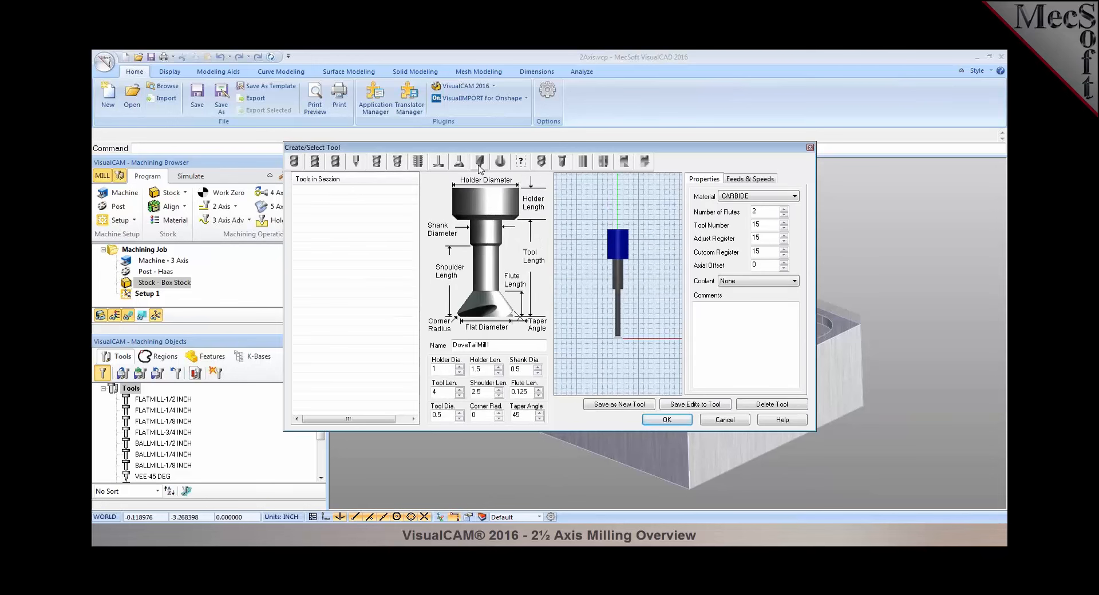
{"action": "left_click", "coordinate": [480, 164]}
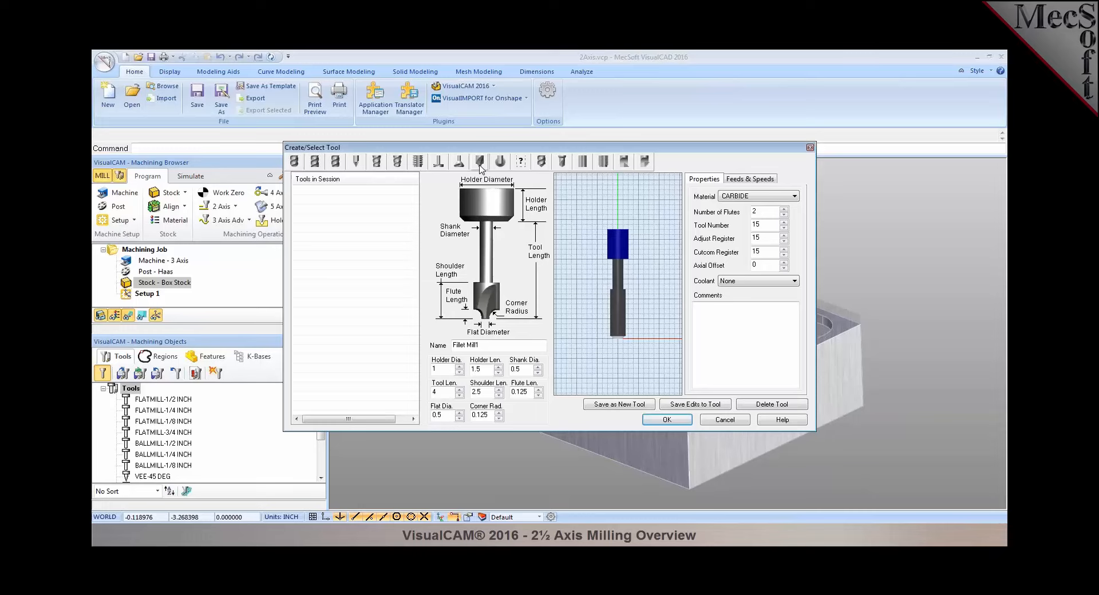
{"action": "left_click", "coordinate": [500, 164]}
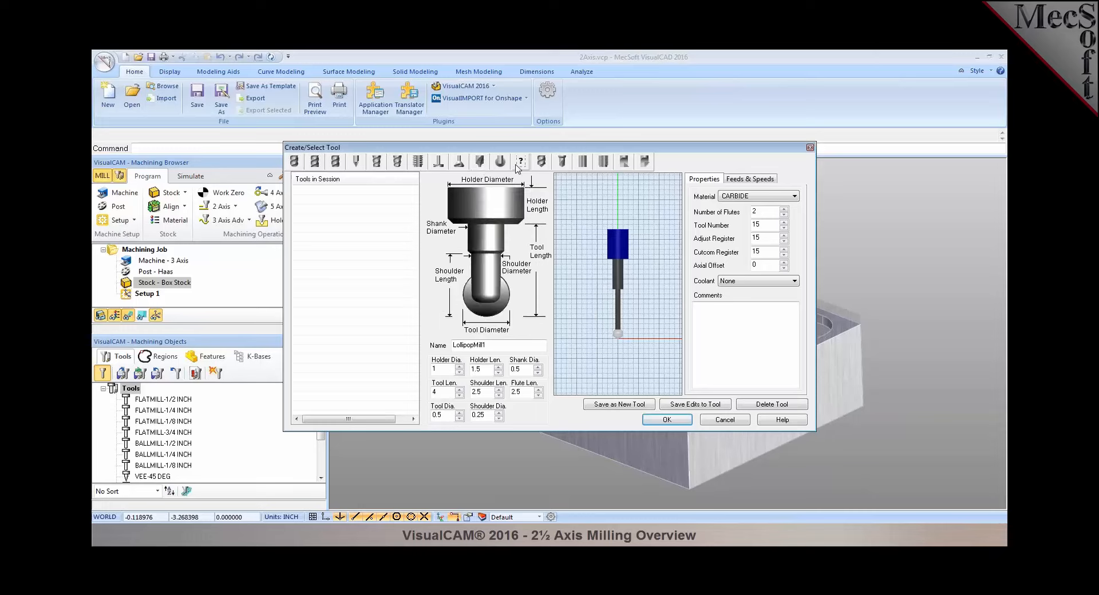
{"action": "left_click", "coordinate": [519, 163]}
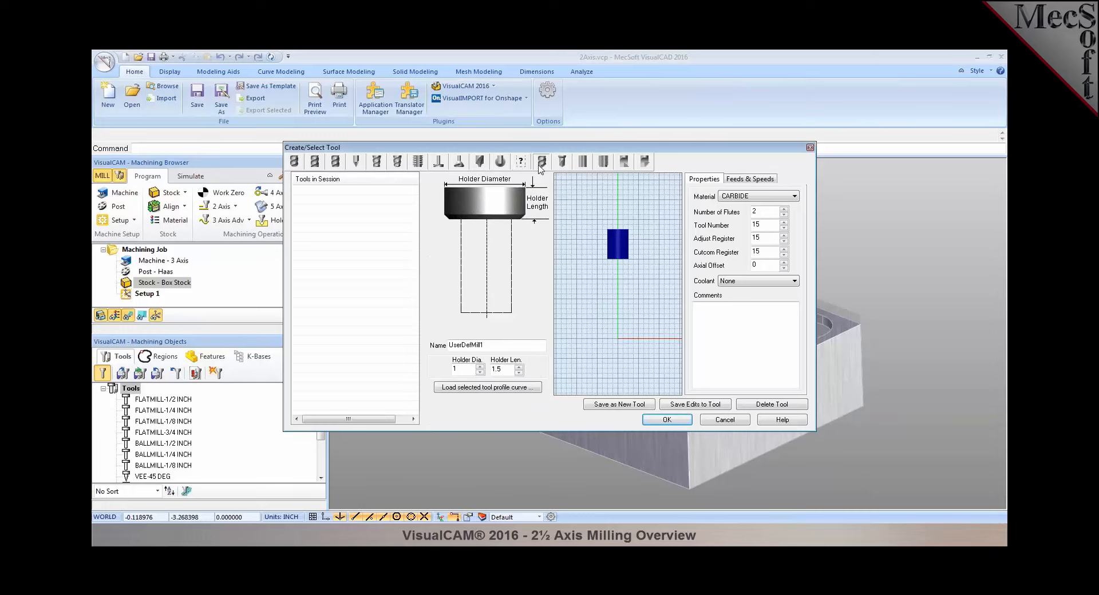
{"action": "left_click", "coordinate": [541, 162]}
{"action": "left_click", "coordinate": [562, 167]}
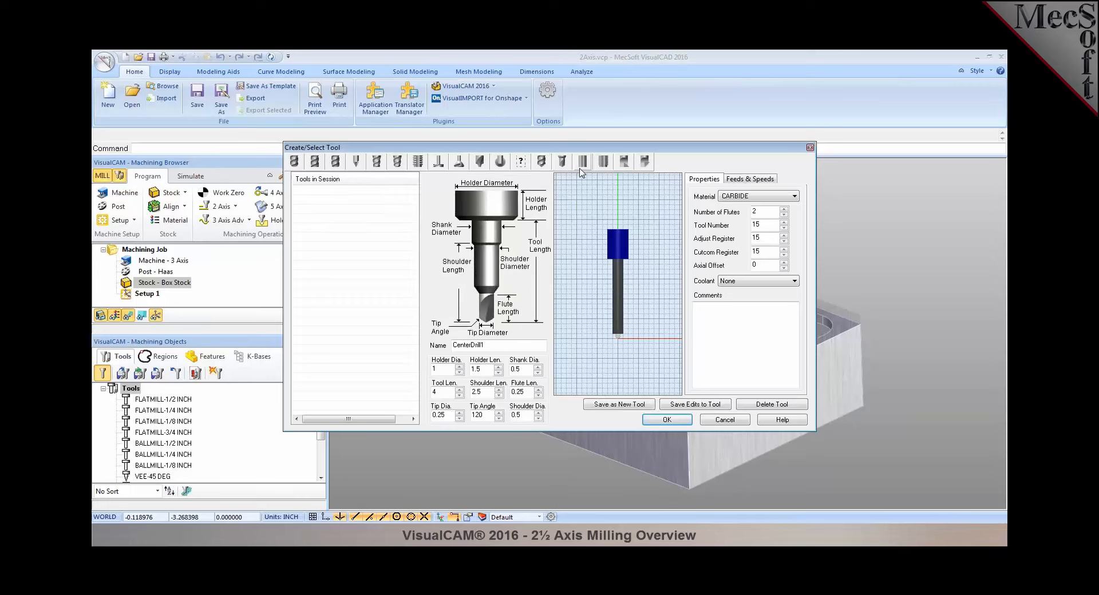
{"action": "left_click", "coordinate": [582, 165]}
{"action": "left_click", "coordinate": [604, 165]}
{"action": "left_click", "coordinate": [625, 163]}
{"action": "left_click", "coordinate": [644, 163]}
Examine FLATMILL-1/2 INCH's feeds and speeds and the feed table data for its material, leaving the tool as it is
{"action": "left_click", "coordinate": [317, 163]}
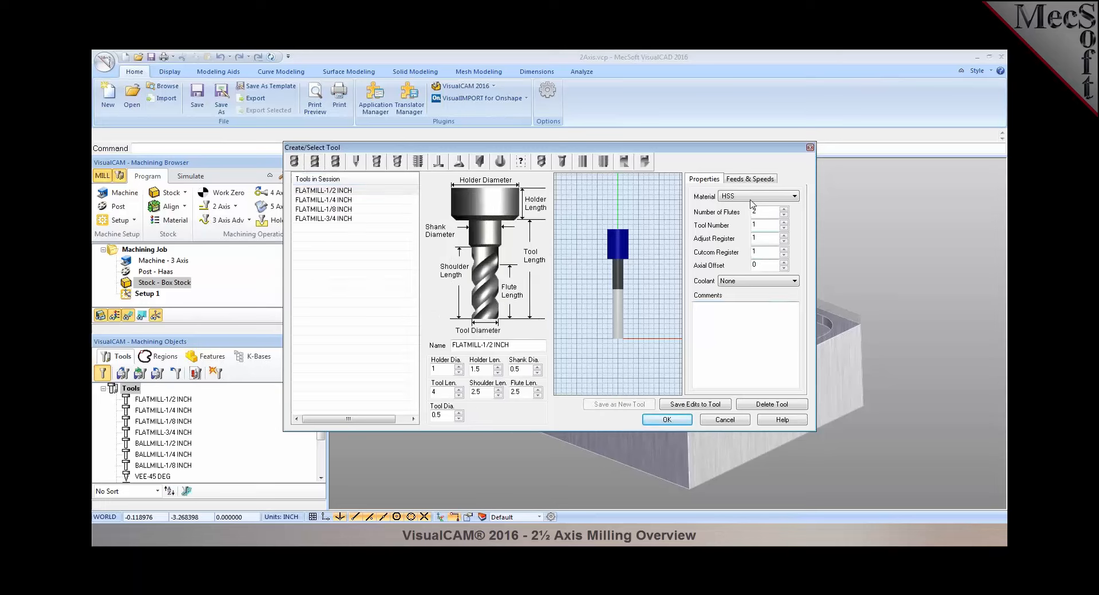
{"action": "left_click", "coordinate": [750, 179]}
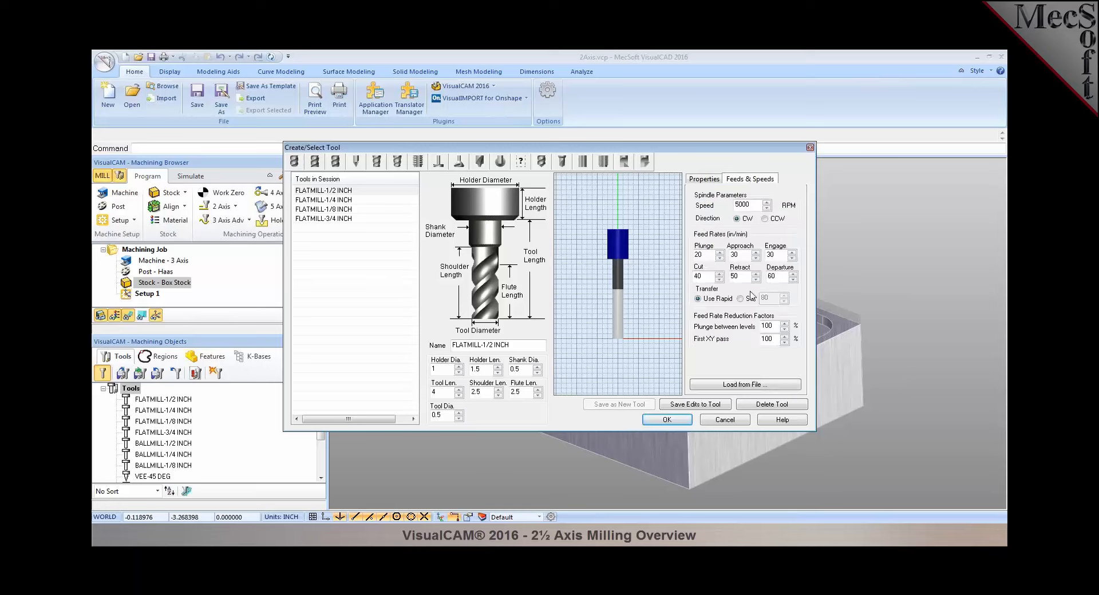
{"action": "left_click", "coordinate": [745, 385]}
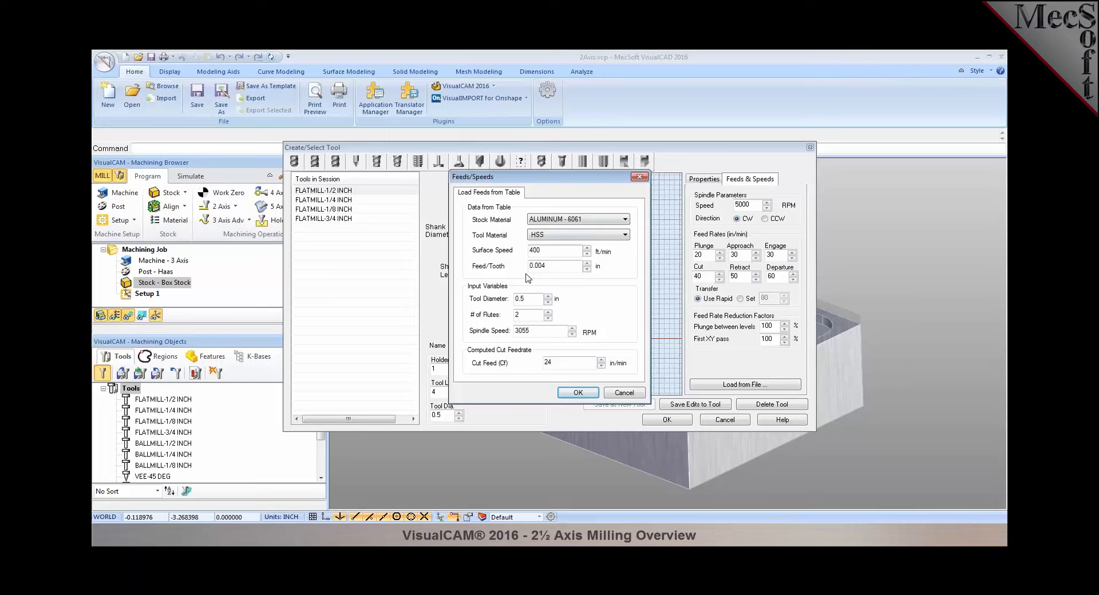
{"action": "left_click", "coordinate": [623, 394]}
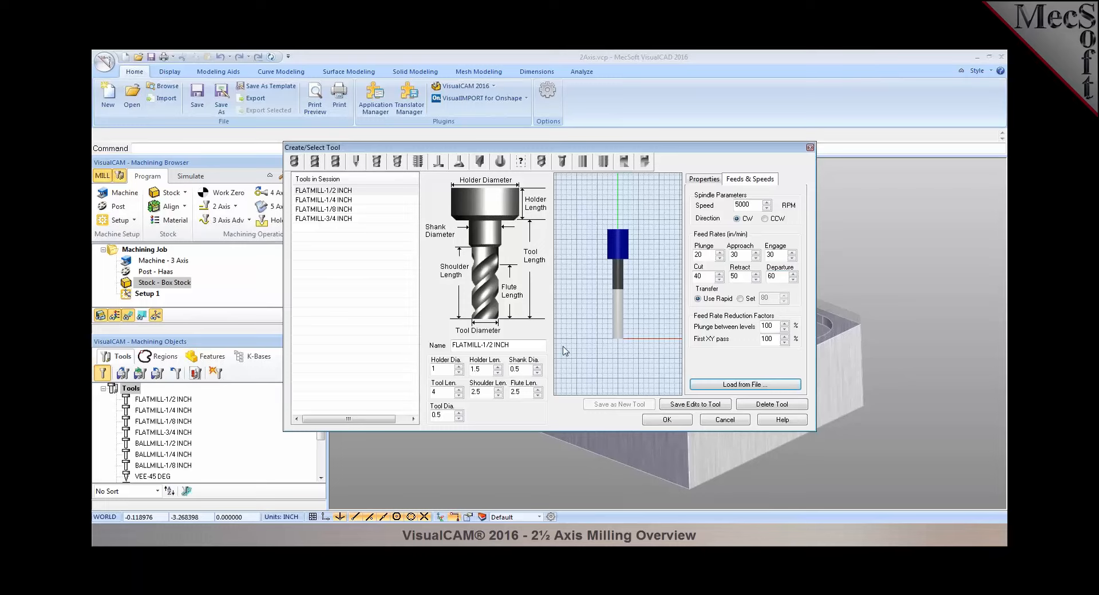
{"action": "left_click", "coordinate": [718, 423]}
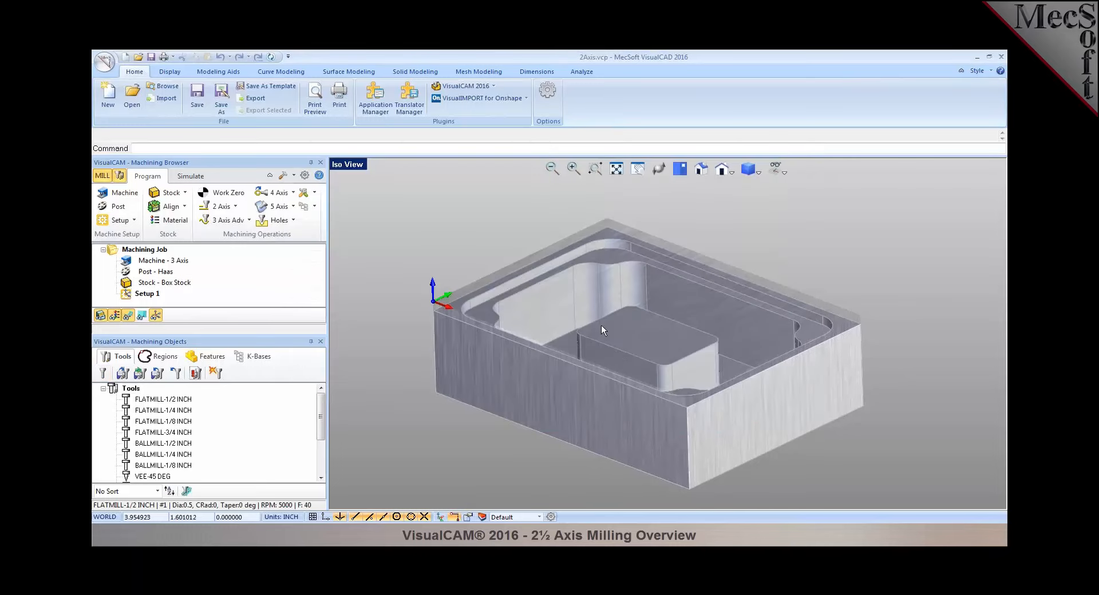
Start a 2½ Axis Facing operation and select the part's four outer top edges as its machining regions
{"action": "middle_click_drag", "start_coordinate": [601, 323], "coordinate": [565, 323]}
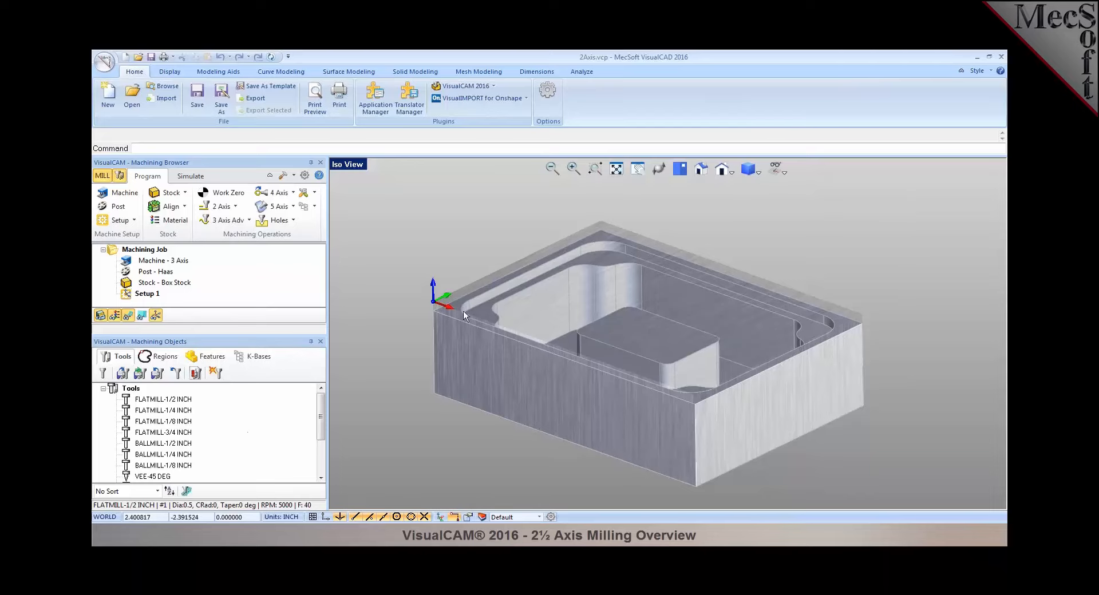
{"action": "left_click", "coordinate": [225, 207]}
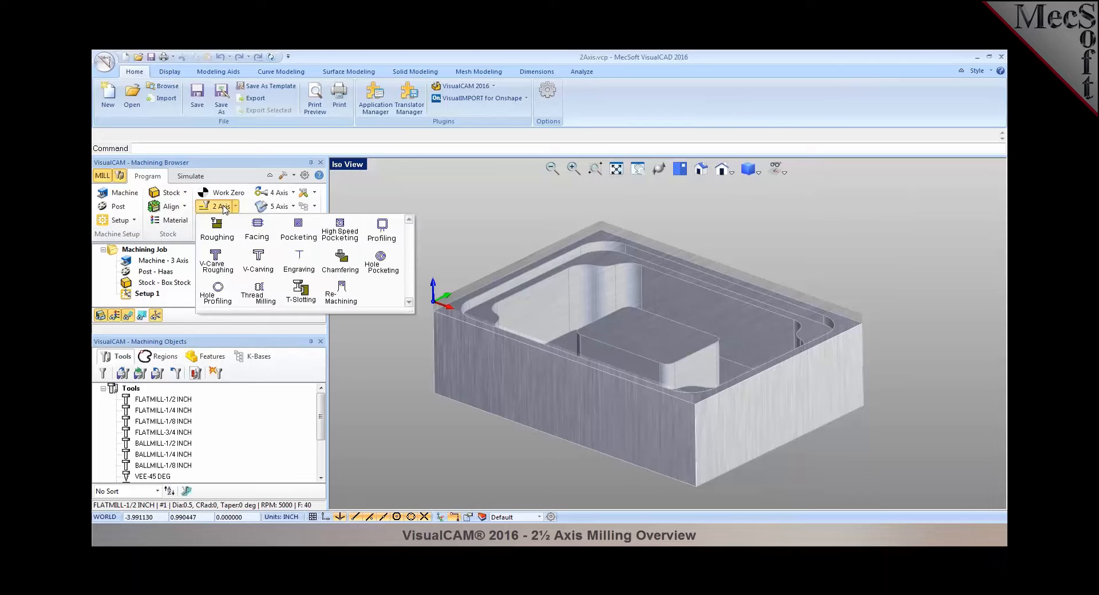
{"action": "left_click", "coordinate": [261, 235]}
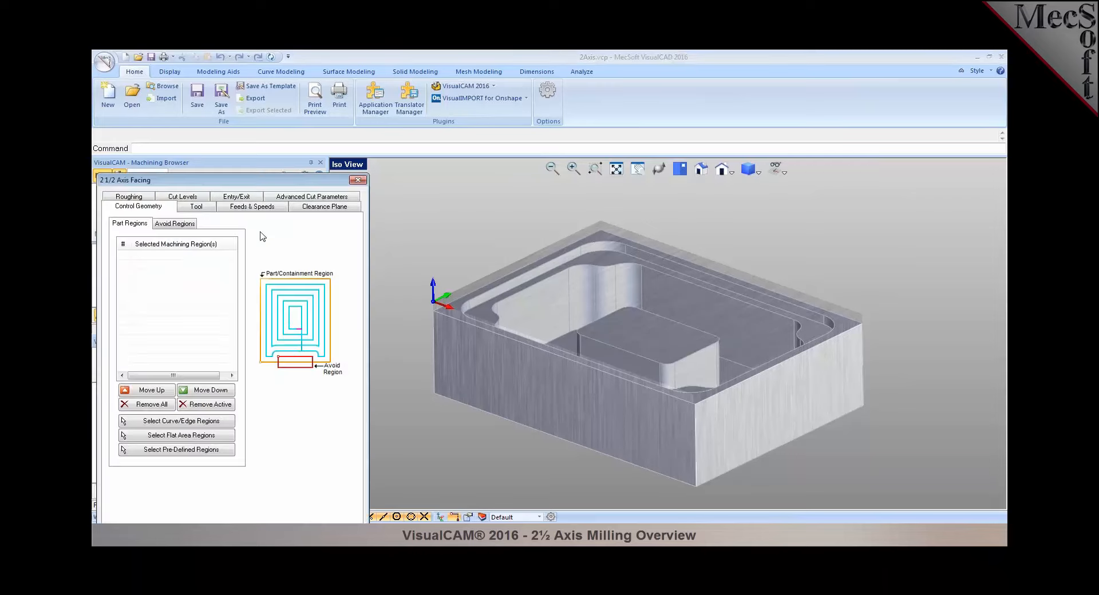
{"action": "left_click", "coordinate": [189, 423]}
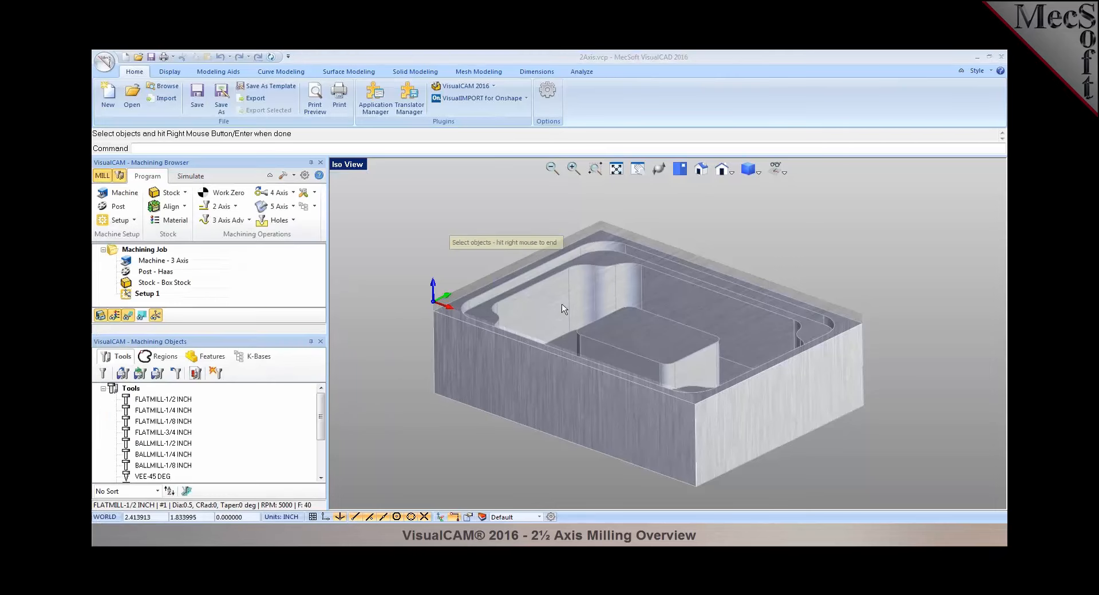
{"action": "left_click", "coordinate": [503, 336]}
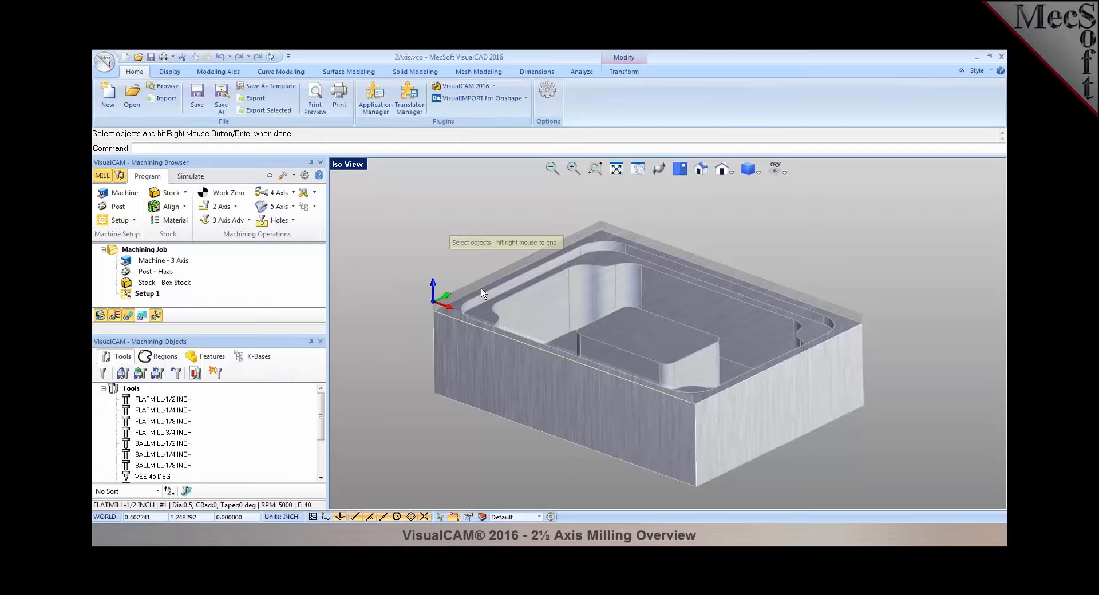
{"action": "right_click", "coordinate": [829, 343]}
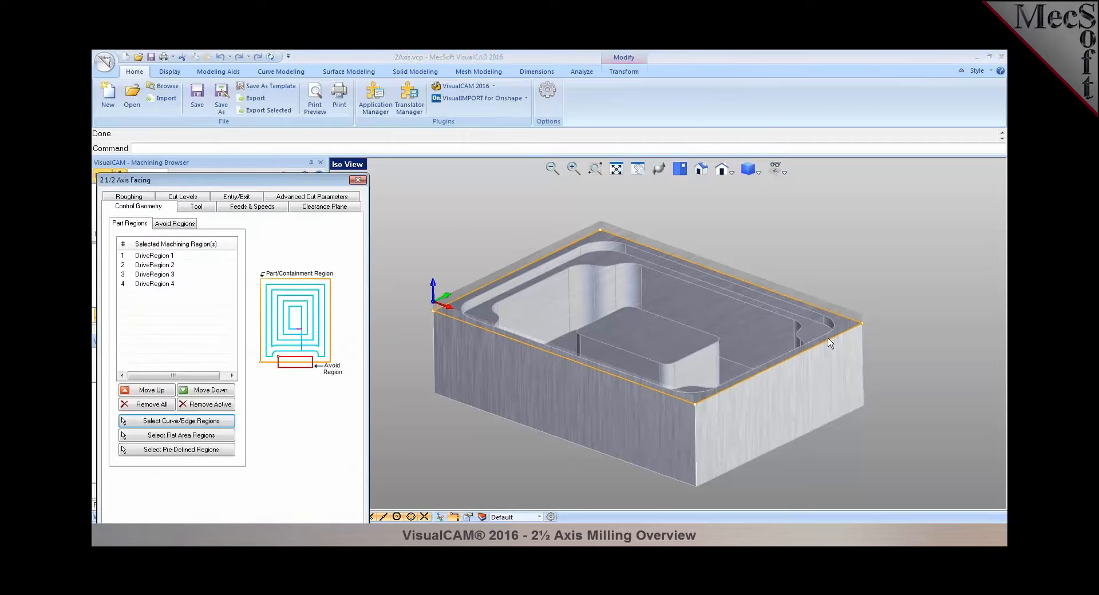
Assign FACEMILL-2 INCH to the facing operation and load the feeds and speeds from the tool
{"action": "left_click", "coordinate": [199, 207]}
{"action": "left_click", "coordinate": [171, 349]}
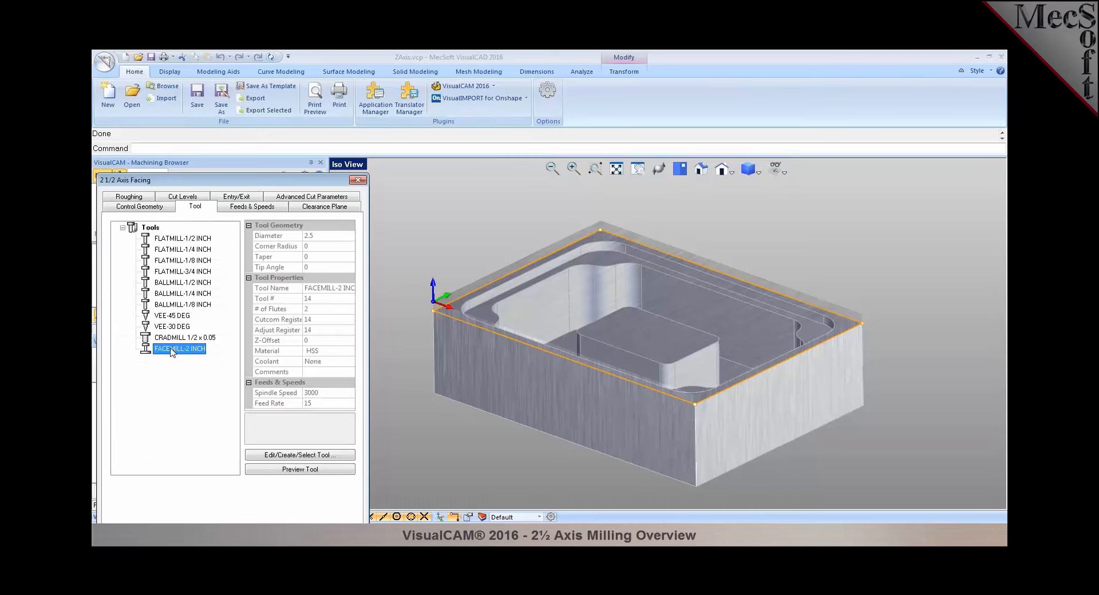
{"action": "left_click", "coordinate": [239, 207]}
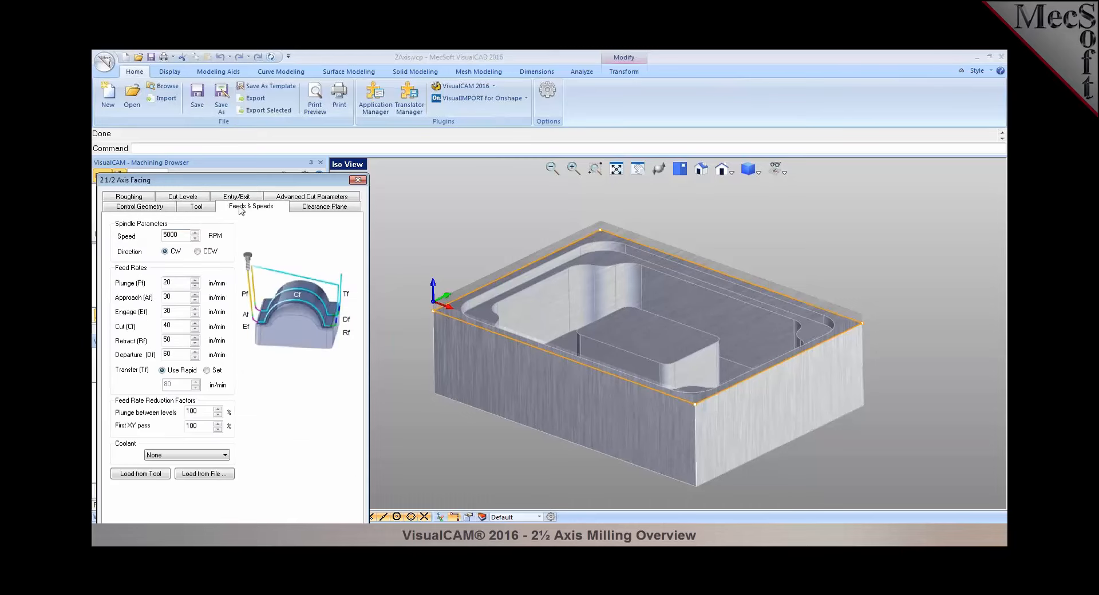
{"action": "left_click", "coordinate": [160, 475]}
Examine the facing operation's automatic clearance plane above the part and its roughing parameters, including the stepover percentage
{"action": "left_click", "coordinate": [321, 211]}
{"action": "middle_click_drag", "start_coordinate": [639, 322], "coordinate": [481, 297]}
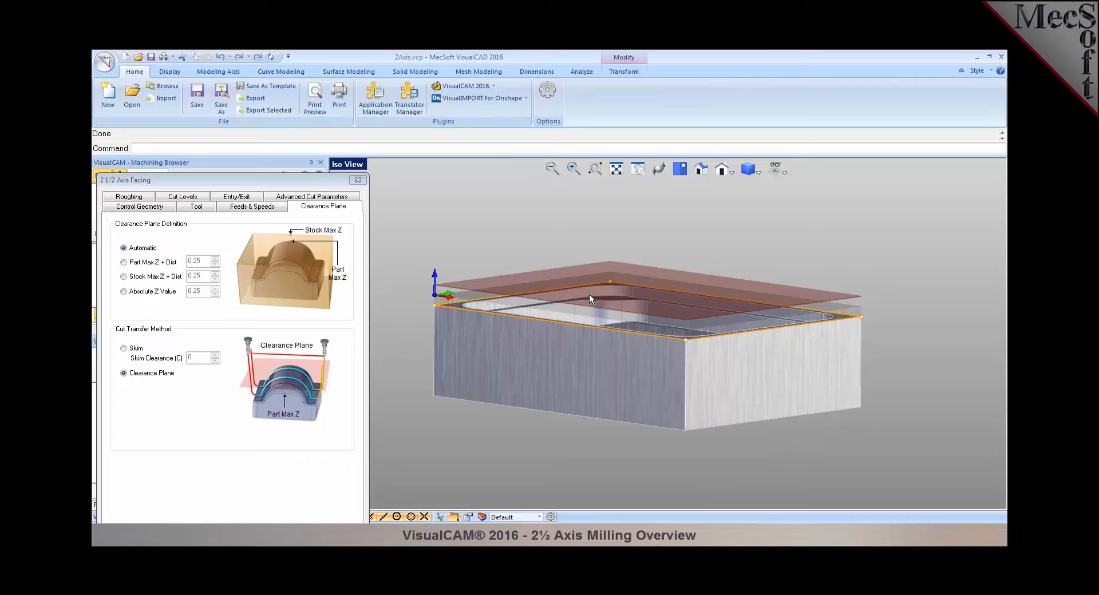
{"action": "mouse_move", "coordinate": [571, 294]}
{"action": "middle_mouse_down"}
{"action": "mouse_move", "coordinate": [567, 327]}
{"action": "mouse_move", "coordinate": [564, 300]}
{"action": "middle_mouse_up"}
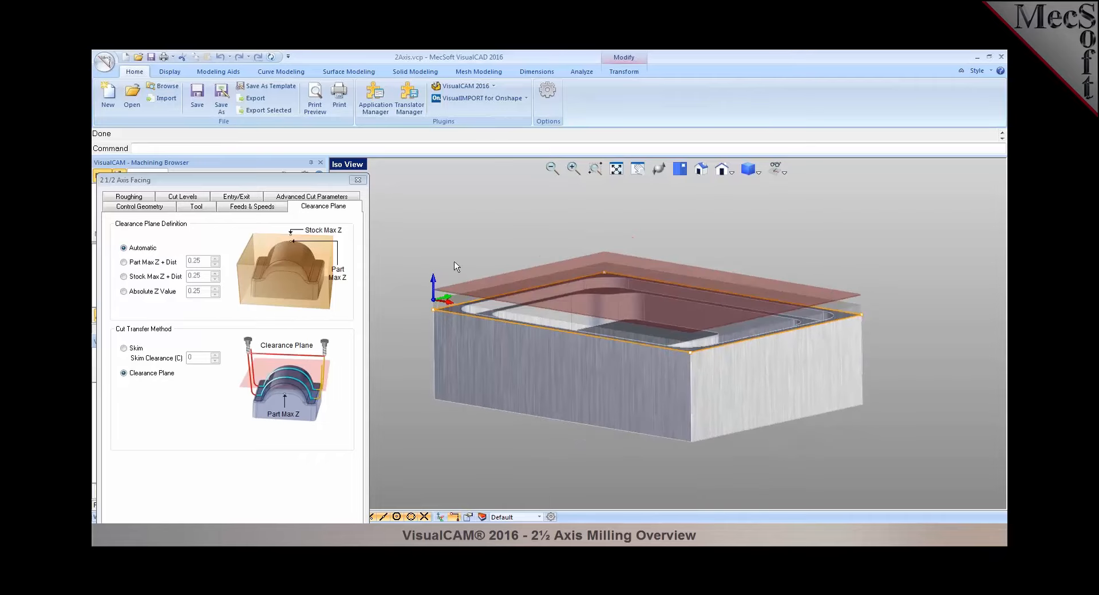
{"action": "left_click", "coordinate": [112, 196]}
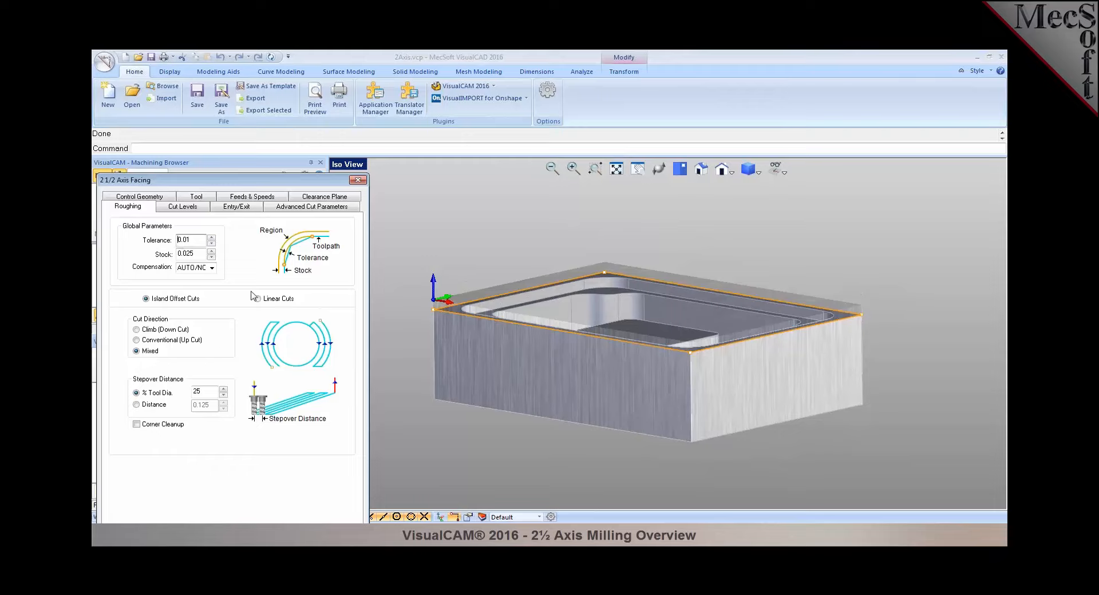
{"action": "double_click", "coordinate": [196, 391]}
Set the facing cut geometry to Pick Top at the stock's top corner and pick the total cut depth between two model points
{"action": "left_click", "coordinate": [180, 208]}
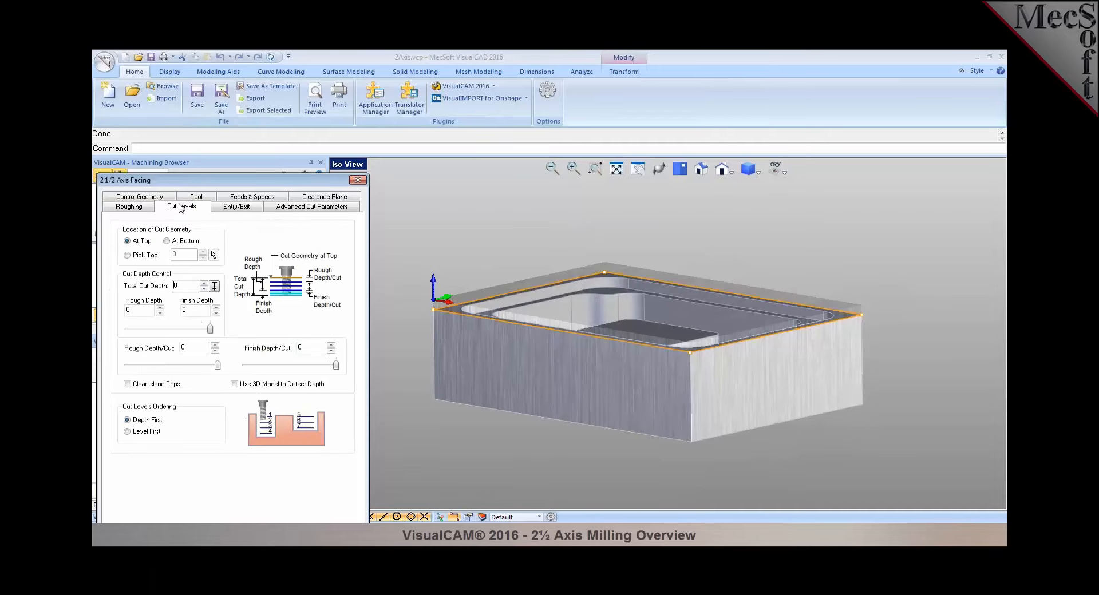
{"action": "left_click", "coordinate": [167, 241]}
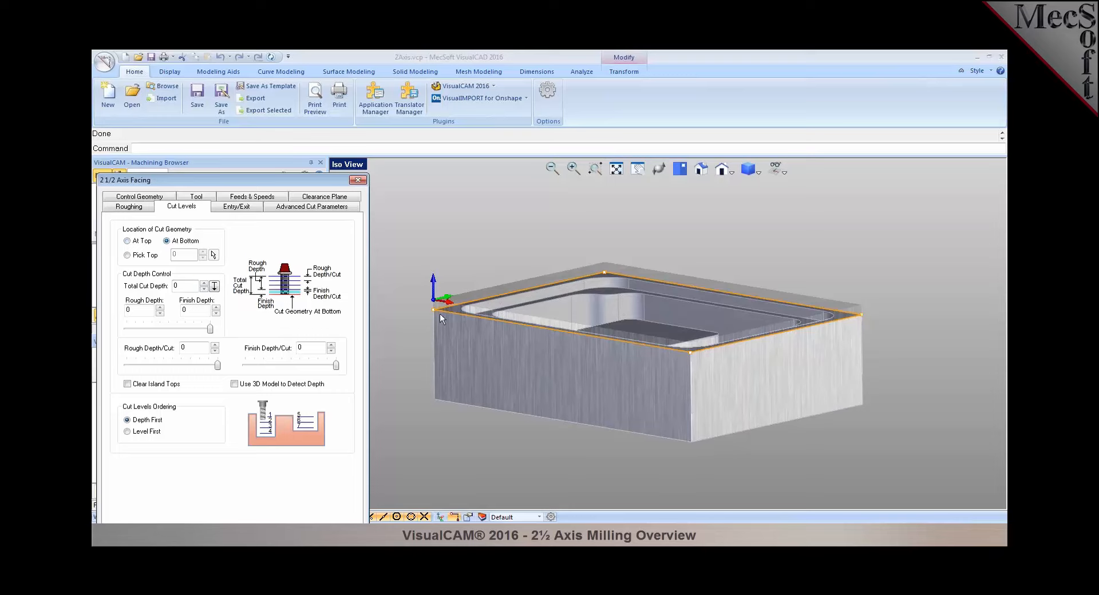
{"action": "left_click", "coordinate": [152, 256]}
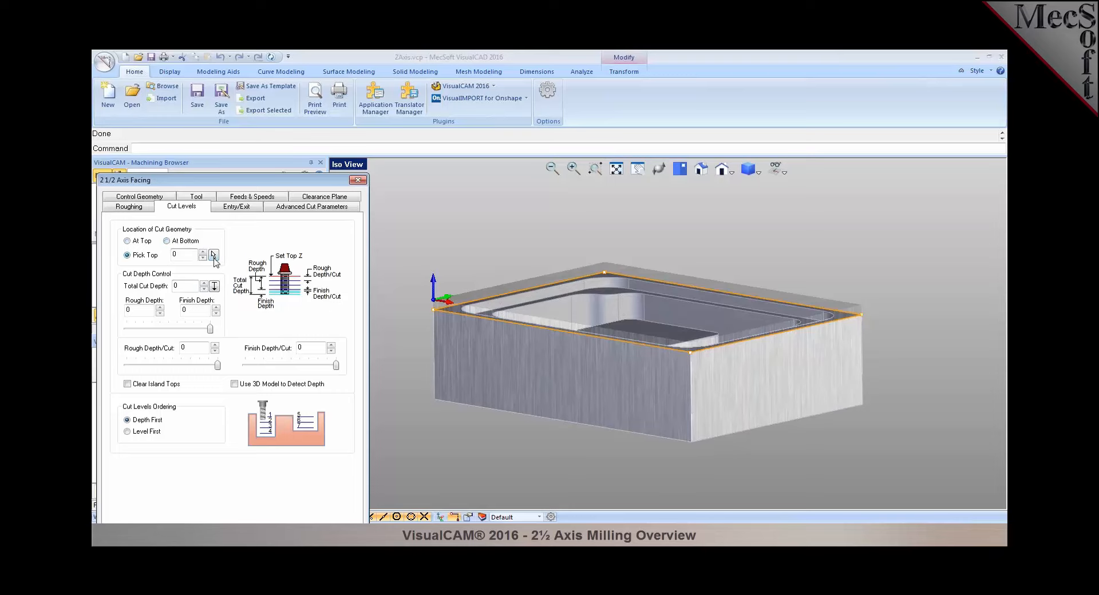
{"action": "left_click", "coordinate": [214, 255]}
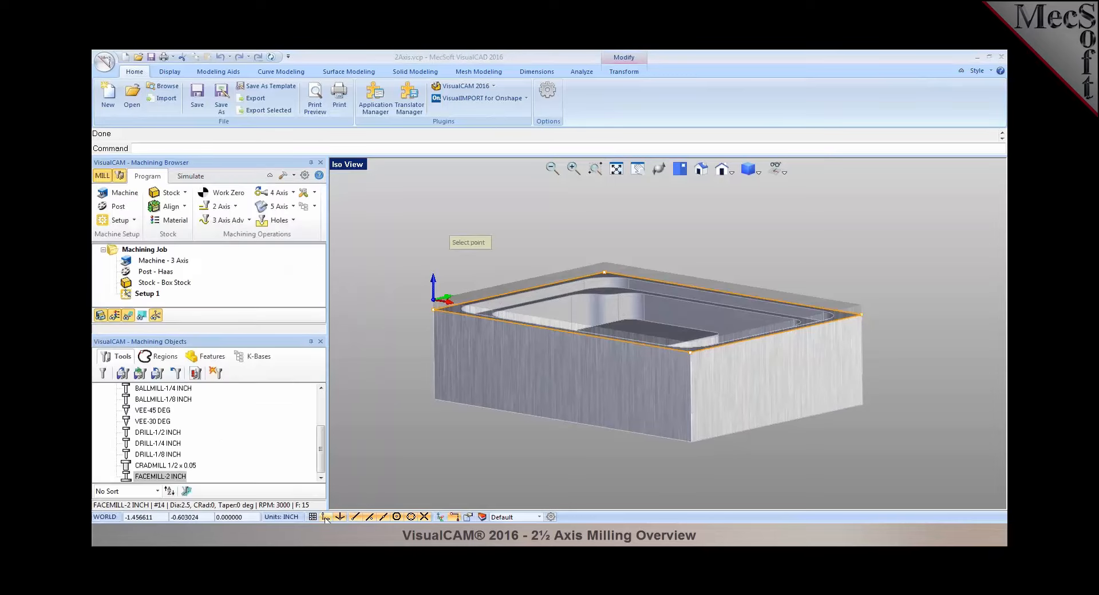
{"action": "left_click", "coordinate": [433, 303]}
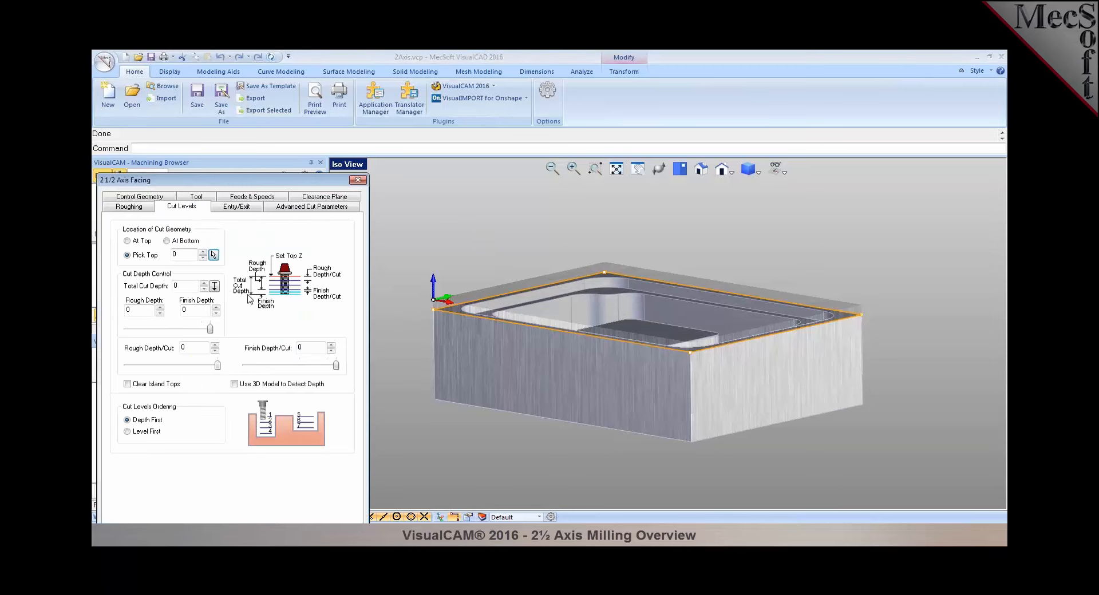
{"action": "left_click", "coordinate": [214, 286]}
{"action": "left_click", "coordinate": [433, 299]}
{"action": "left_click", "coordinate": [690, 353]}
Check that the facing entry and exit motions are set to None and generate the toolpath
{"action": "left_click", "coordinate": [247, 207]}
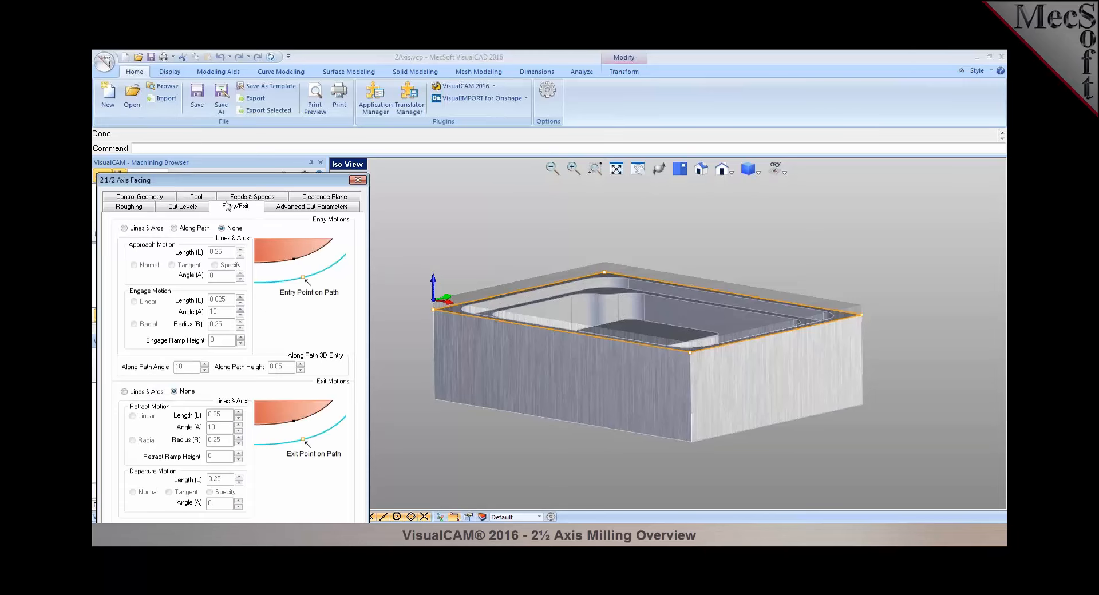
{"action": "left_click_drag", "start_coordinate": [228, 185], "coordinate": [238, 146]}
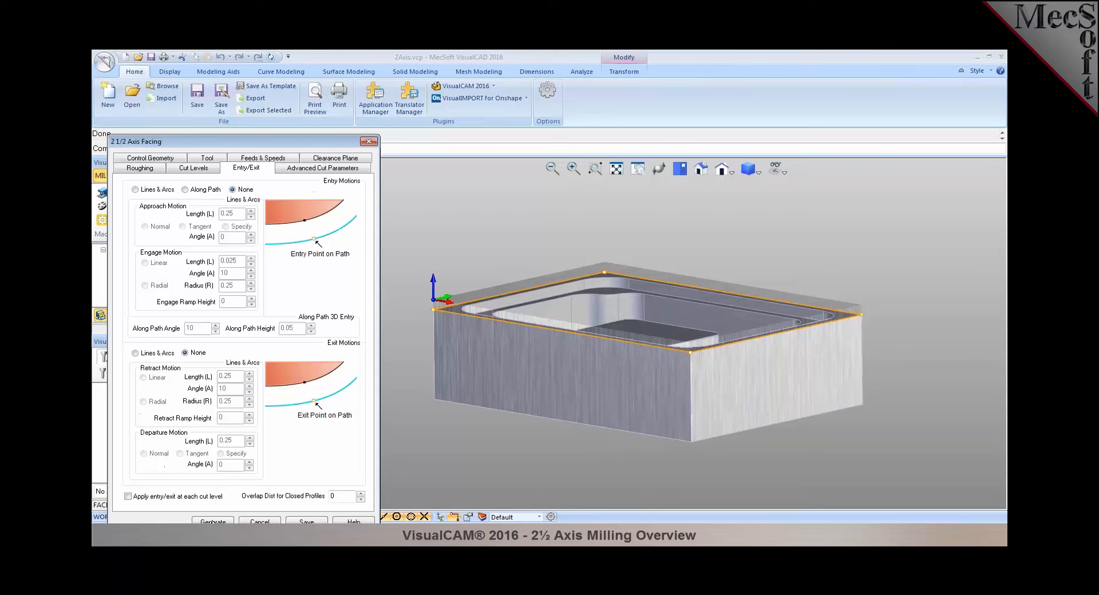
{"action": "left_click", "coordinate": [215, 521]}
{"action": "middle_click_drag", "start_coordinate": [578, 409], "coordinate": [565, 369]}
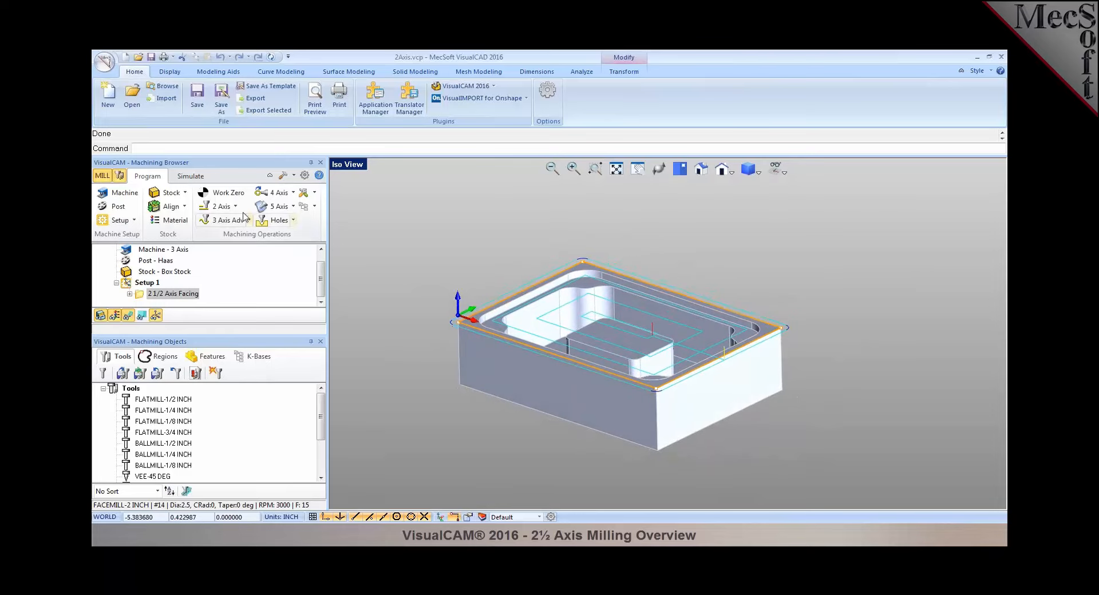
Simulate the facing operation at the slowest speed with Simulate by Moves off, without material texture or toolpath but with the tool holder shown
{"action": "left_click", "coordinate": [193, 176]}
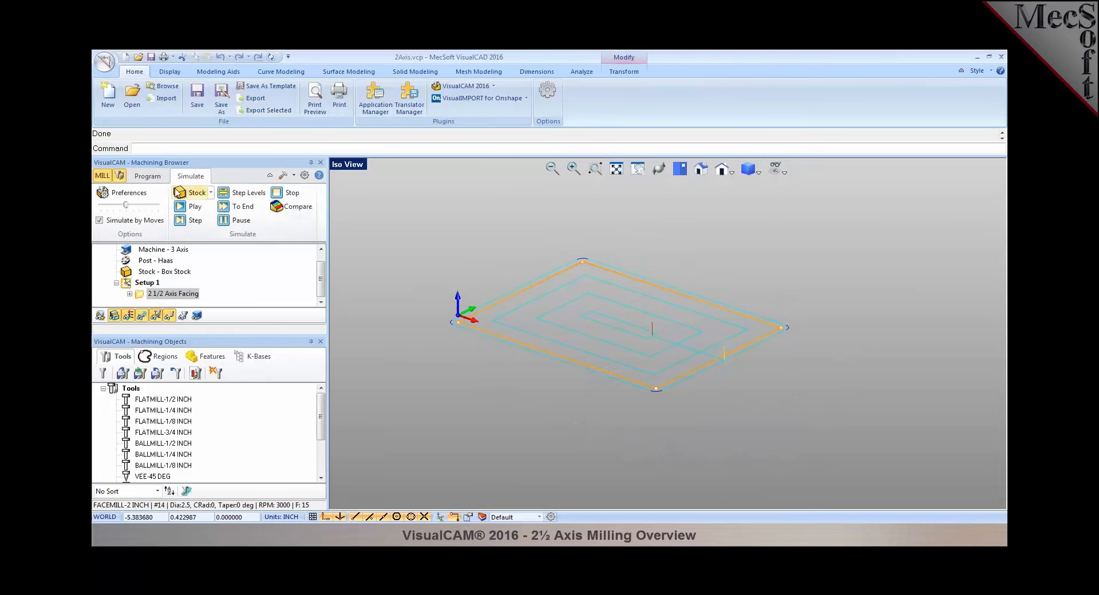
{"action": "left_click", "coordinate": [130, 205]}
{"action": "left_click_drag", "start_coordinate": [131, 205], "coordinate": [100, 206]}
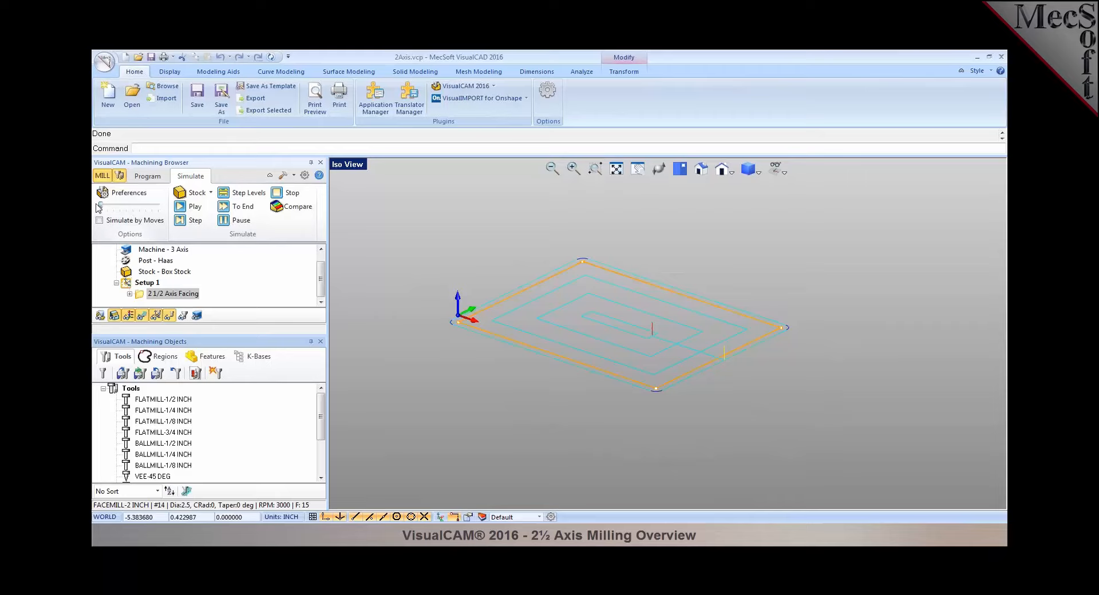
{"action": "left_click", "coordinate": [184, 207]}
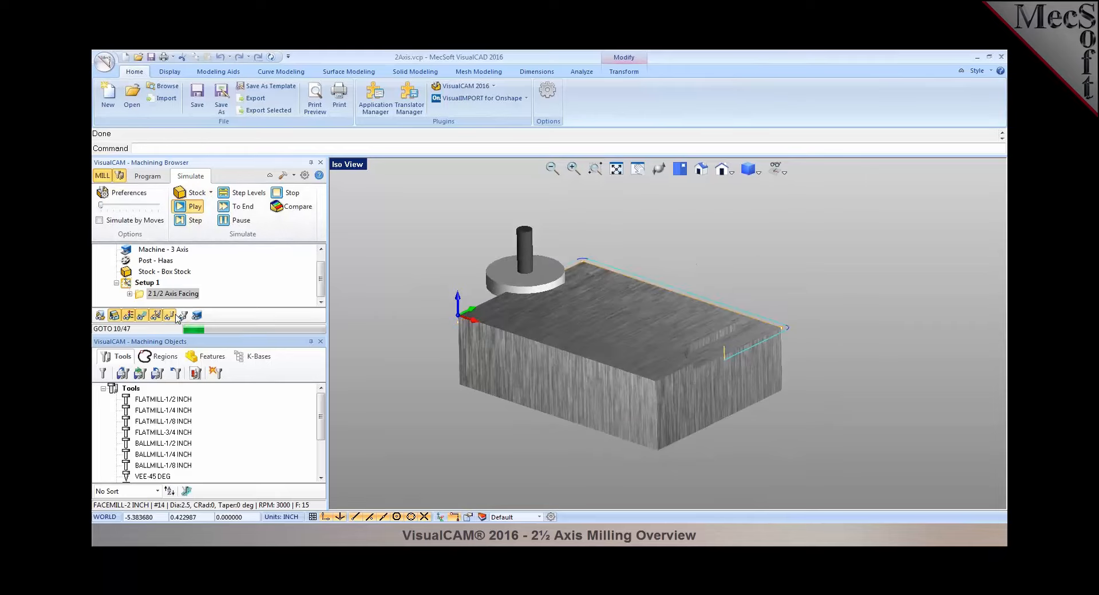
{"action": "left_click", "coordinate": [129, 316]}
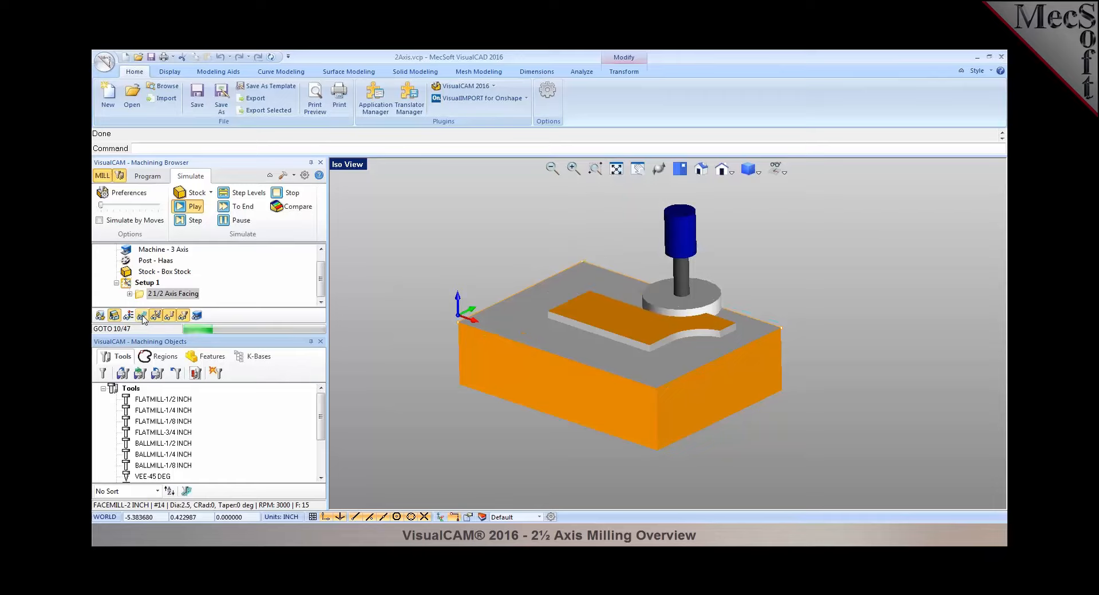
{"action": "left_click_drag", "start_coordinate": [166, 337], "coordinate": [172, 420]}
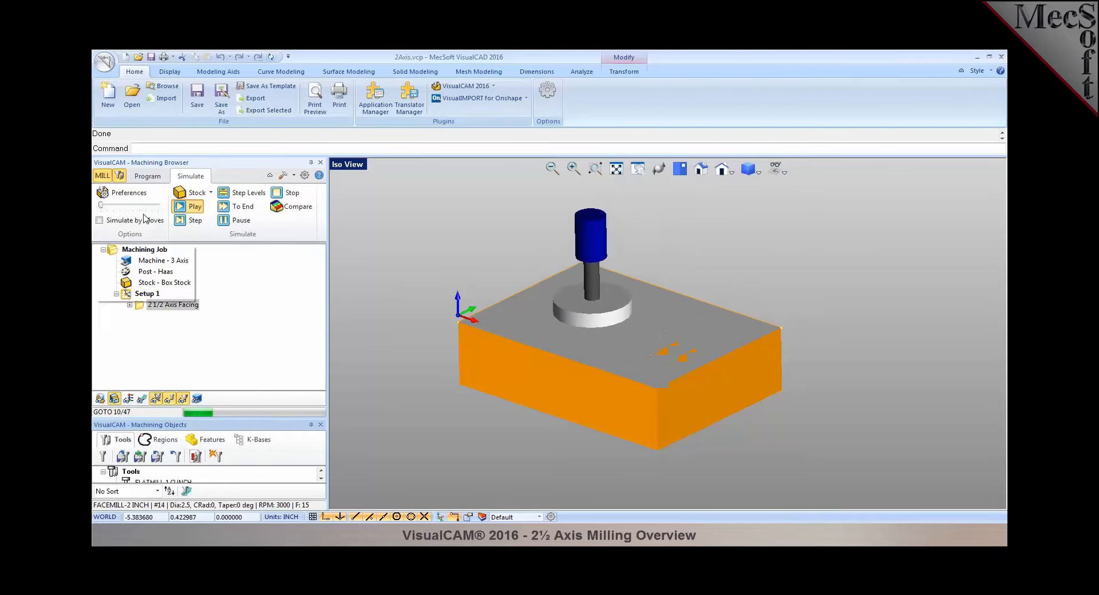
{"action": "left_click", "coordinate": [148, 176]}
{"action": "scroll", "coordinate": [584, 325], "scroll_direction": "up", "scroll_amount": 2}
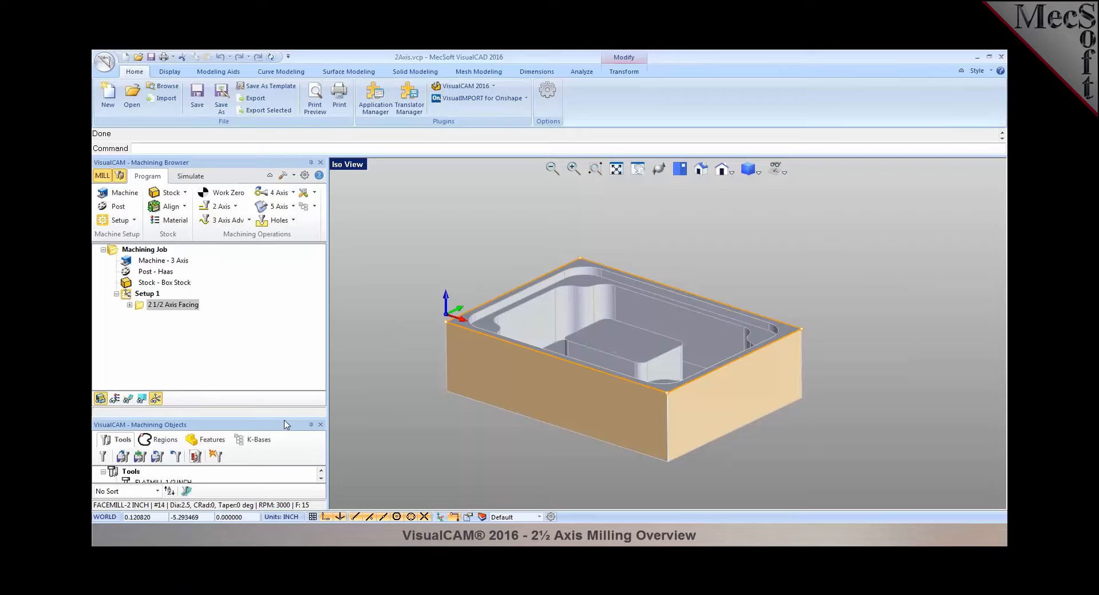
Set the flat area selection filters for machining regions to keep the outermost region and ignore all inner regions
{"action": "left_click_drag", "start_coordinate": [285, 418], "coordinate": [284, 383]}
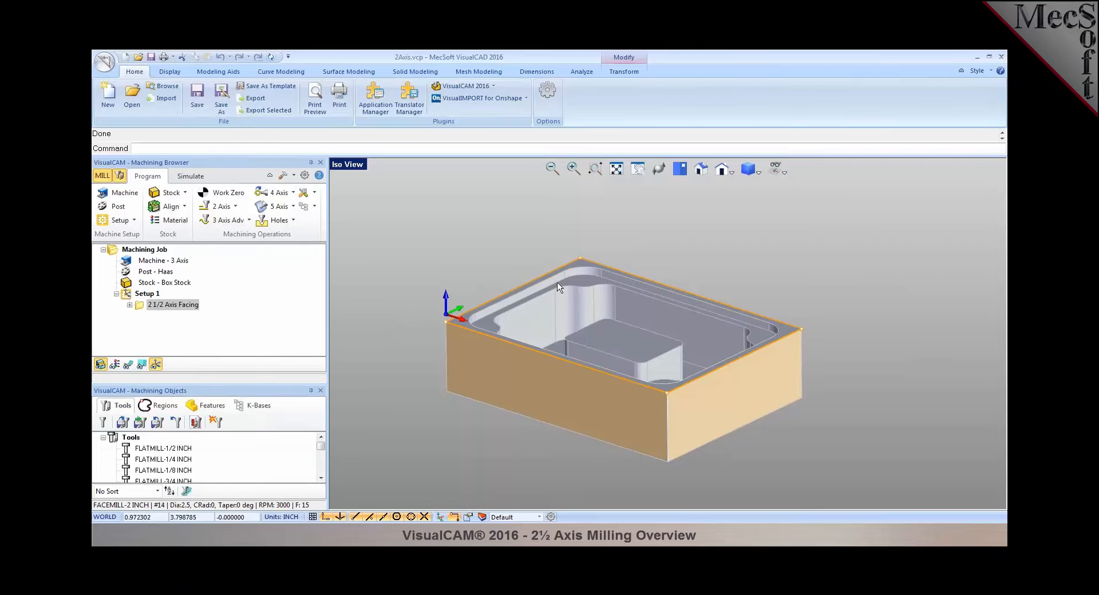
{"action": "left_click", "coordinate": [166, 406]}
{"action": "left_click_drag", "start_coordinate": [179, 374], "coordinate": [180, 346]}
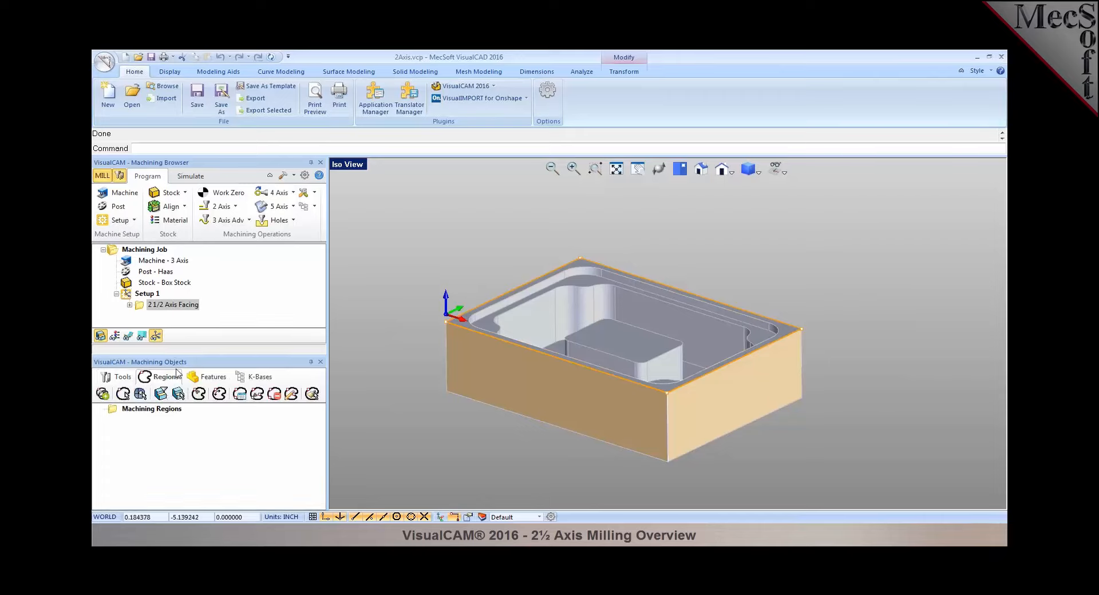
{"action": "left_click", "coordinate": [160, 395]}
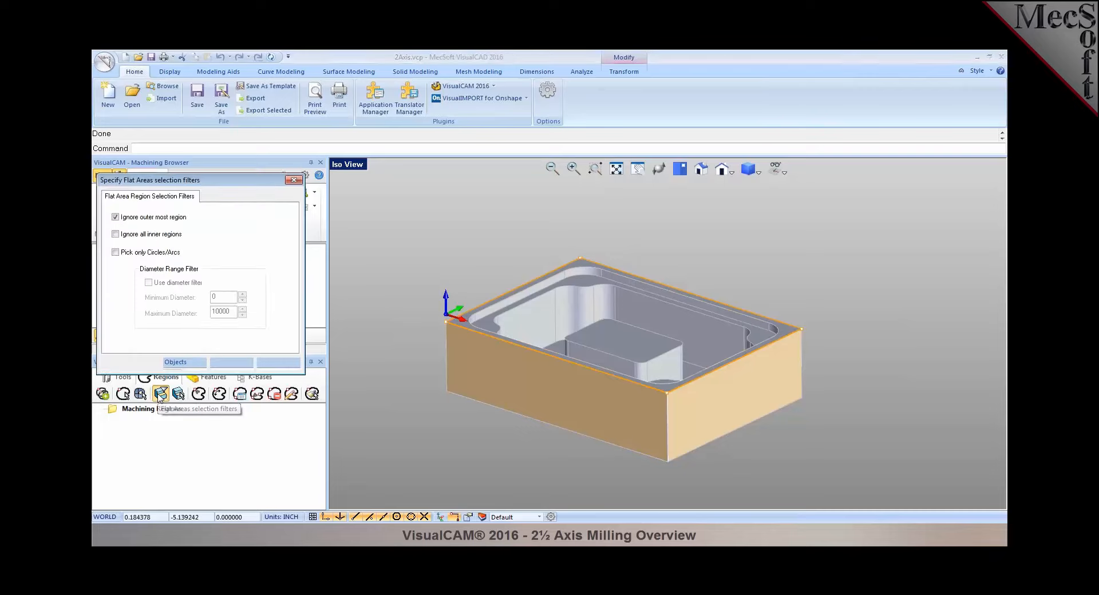
{"action": "left_click", "coordinate": [115, 217]}
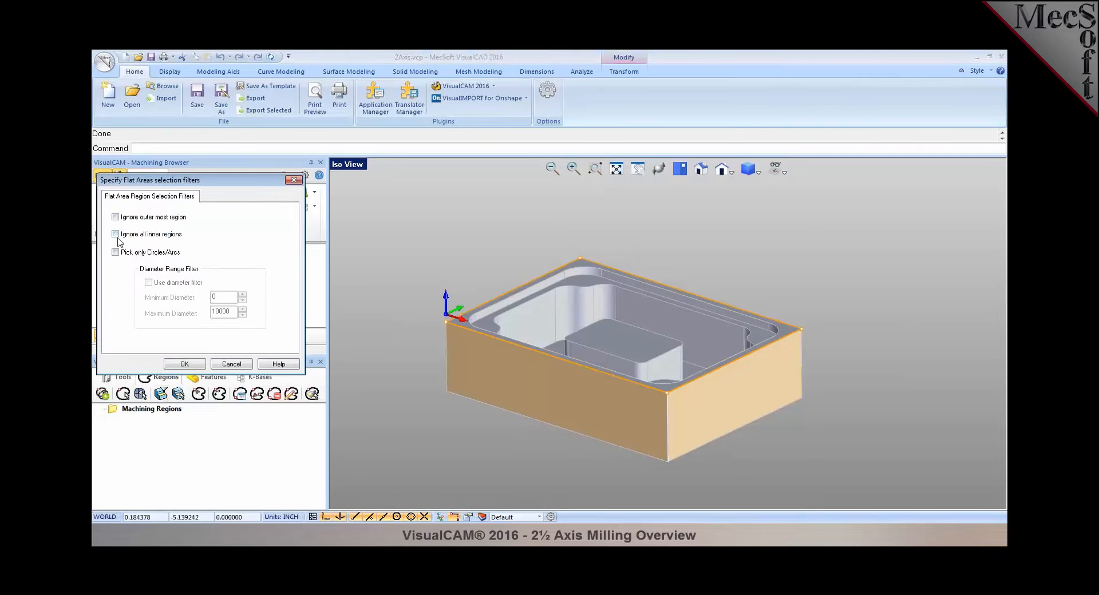
{"action": "left_click", "coordinate": [184, 364]}
Create a flat area machining region from the ledge around the pocket
{"action": "left_click", "coordinate": [178, 393]}
{"action": "scroll", "coordinate": [522, 311], "scroll_direction": "up", "scroll_amount": 5}
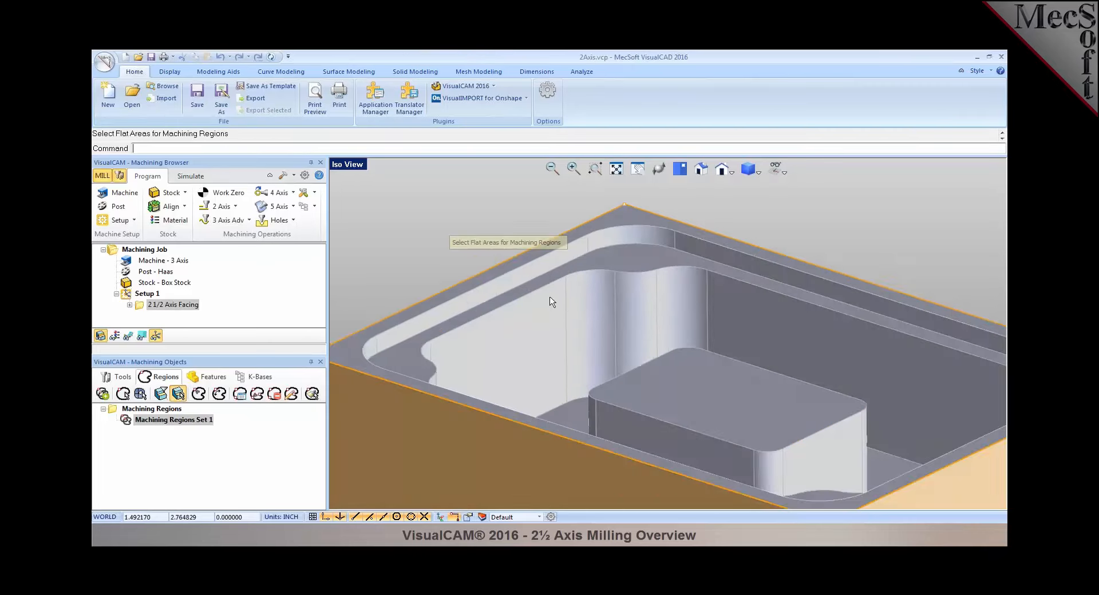
{"action": "left_click", "coordinate": [644, 249]}
{"action": "key", "text": "Return"}
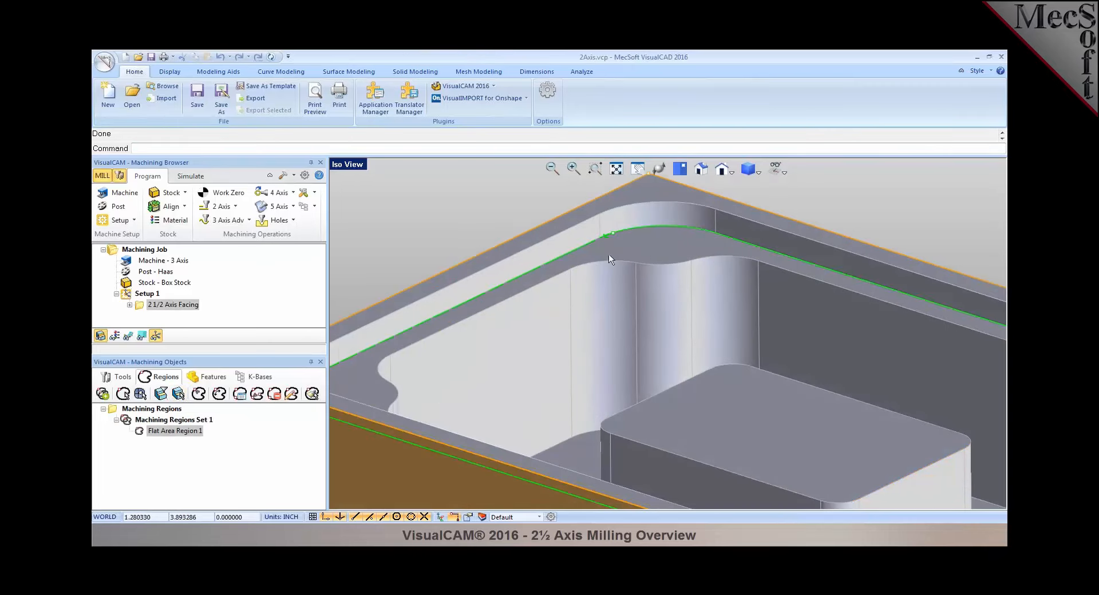
{"action": "scroll", "coordinate": [575, 250], "scroll_direction": "down", "scroll_amount": 5}
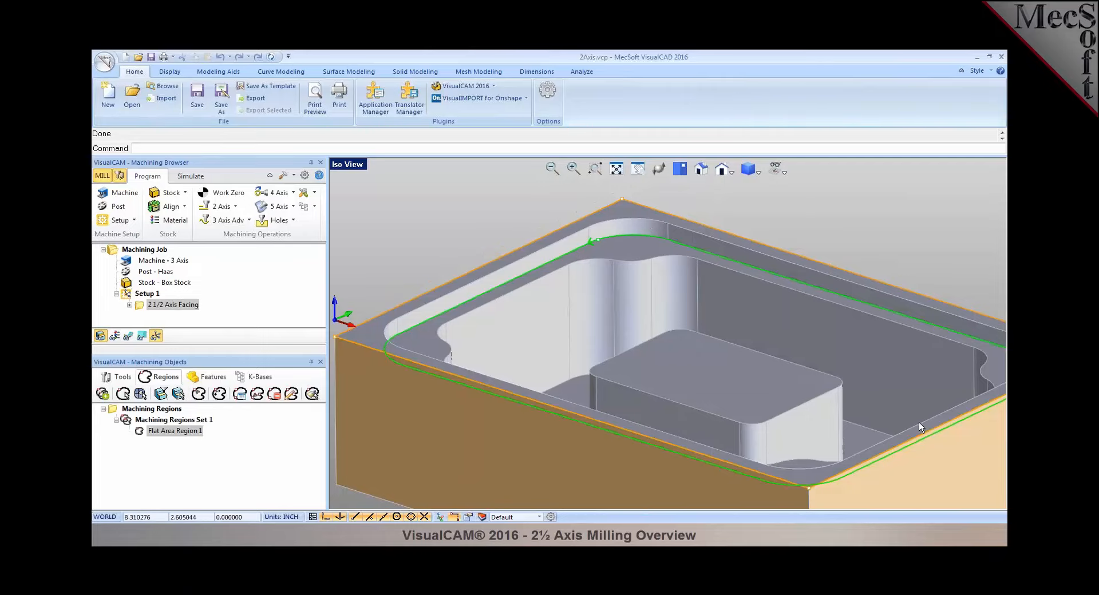
{"action": "scroll", "coordinate": [575, 246], "scroll_direction": "down", "scroll_amount": 2}
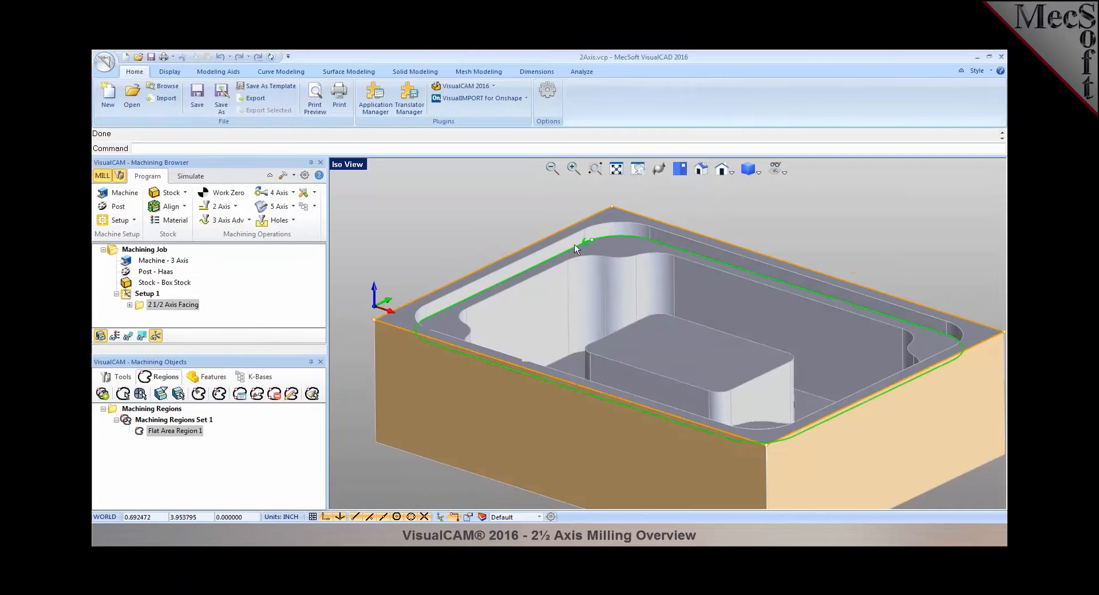
Set the flat area selection filters to ignore the outermost region and keep the inner regions
{"action": "left_click", "coordinate": [178, 394]}
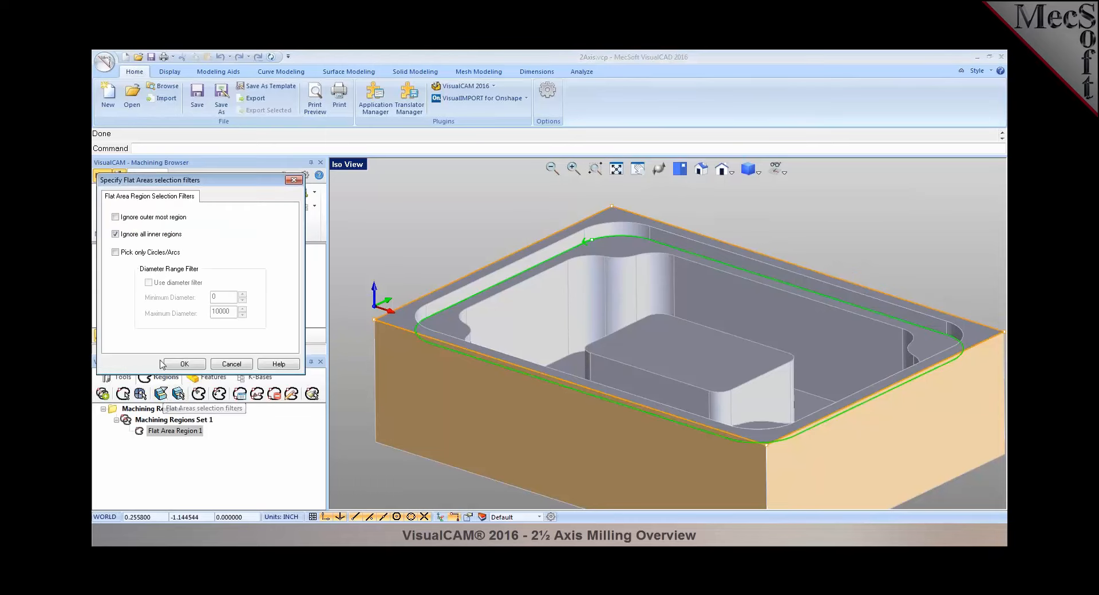
{"action": "left_click", "coordinate": [134, 234]}
{"action": "left_click", "coordinate": [135, 217]}
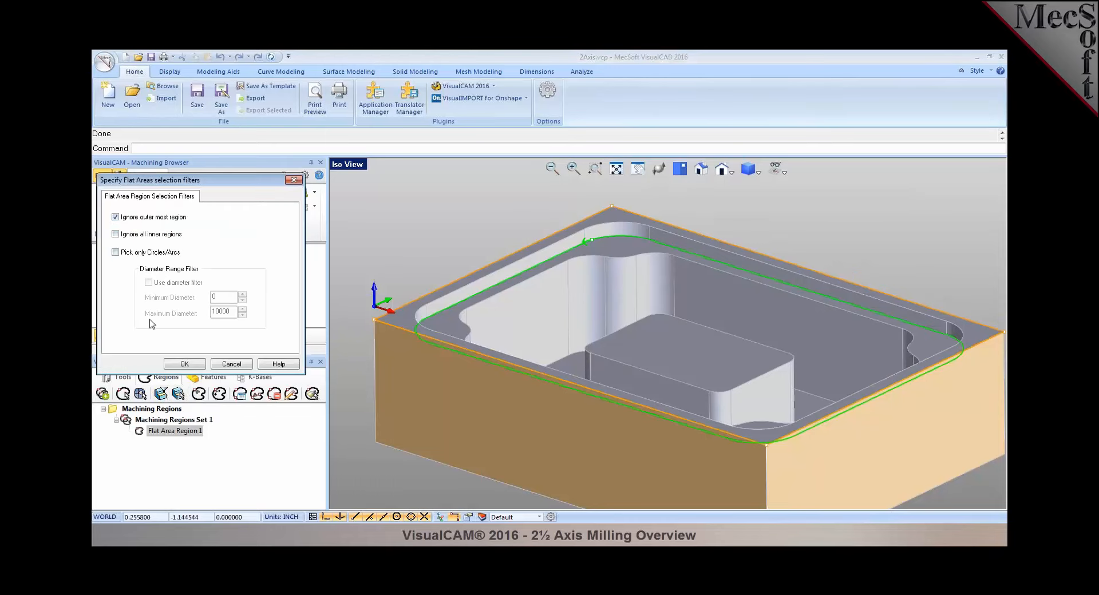
{"action": "left_click", "coordinate": [184, 364]}
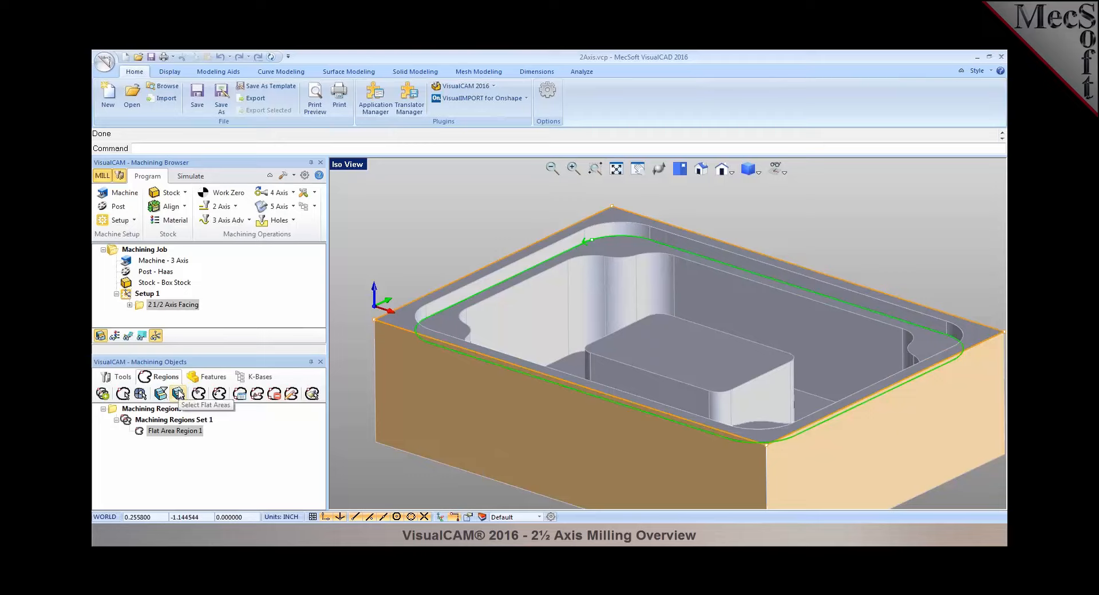
Create a second flat area machining region from the inner boundary of the ledge around the pocket
{"action": "left_click", "coordinate": [178, 393]}
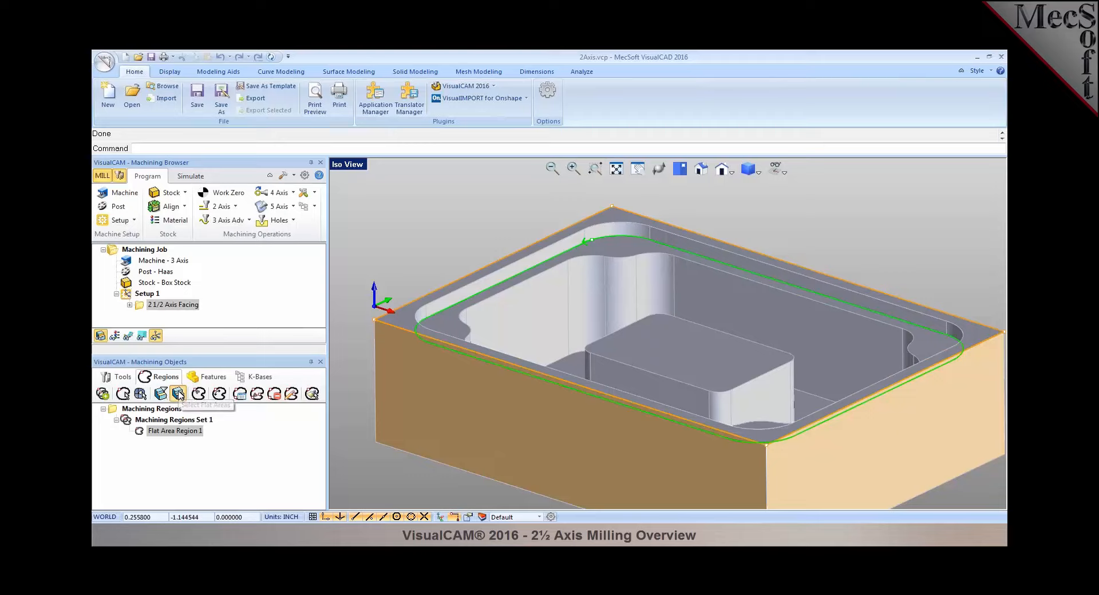
{"action": "left_click", "coordinate": [632, 247]}
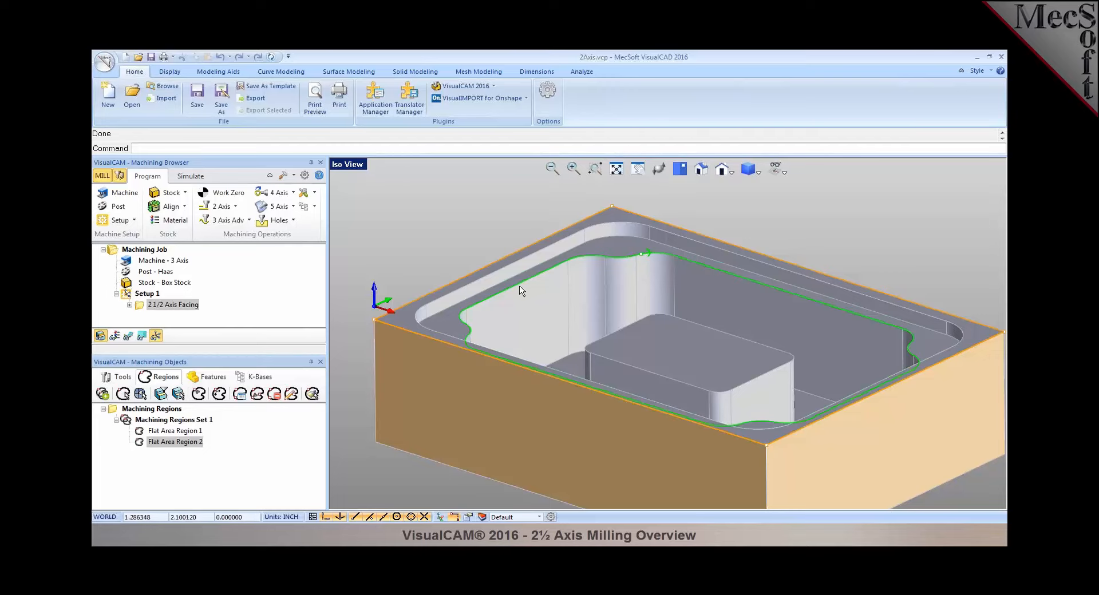
{"action": "scroll", "coordinate": [526, 290], "scroll_direction": "down", "scroll_amount": 1}
{"action": "middle_click_drag", "start_coordinate": [622, 306], "coordinate": [623, 319]}
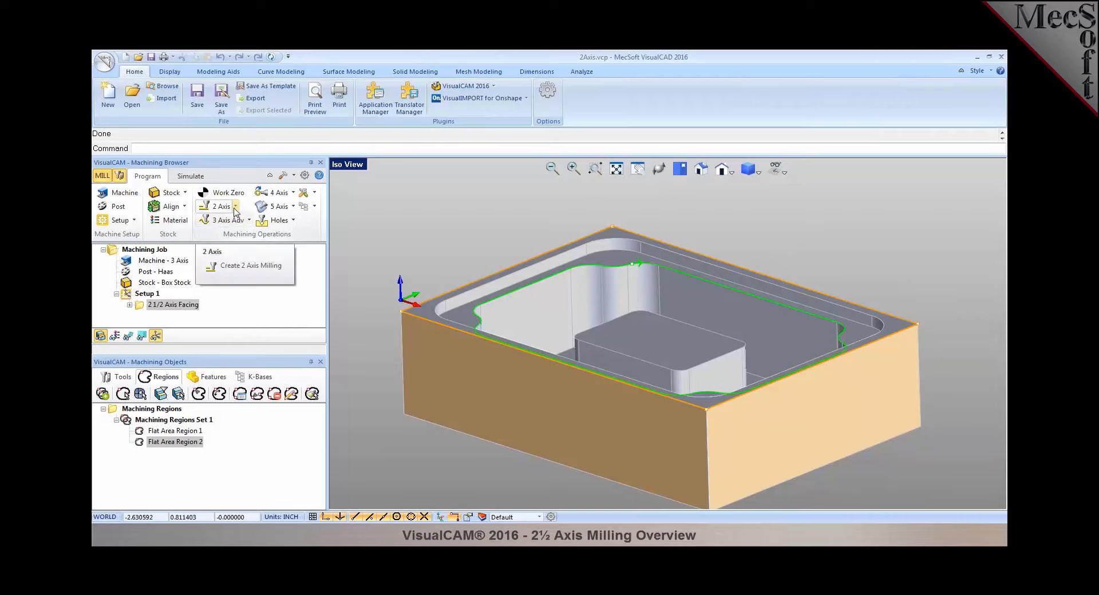
Start a 2½ Axis Pocketing operation and assign the predefined Flat Area Region 1 as its part region
{"action": "left_click", "coordinate": [222, 206]}
{"action": "left_click", "coordinate": [293, 237]}
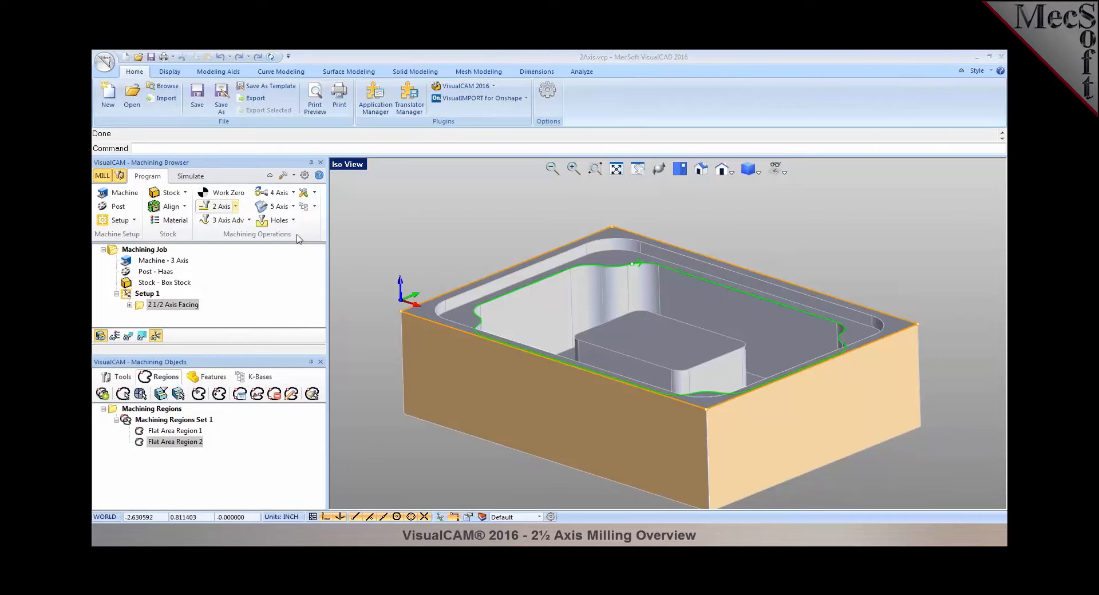
{"action": "left_click", "coordinate": [151, 407]}
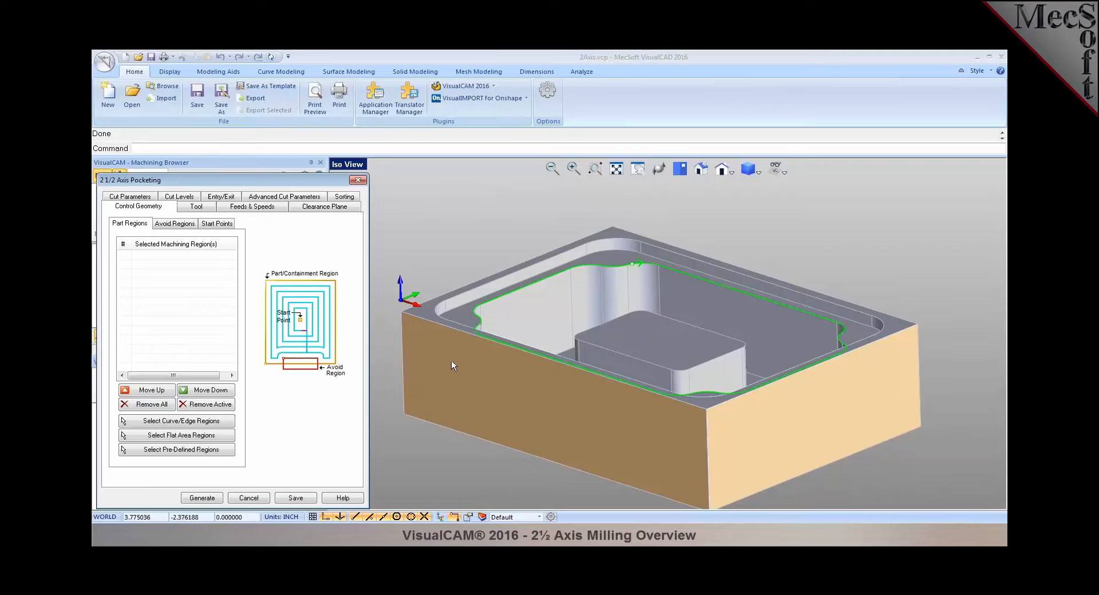
{"action": "left_click", "coordinate": [188, 452]}
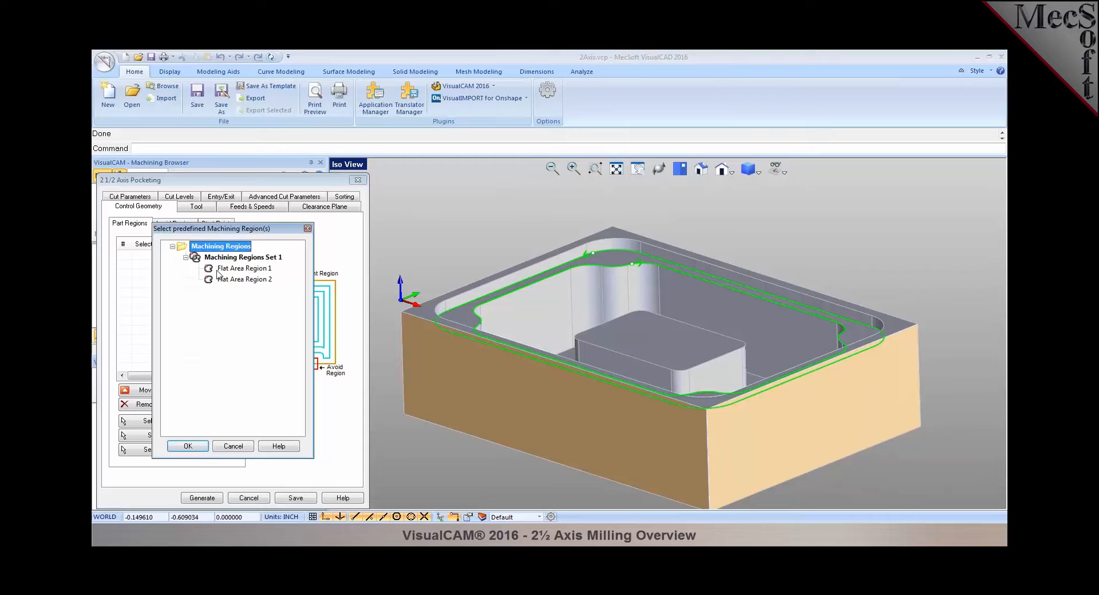
{"action": "left_click", "coordinate": [218, 269]}
{"action": "left_click", "coordinate": [204, 446]}
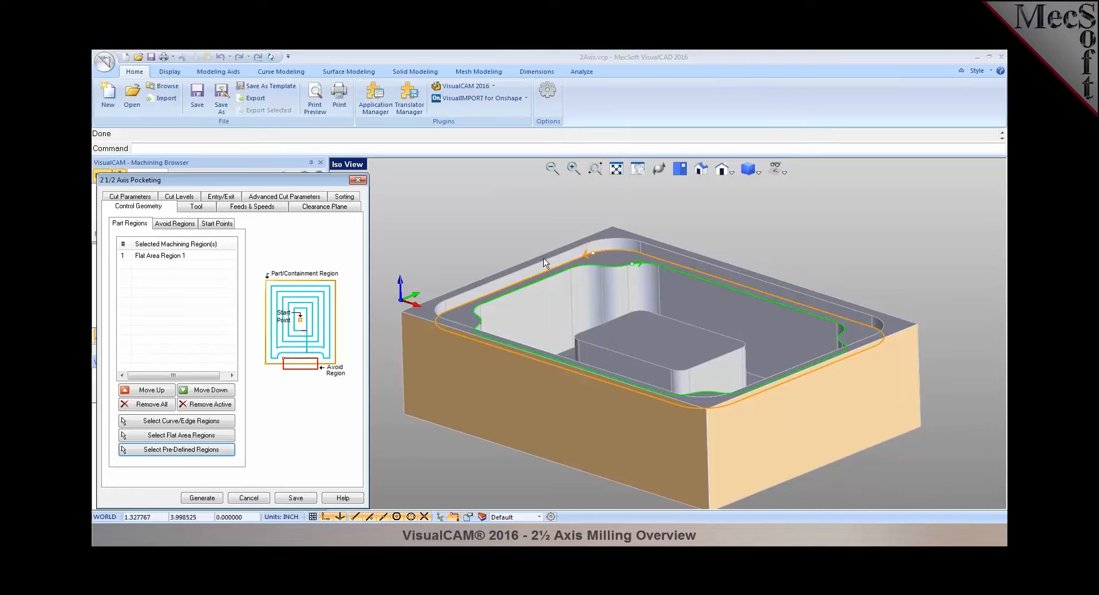
Choose the FLATMILL-1/2 INCH tool for the pocketing and check its feeds, speeds and clearance plane settings
{"action": "left_click", "coordinate": [201, 208]}
{"action": "left_click", "coordinate": [183, 239]}
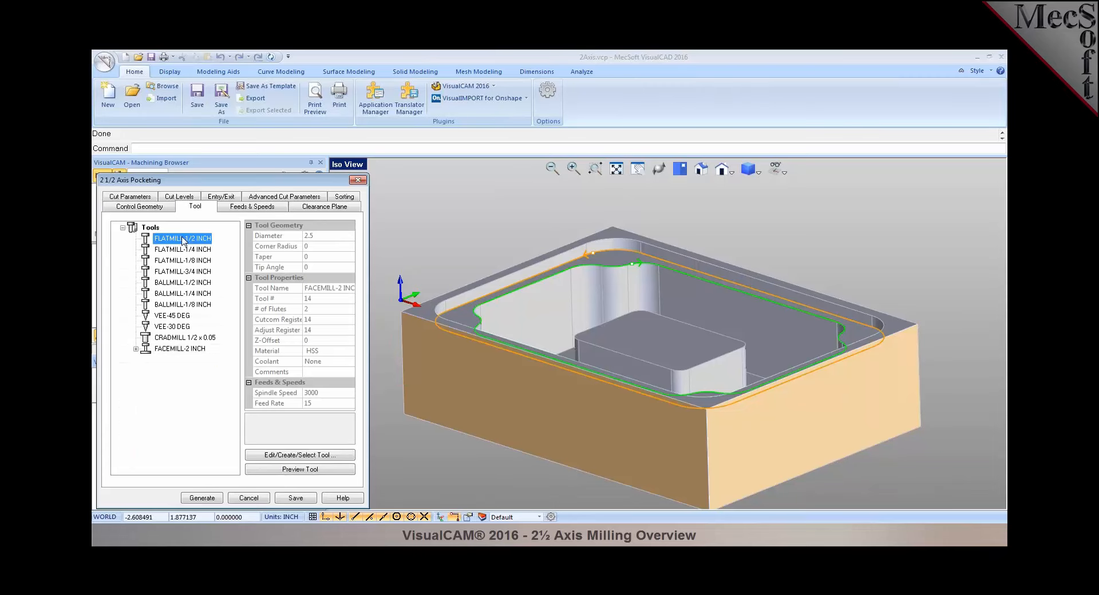
{"action": "left_click", "coordinate": [265, 209]}
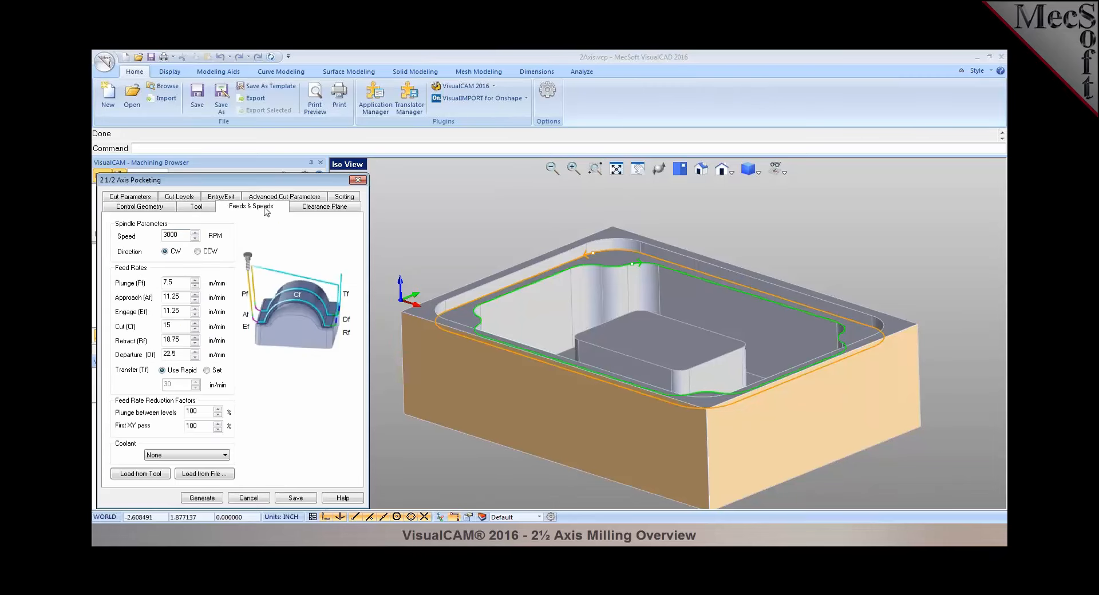
{"action": "left_click", "coordinate": [305, 210]}
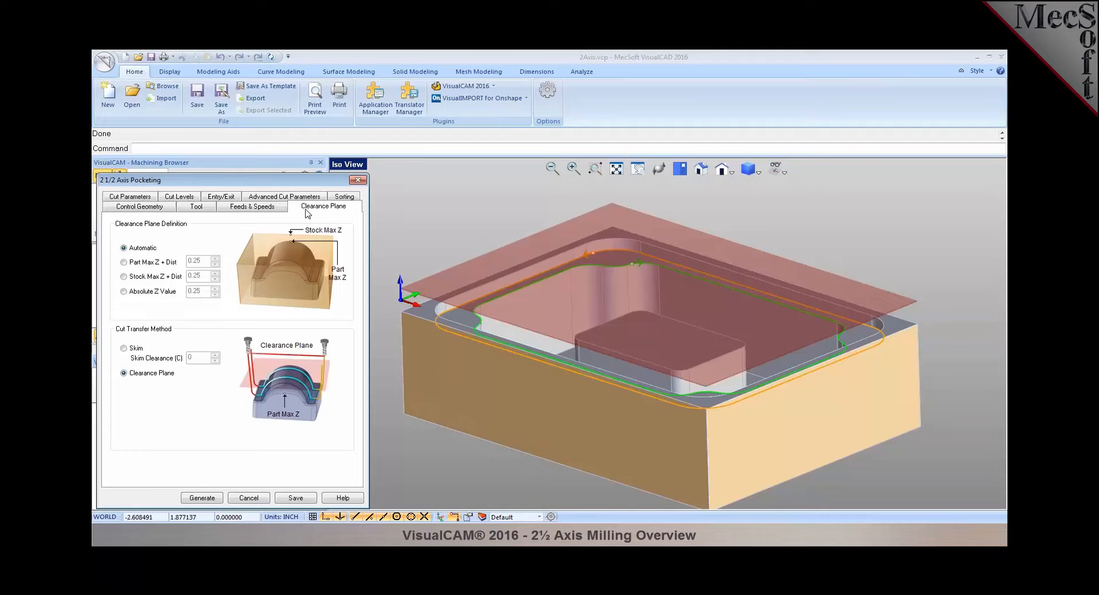
Set the stock allowance in the pocketing cut parameters to 0
{"action": "left_click", "coordinate": [140, 198]}
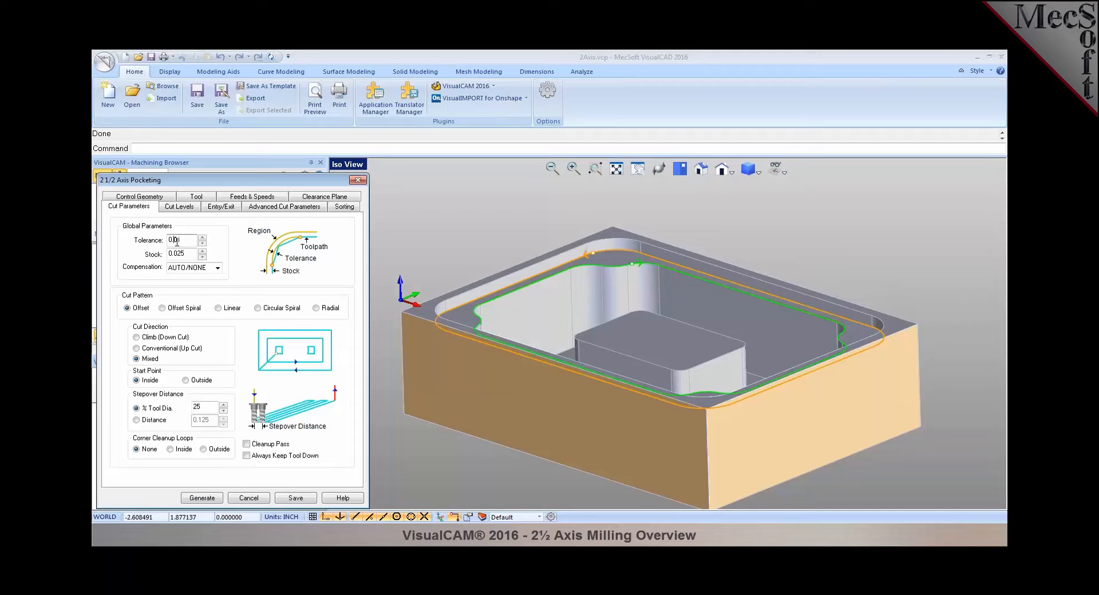
{"action": "key", "text": "Tab"}
{"action": "type", "text": "0"}
Set the cut geometry location to At Bottom and pick the total cut depth of 0.25 from the part's top face to the ledge
{"action": "left_click", "coordinate": [186, 208]}
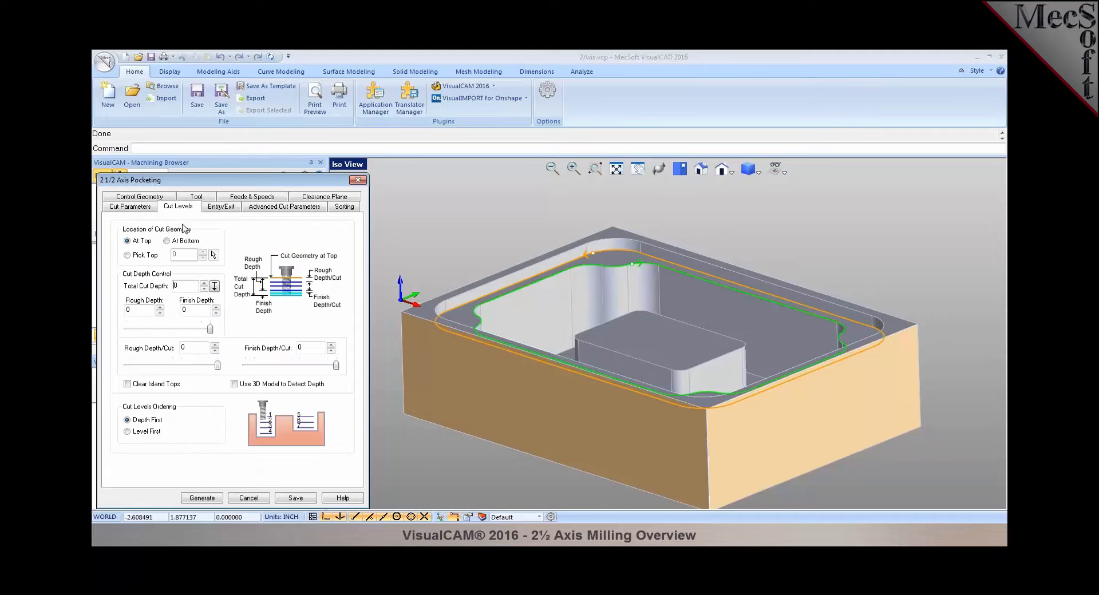
{"action": "left_click", "coordinate": [180, 246]}
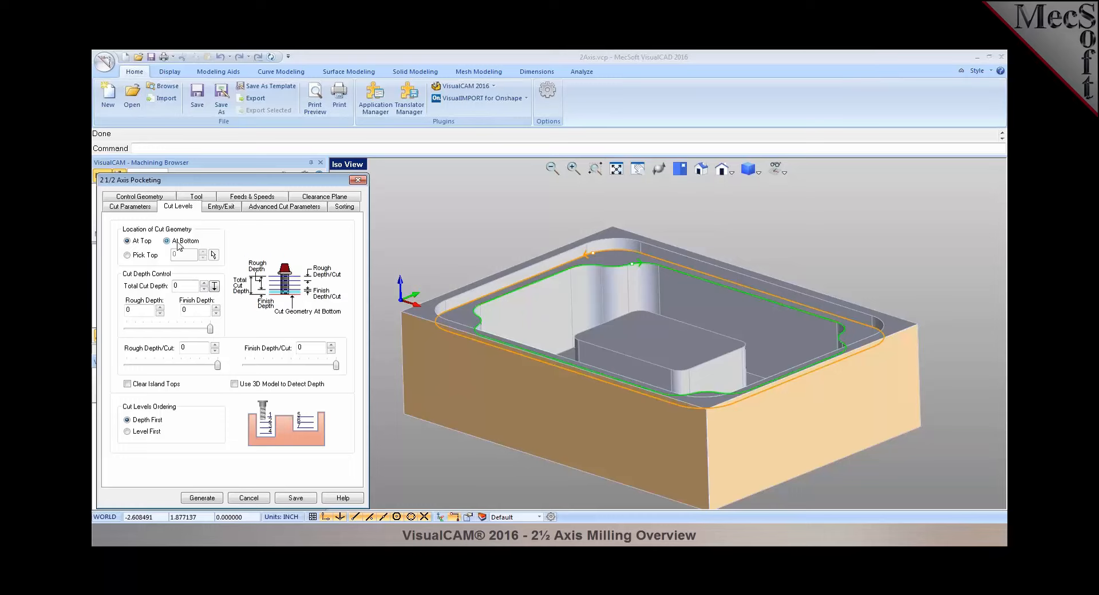
{"action": "left_click", "coordinate": [215, 288]}
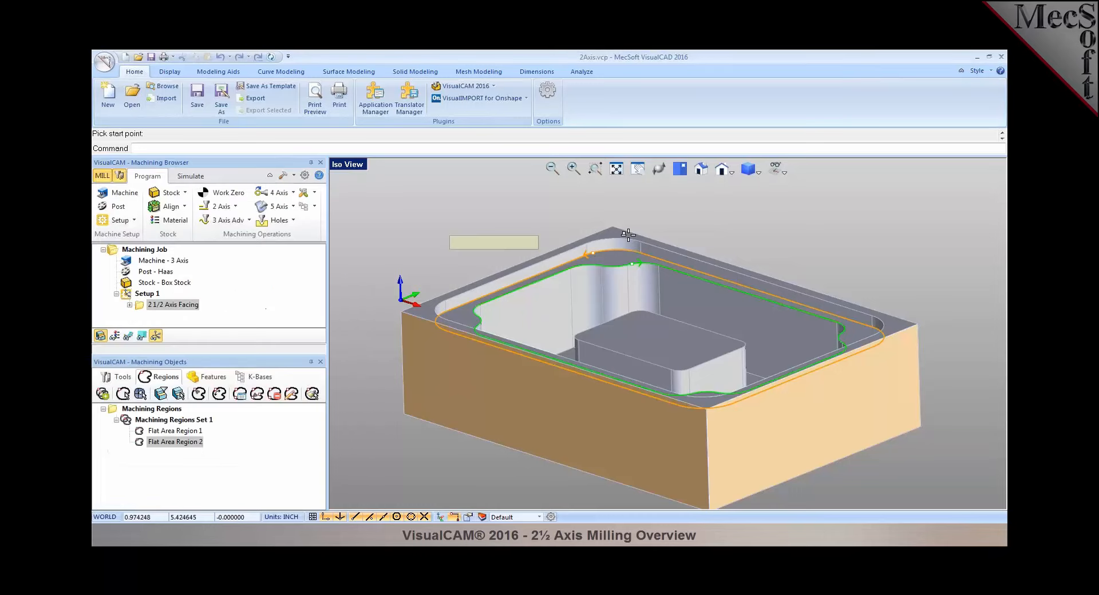
{"action": "left_click", "coordinate": [644, 242]}
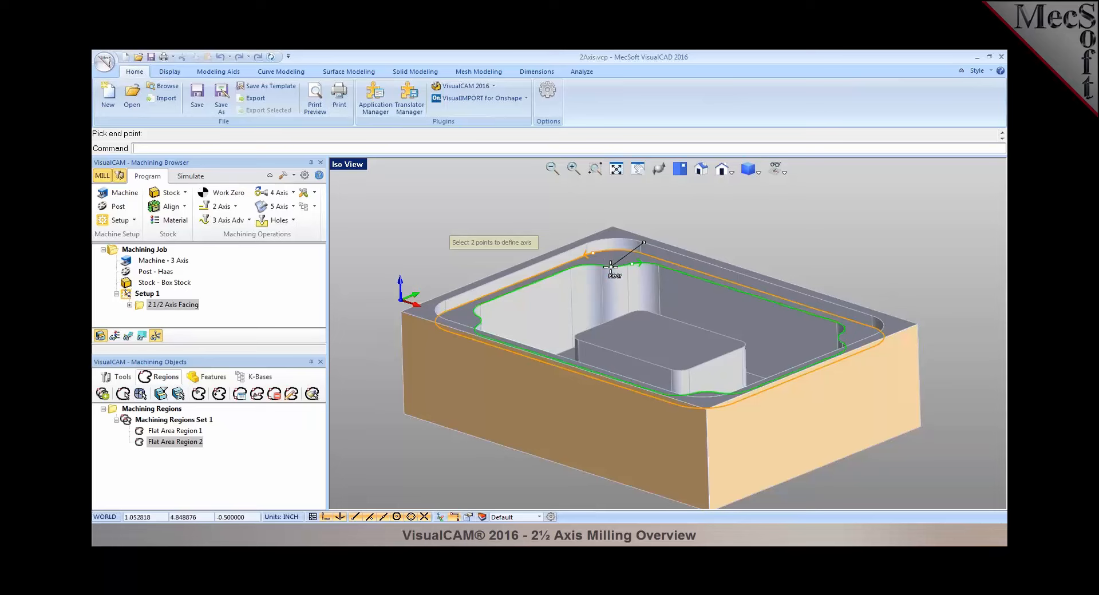
{"action": "left_click", "coordinate": [608, 266]}
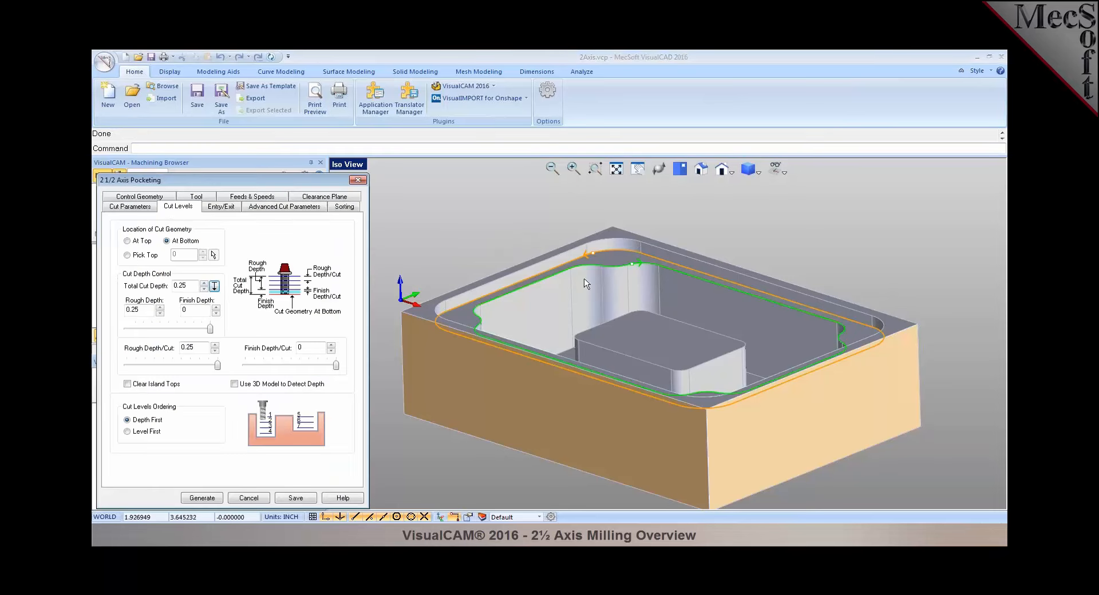
Check the pocketing entry and exit motions and generate the toolpath
{"action": "left_click", "coordinate": [228, 209]}
{"action": "left_click_drag", "start_coordinate": [240, 181], "coordinate": [271, 119]}
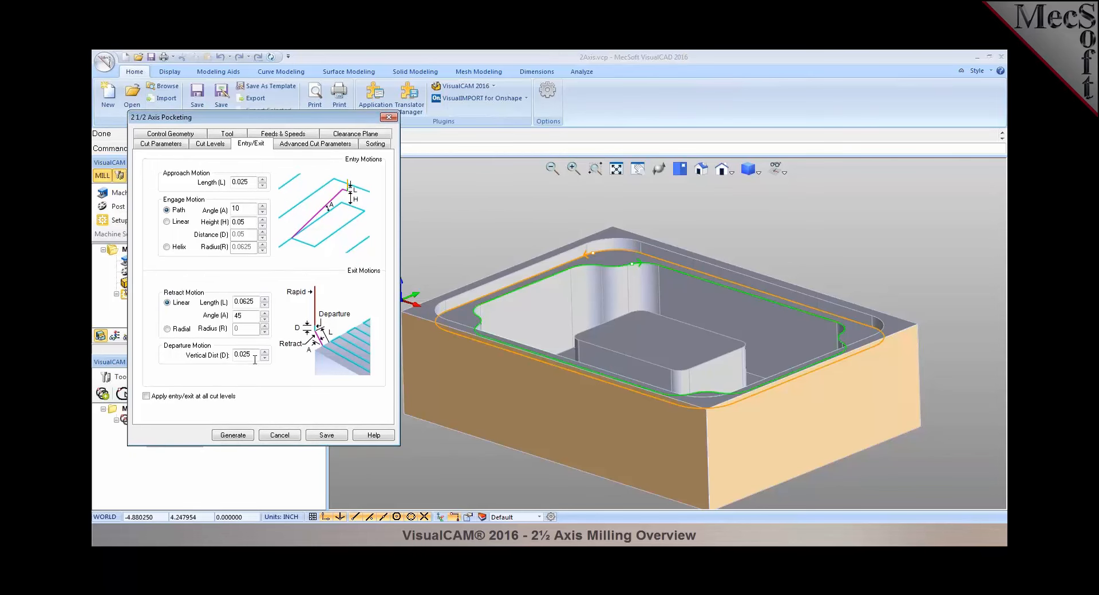
{"action": "left_click", "coordinate": [241, 433]}
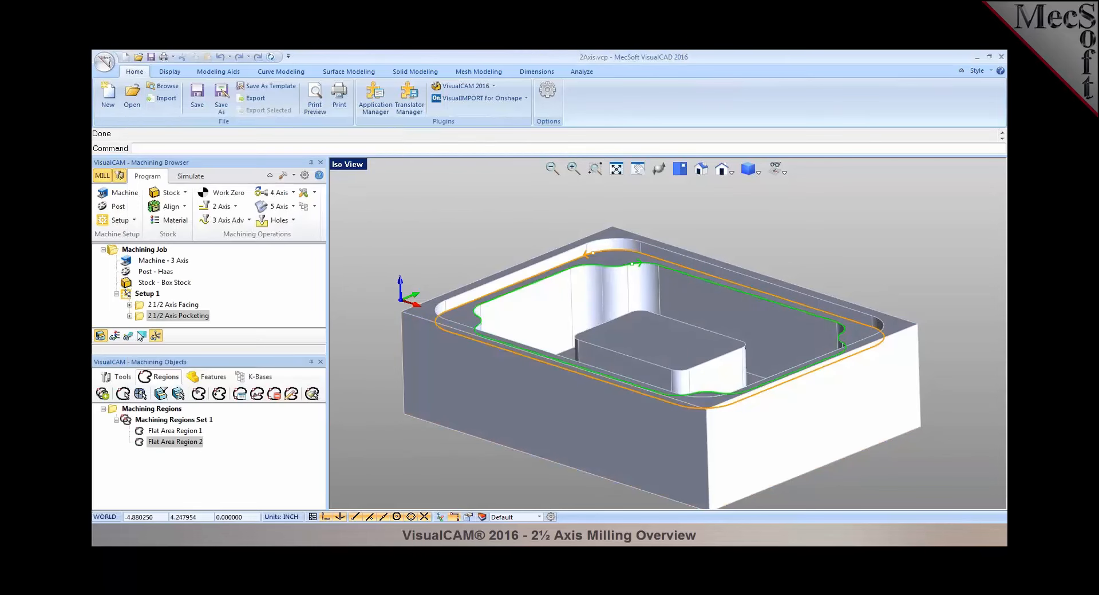
Deselect the machining regions and display the toolpath of the pocketing operation on the part
{"action": "left_click", "coordinate": [141, 409]}
{"action": "left_click", "coordinate": [148, 420]}
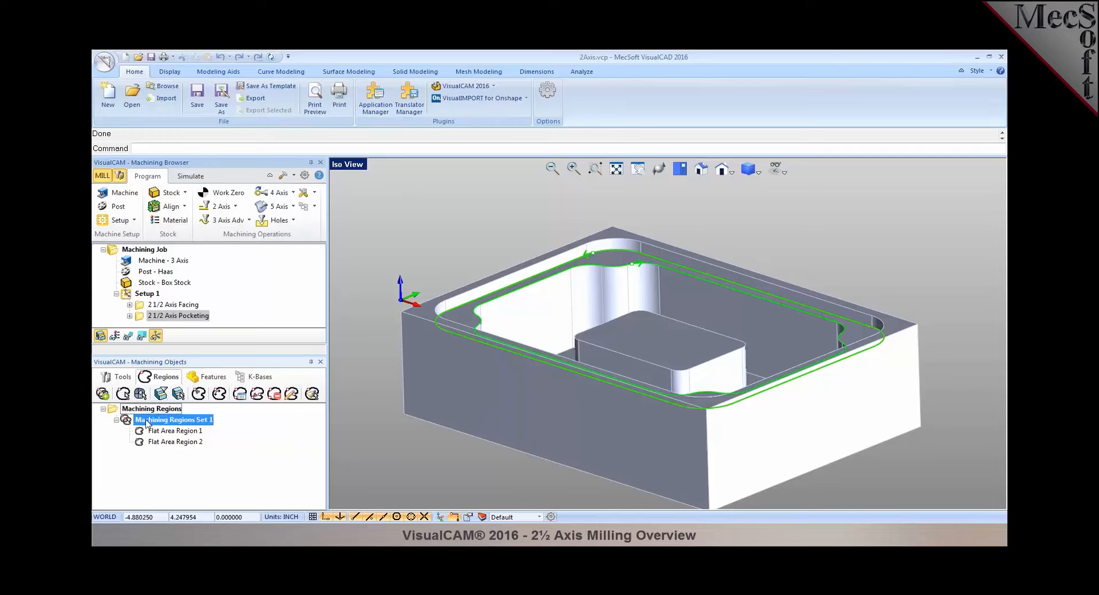
{"action": "left_click", "coordinate": [143, 318]}
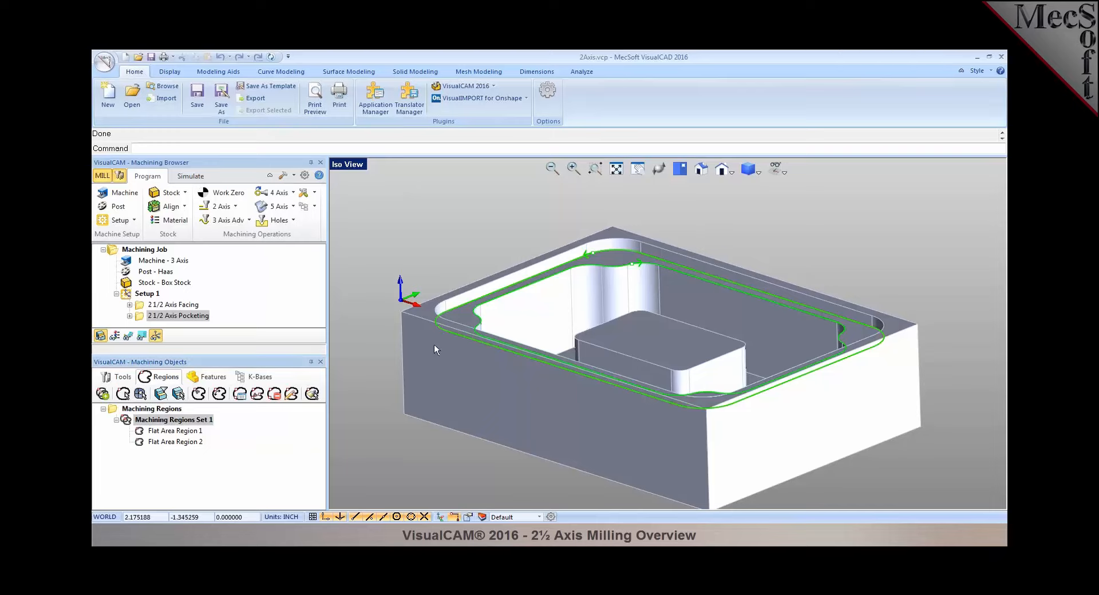
{"action": "left_click", "coordinate": [127, 378]}
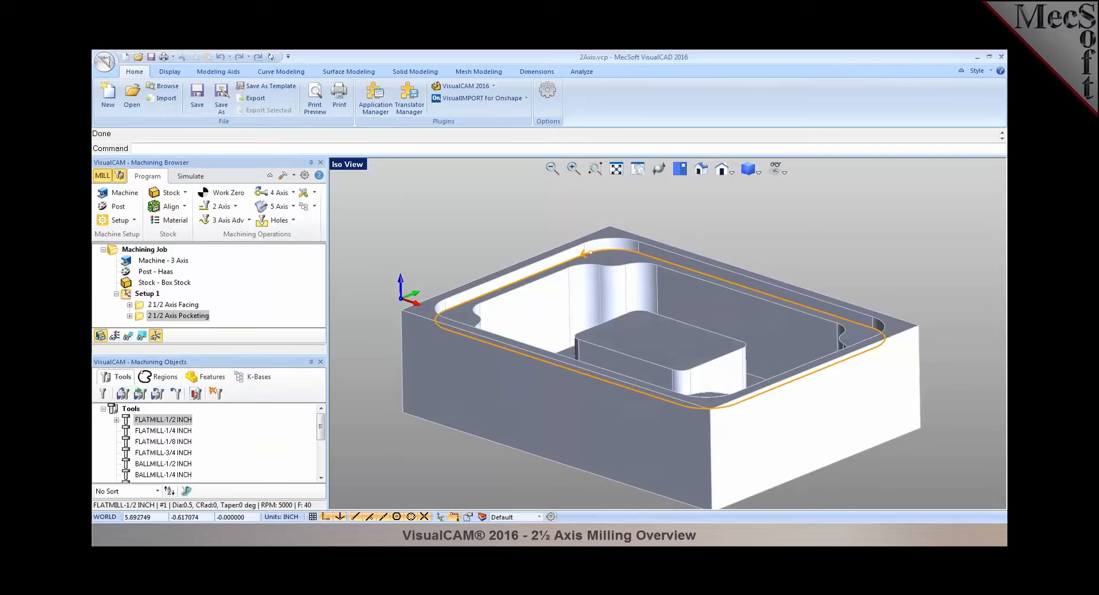
{"action": "left_click", "coordinate": [128, 337]}
{"action": "mouse_move", "coordinate": [732, 349]}
{"action": "middle_mouse_down"}
{"action": "mouse_move", "coordinate": [722, 369]}
{"action": "mouse_move", "coordinate": [721, 352]}
{"action": "mouse_move", "coordinate": [744, 338]}
{"action": "mouse_move", "coordinate": [737, 344]}
{"action": "middle_mouse_up"}
Simulate the pocketing operation, raising the simulation speed to about the middle of its range
{"action": "left_click", "coordinate": [185, 178]}
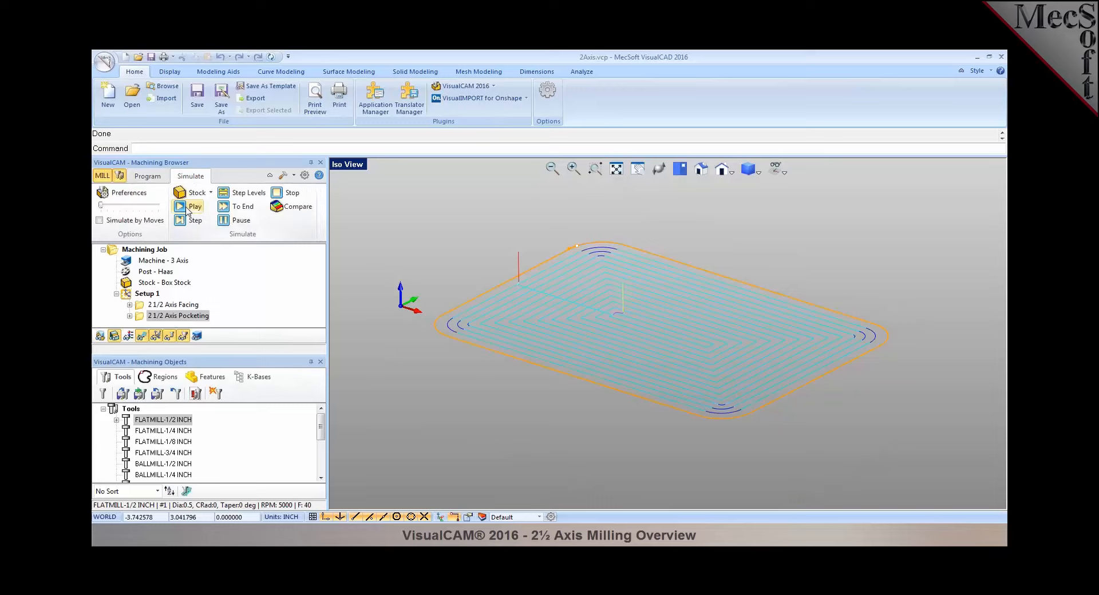
{"action": "left_click", "coordinate": [189, 207]}
{"action": "left_click_drag", "start_coordinate": [102, 207], "coordinate": [125, 211]}
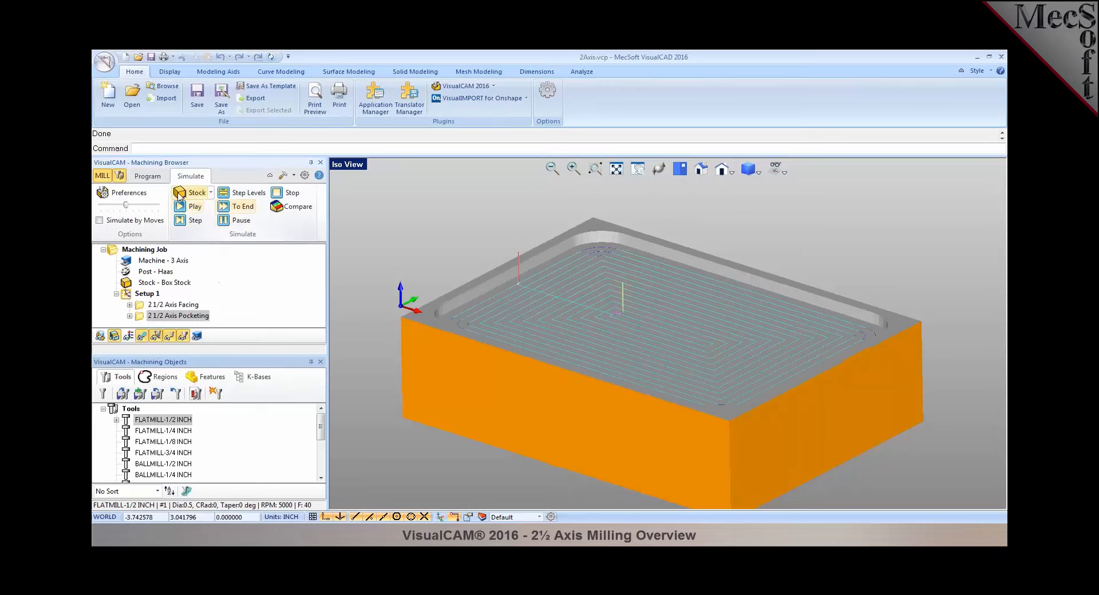
Return to programming and duplicate the 2½ Axis Pocketing operation directly below the original in Setup 1
{"action": "left_click", "coordinate": [152, 176]}
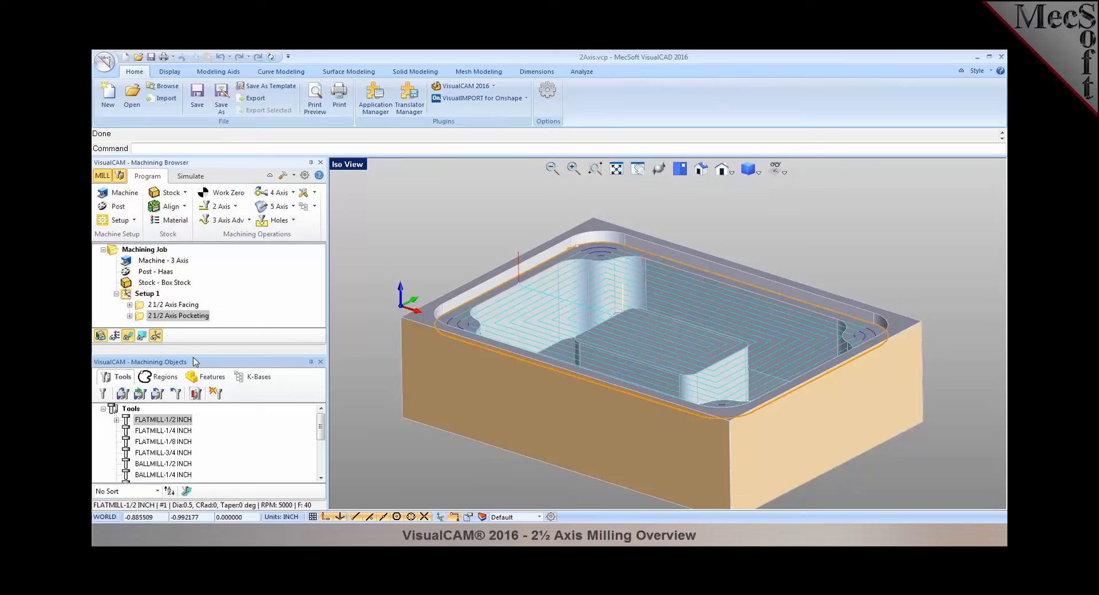
{"action": "left_click_drag", "start_coordinate": [194, 356], "coordinate": [195, 387]}
{"action": "middle_click_drag", "start_coordinate": [675, 354], "coordinate": [675, 406]}
{"action": "left_click", "coordinate": [139, 318]}
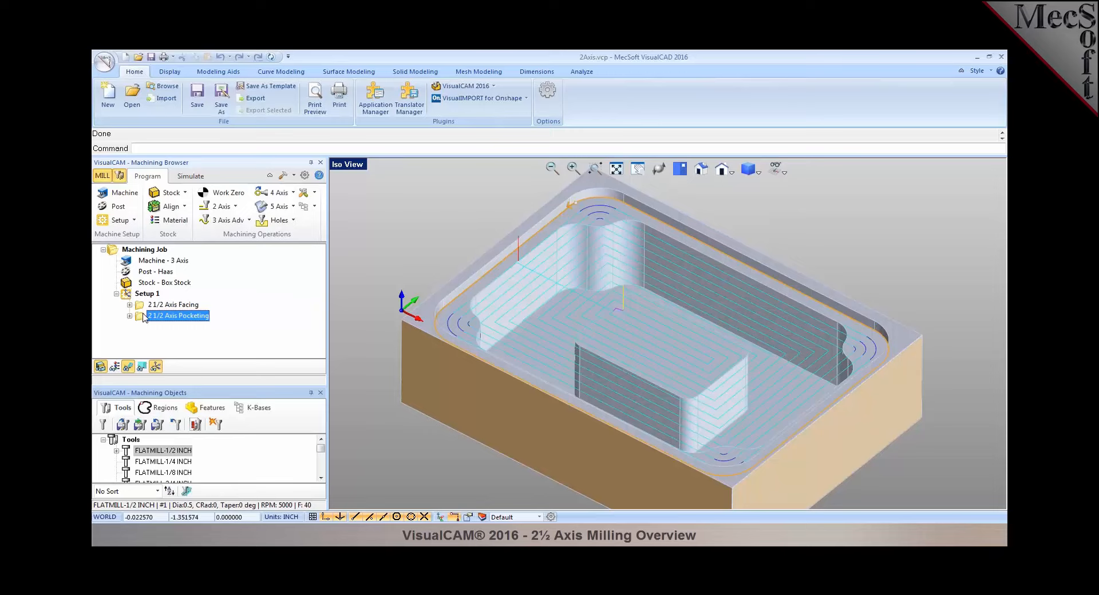
{"action": "right_click", "coordinate": [145, 318]}
{"action": "left_click", "coordinate": [189, 459]}
{"action": "right_click", "coordinate": [154, 319]}
{"action": "left_click", "coordinate": [195, 273]}
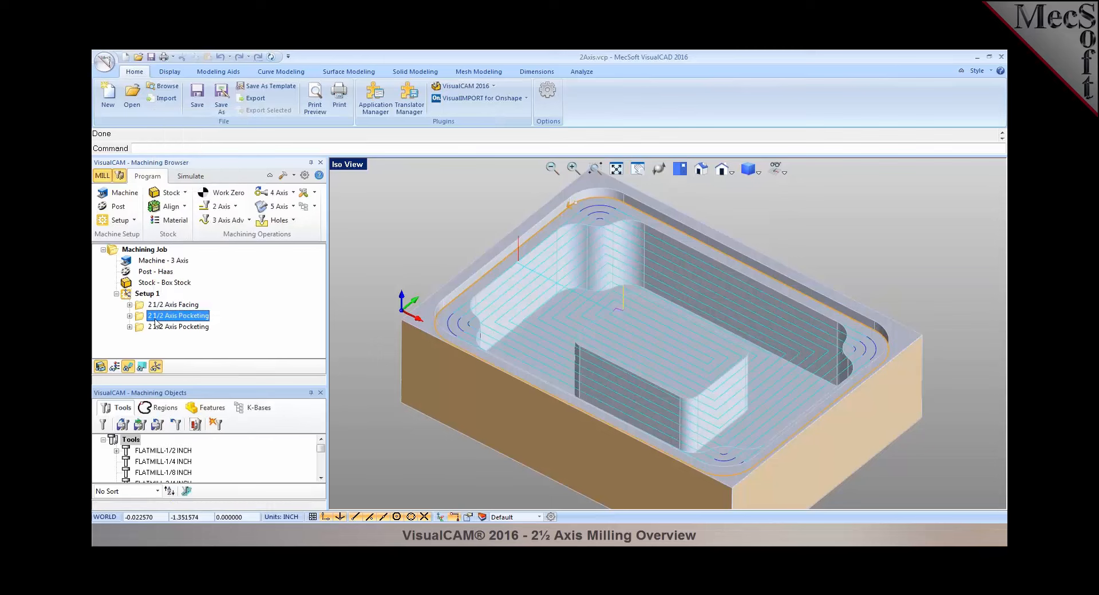
Edit the copied pocketing operation, replacing its part region with the predefined Flat Area Region 2
{"action": "double_click", "coordinate": [153, 325]}
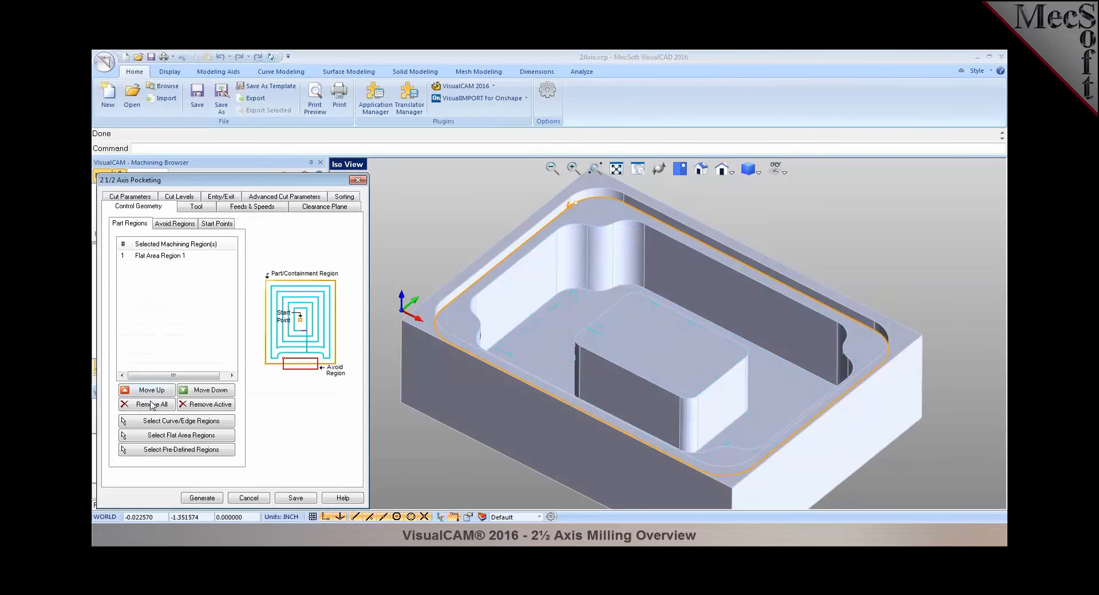
{"action": "left_click", "coordinate": [151, 404]}
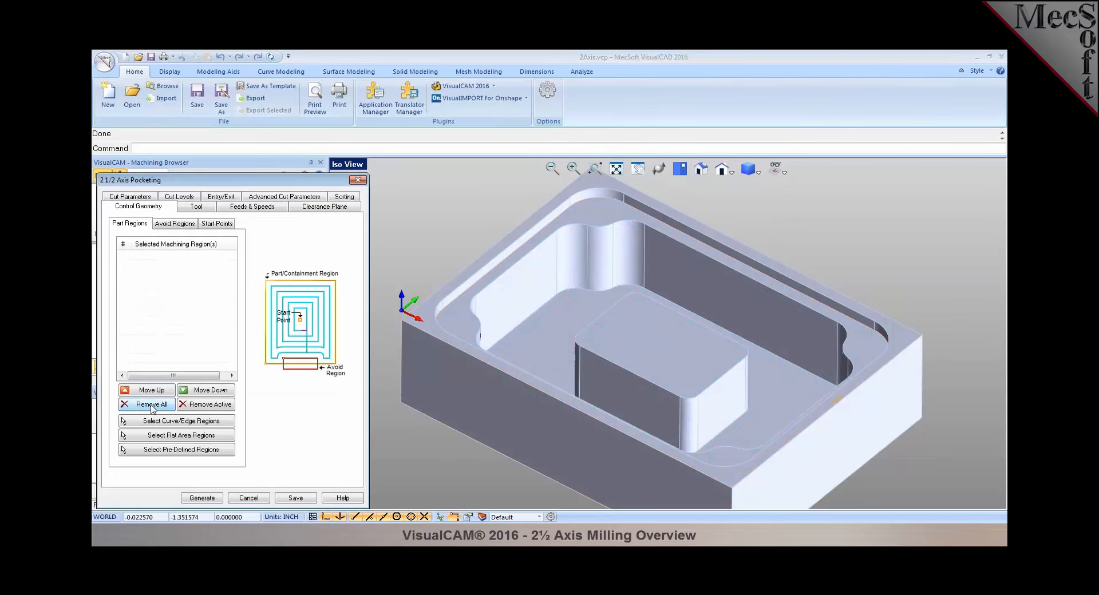
{"action": "left_click", "coordinate": [161, 449]}
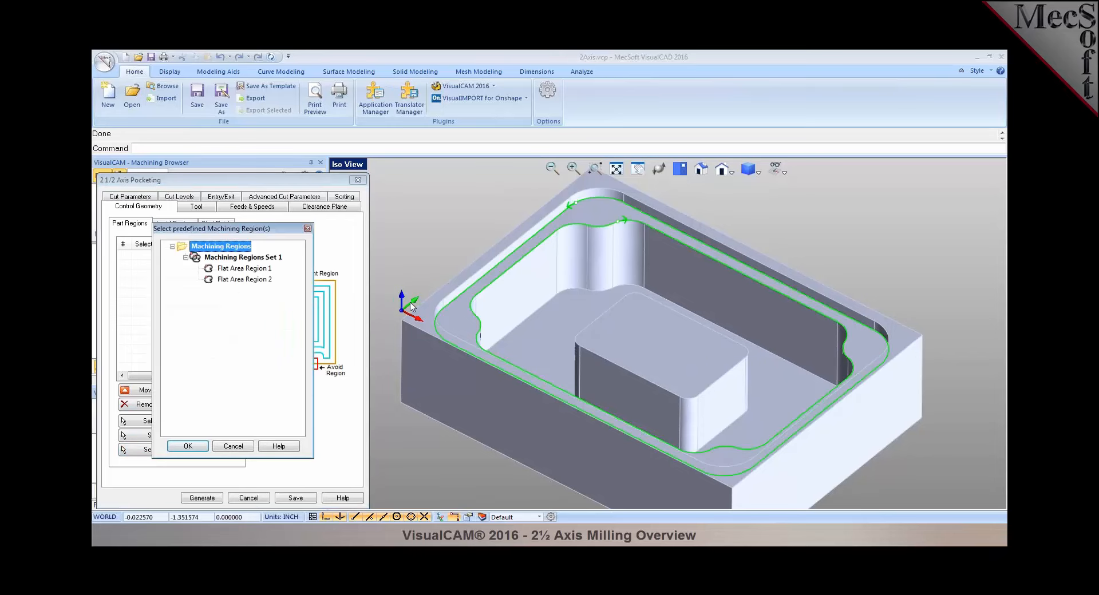
{"action": "left_click", "coordinate": [234, 280]}
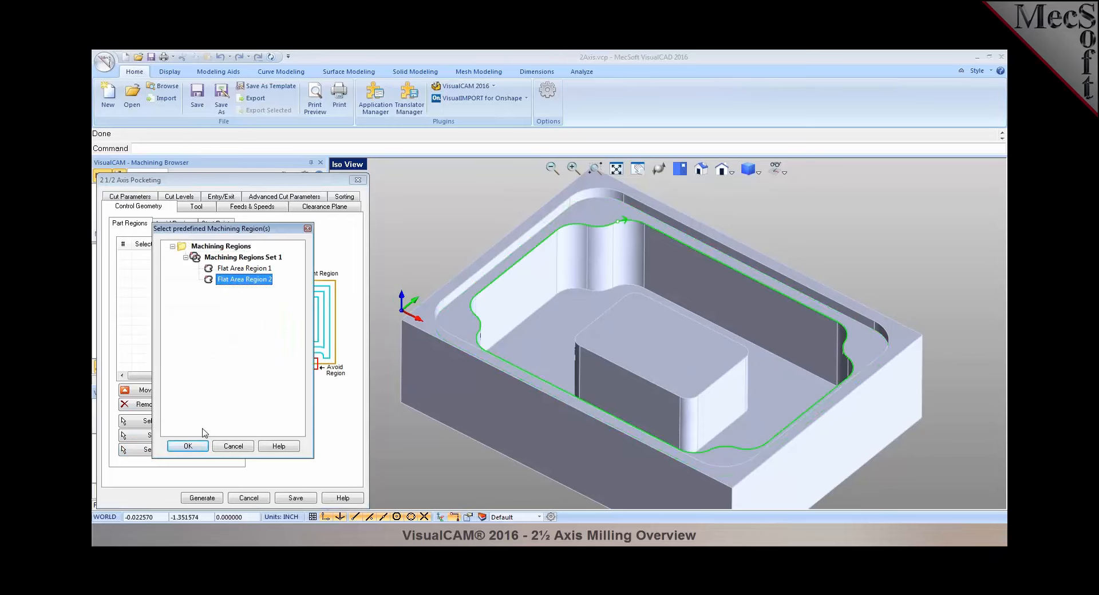
{"action": "left_click", "coordinate": [188, 446]}
{"action": "left_click", "coordinate": [191, 262]}
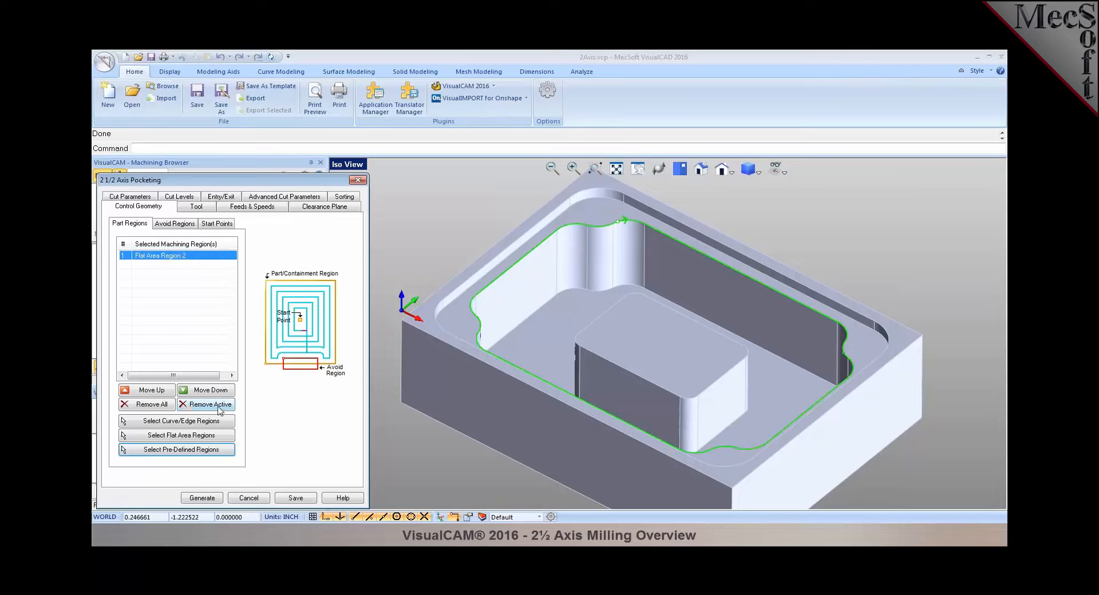
Add the flat top face of the central island as a second part region of the copied pocketing operation
{"action": "left_click", "coordinate": [211, 435]}
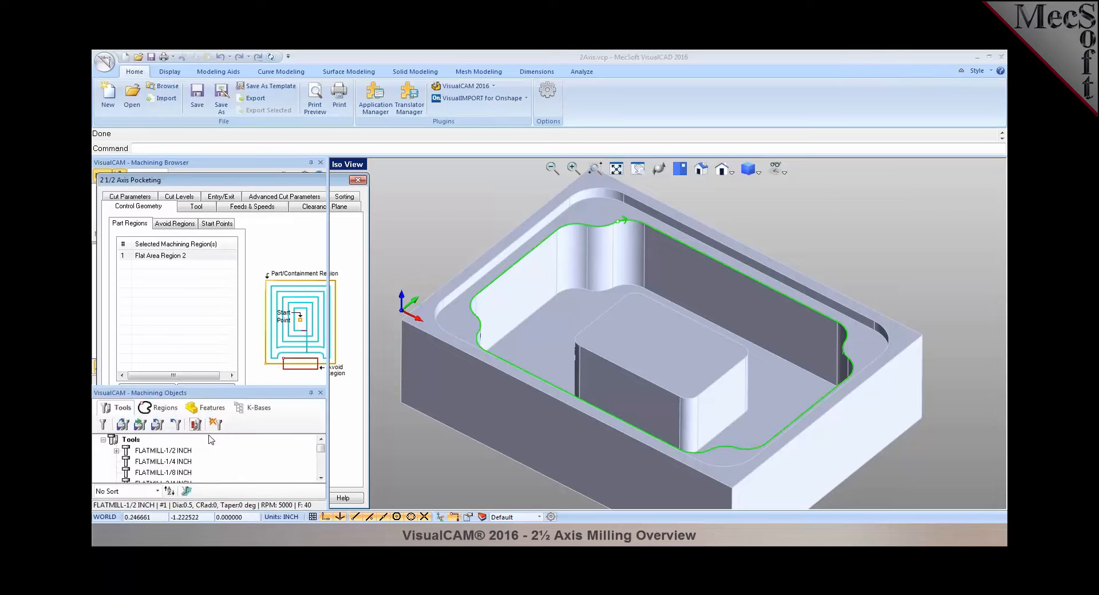
{"action": "left_click", "coordinate": [636, 359]}
{"action": "right_click", "coordinate": [636, 359]}
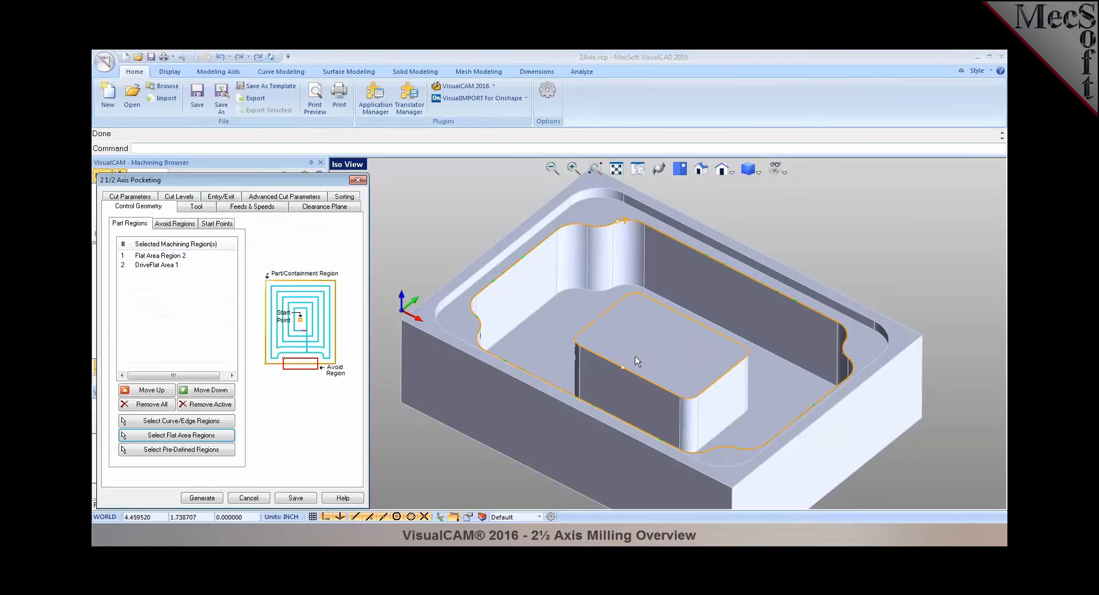
{"action": "left_click", "coordinate": [139, 255]}
{"action": "left_click", "coordinate": [143, 266]}
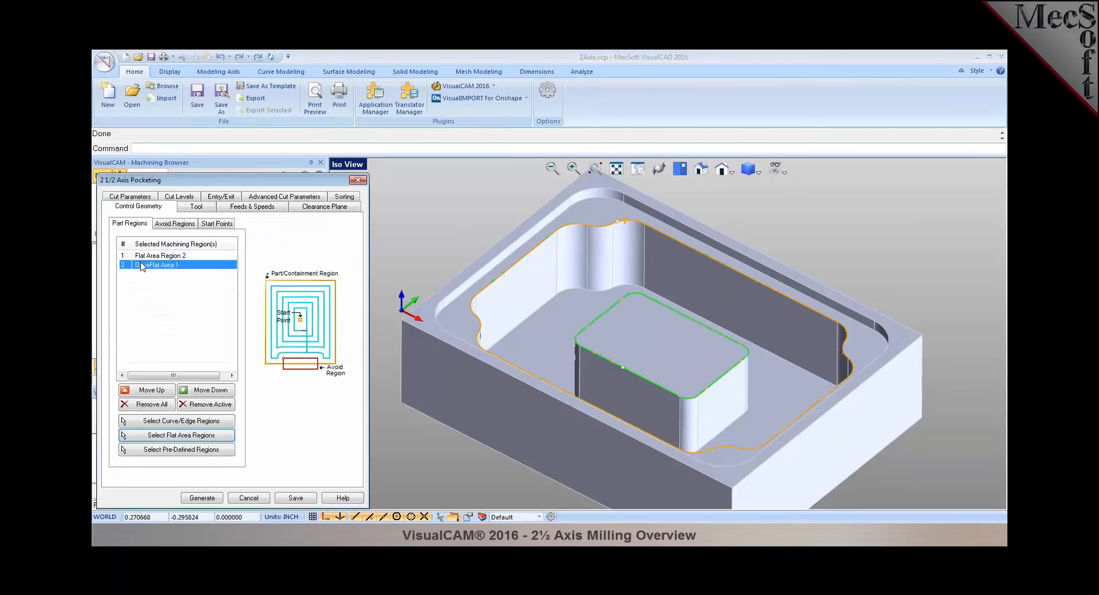
Check the copied operation's tool, feeds and clearance plane, and set the pocketing stock to 0.025
{"action": "left_click", "coordinate": [192, 207]}
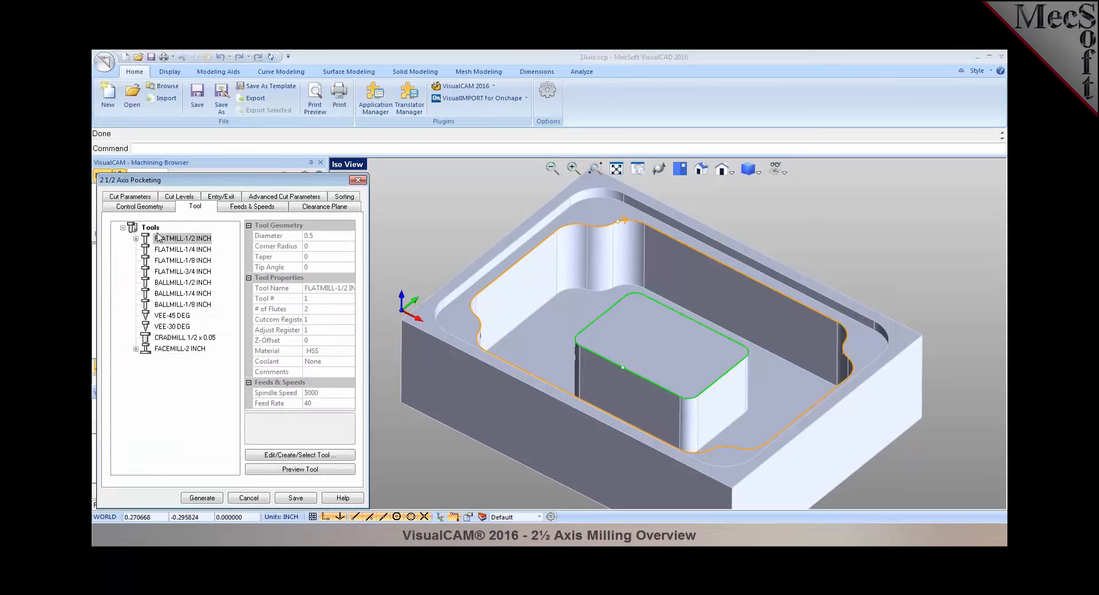
{"action": "left_click", "coordinate": [244, 209]}
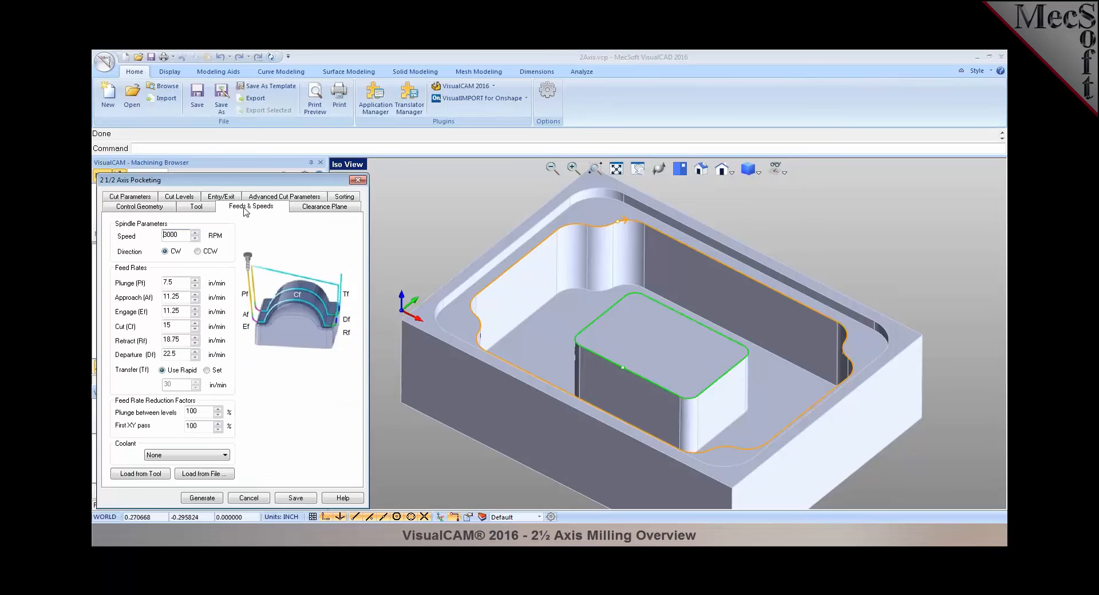
{"action": "left_click", "coordinate": [311, 209]}
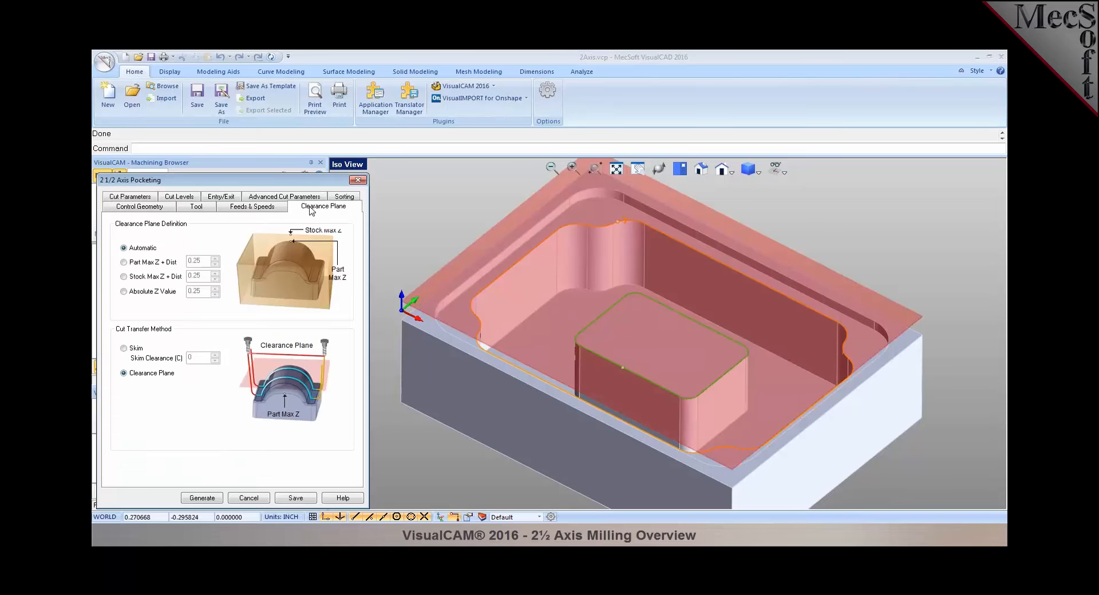
{"action": "left_click", "coordinate": [141, 198]}
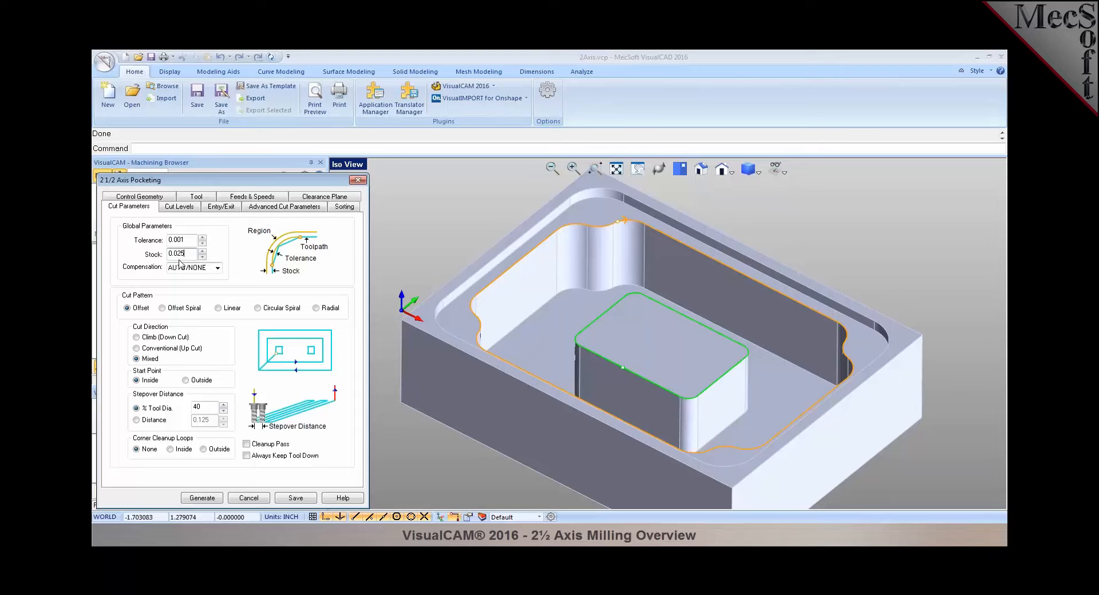
Set the cut geometry at top with a 1.75 total cut depth picked between the pocket wall's upper and lower points, and generate the toolpath
{"action": "left_click", "coordinate": [175, 208]}
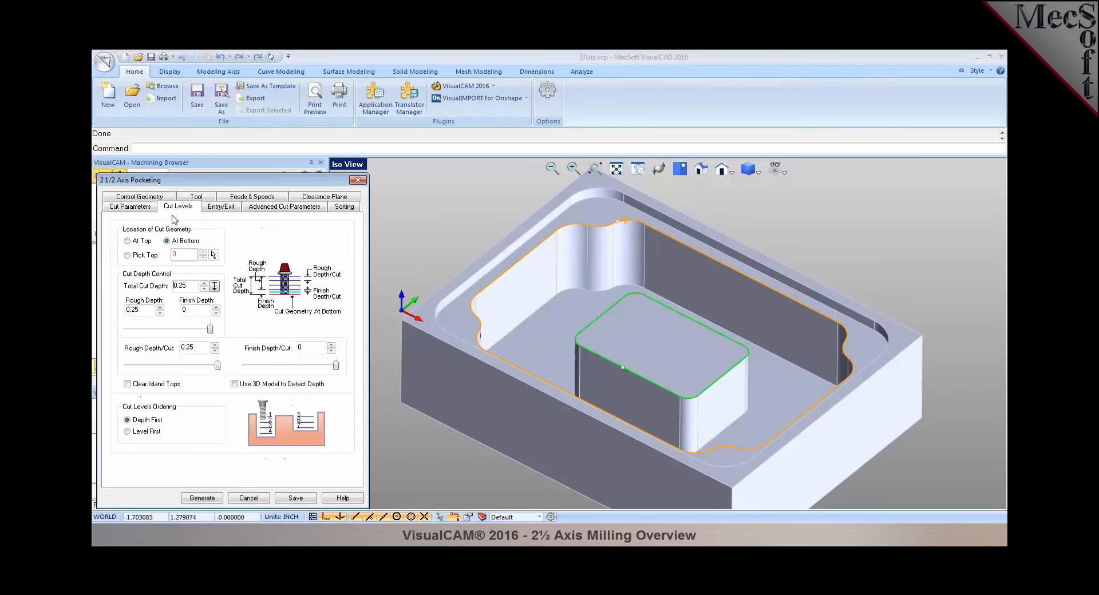
{"action": "left_click", "coordinate": [135, 243]}
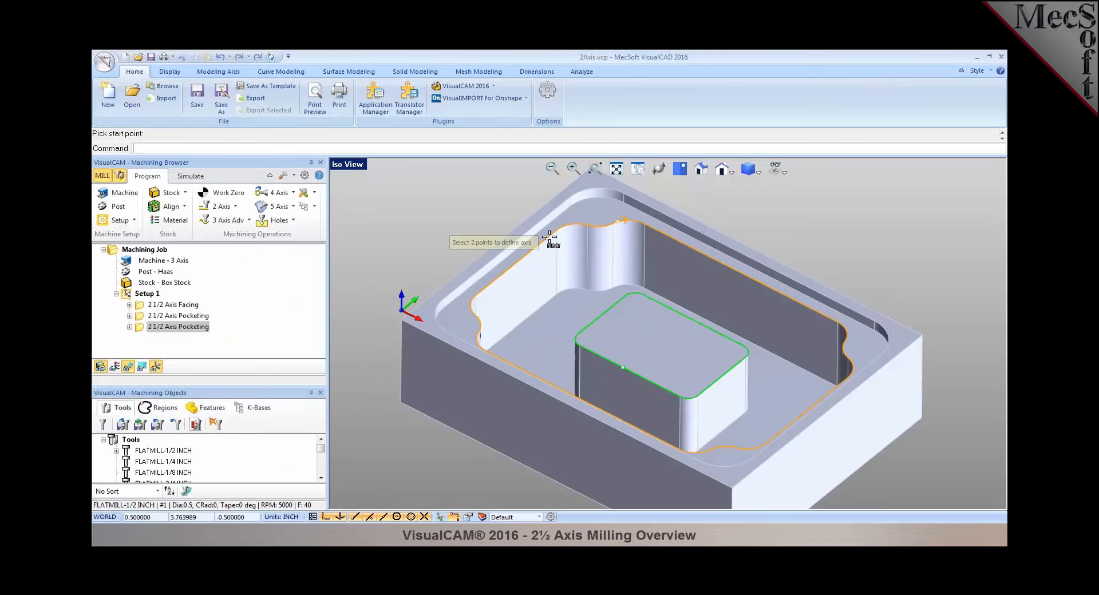
{"action": "left_click", "coordinate": [574, 223]}
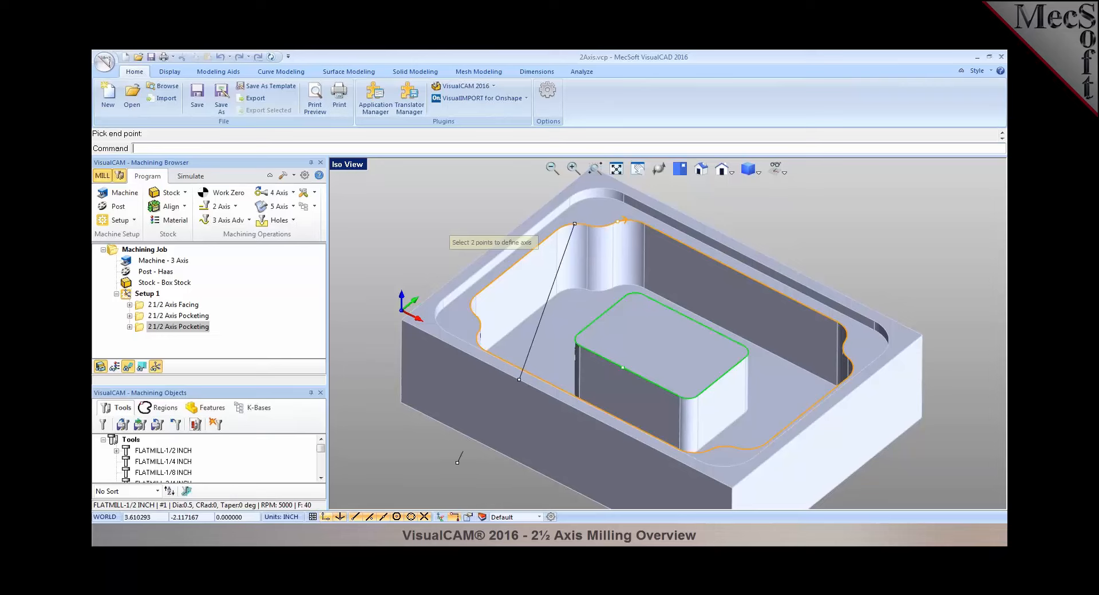
{"action": "left_click", "coordinate": [627, 283]}
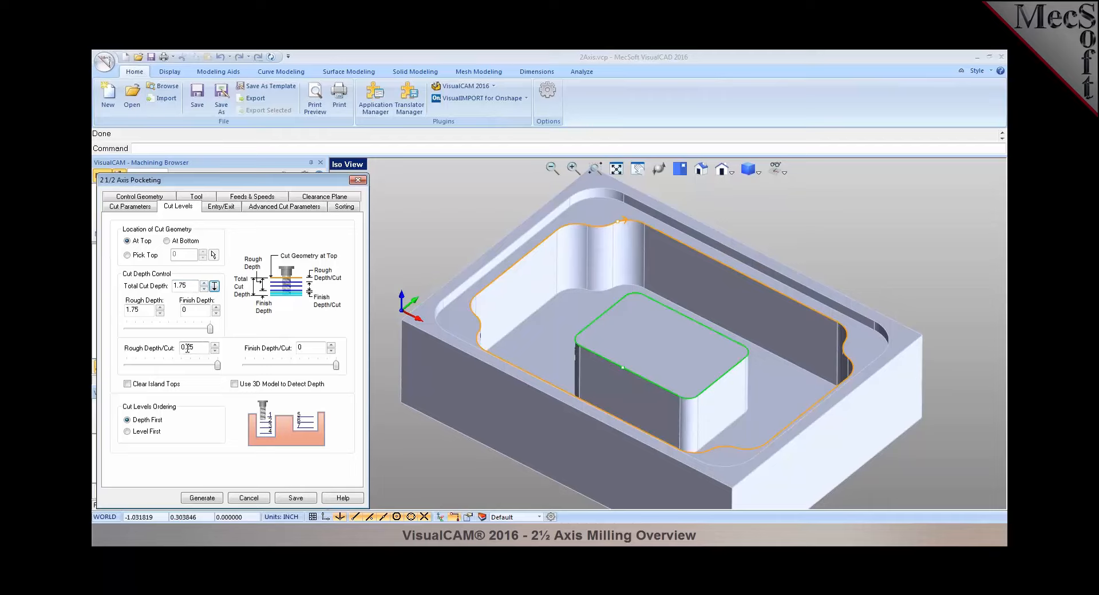
{"action": "left_click", "coordinate": [211, 500]}
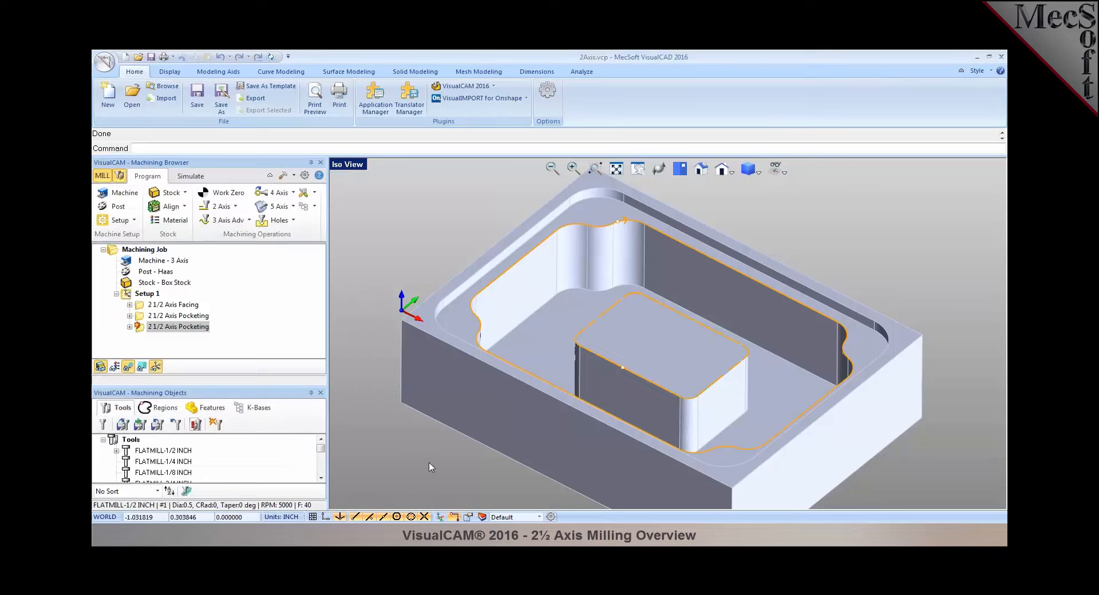
{"action": "middle_click_drag", "start_coordinate": [733, 375], "coordinate": [730, 377]}
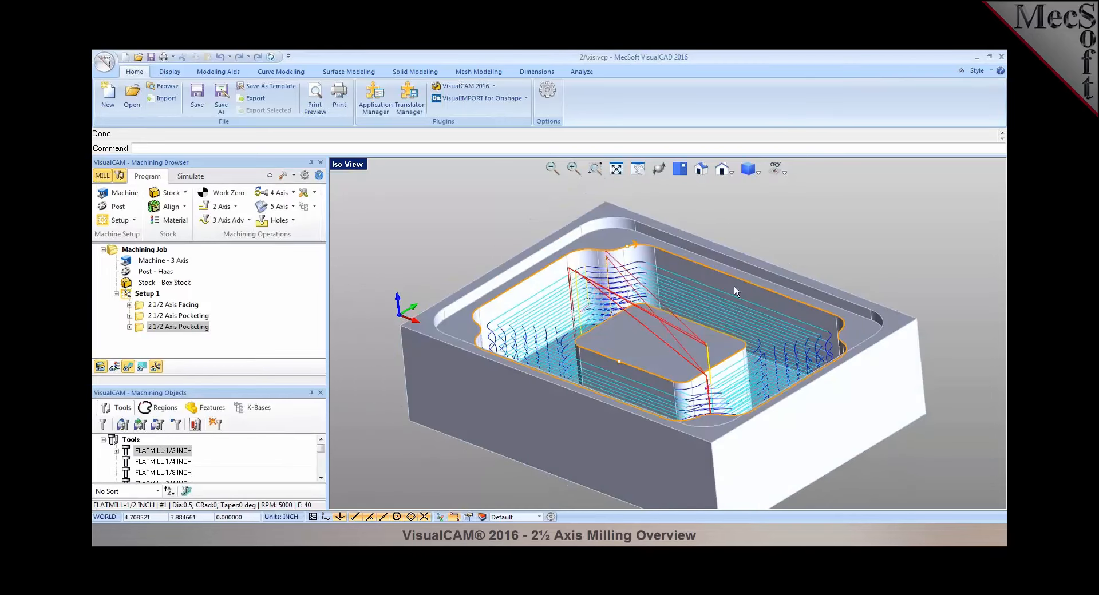
{"action": "middle_click_drag", "start_coordinate": [675, 327], "coordinate": [615, 336]}
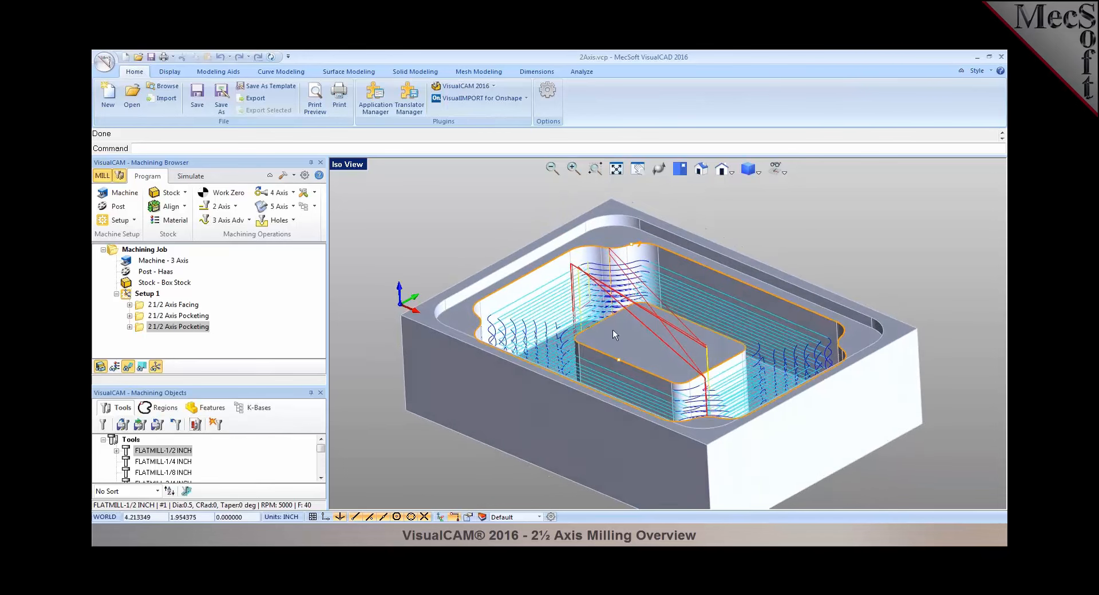
Edit the second pocketing operation to clear island tops and regenerate its toolpath
{"action": "double_click", "coordinate": [141, 333]}
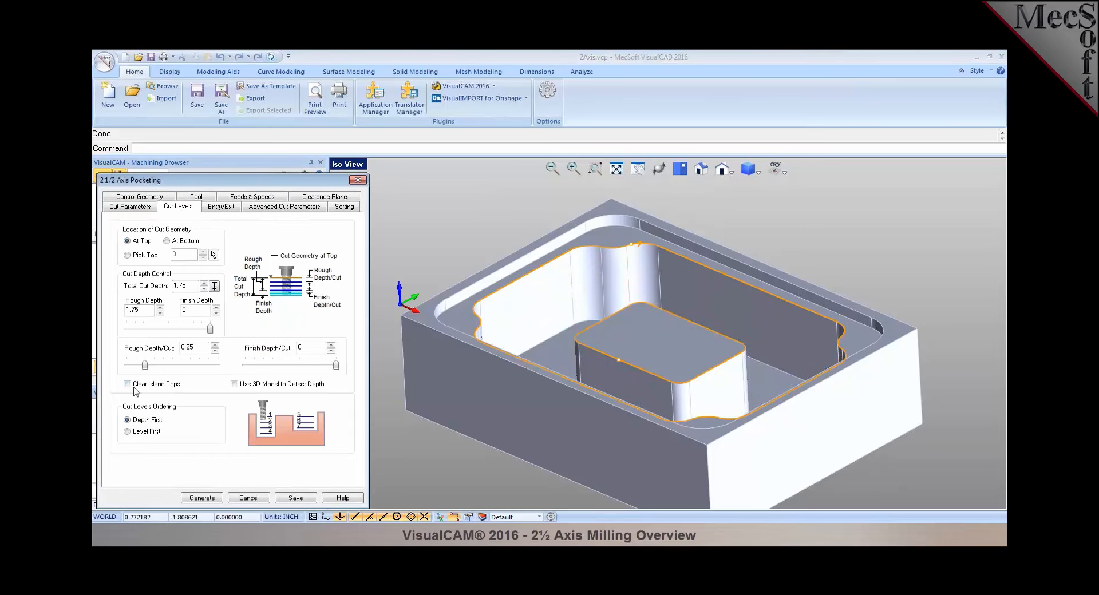
{"action": "left_click", "coordinate": [136, 387]}
{"action": "left_click", "coordinate": [202, 499]}
{"action": "middle_click_drag", "start_coordinate": [655, 342], "coordinate": [661, 280]}
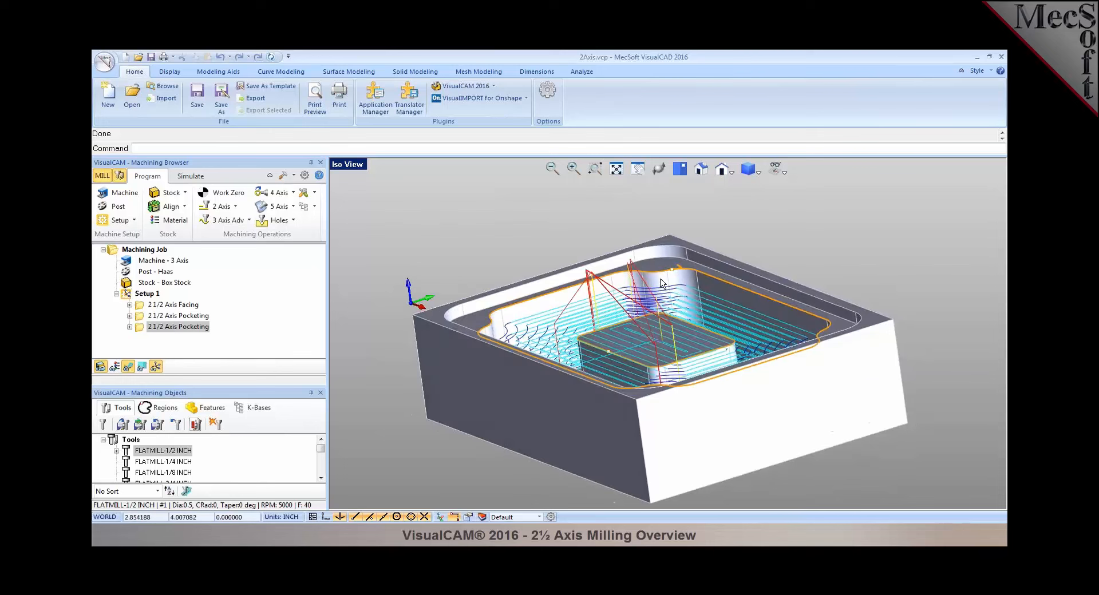
{"action": "middle_click_drag", "start_coordinate": [648, 343], "coordinate": [648, 332]}
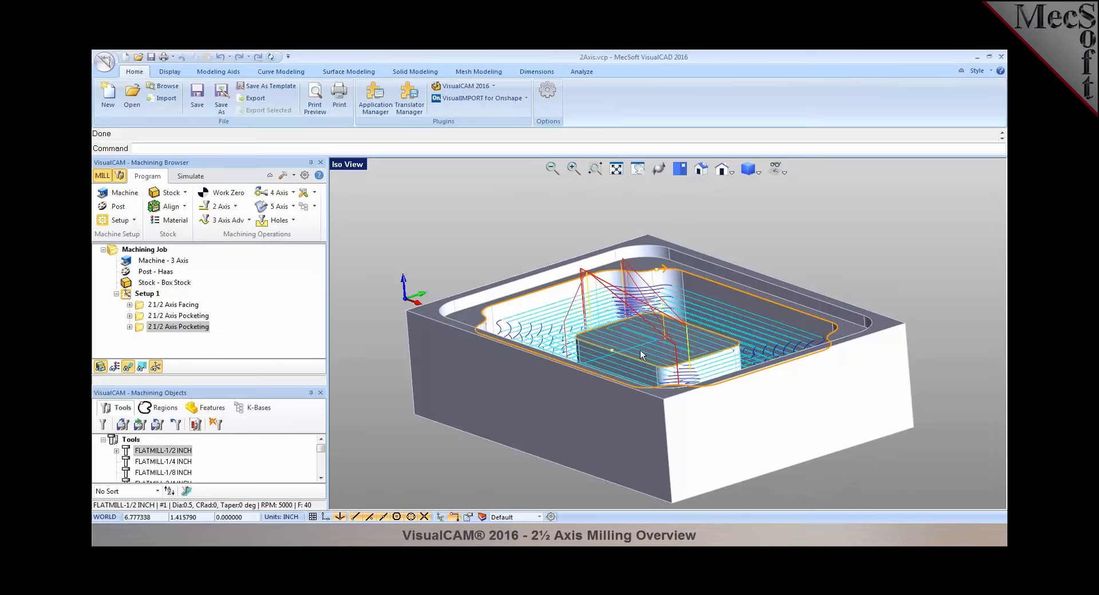
Simulate the second pocketing operation at a higher simulation speed, run it to the end and inspect the cut stock
{"action": "left_click", "coordinate": [191, 177]}
{"action": "left_click", "coordinate": [189, 206]}
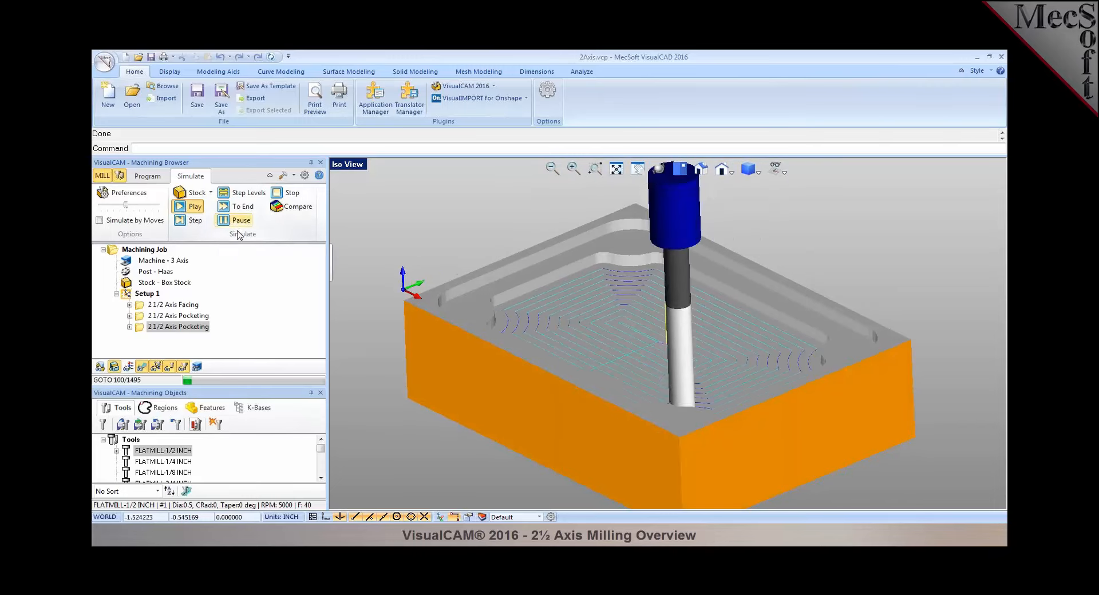
{"action": "left_click_drag", "start_coordinate": [125, 205], "coordinate": [145, 206]}
{"action": "left_click", "coordinate": [236, 207]}
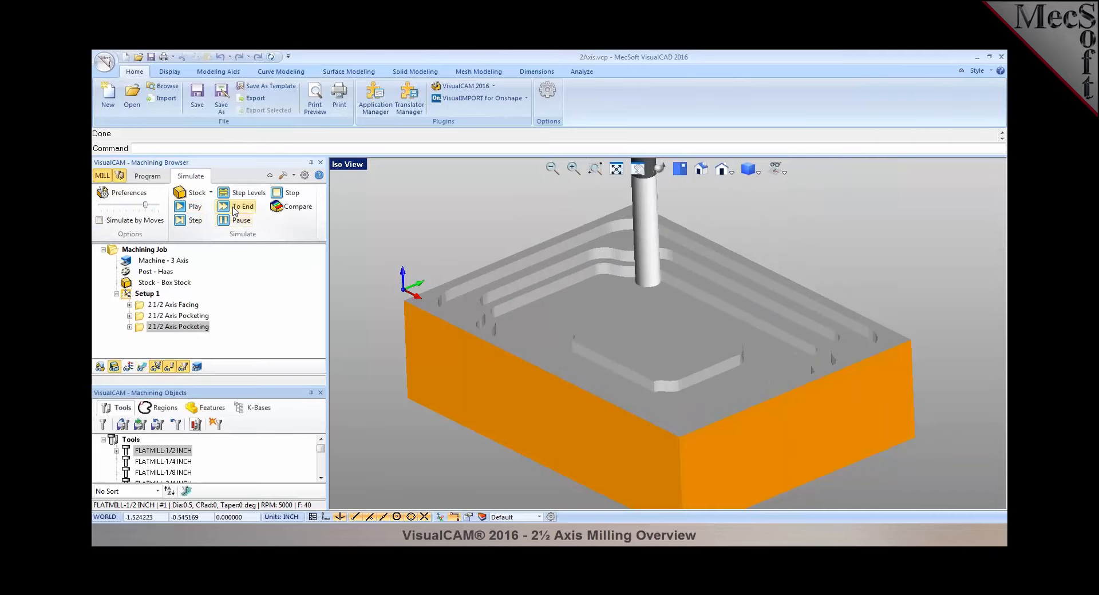
{"action": "middle_click_drag", "start_coordinate": [584, 327], "coordinate": [615, 335]}
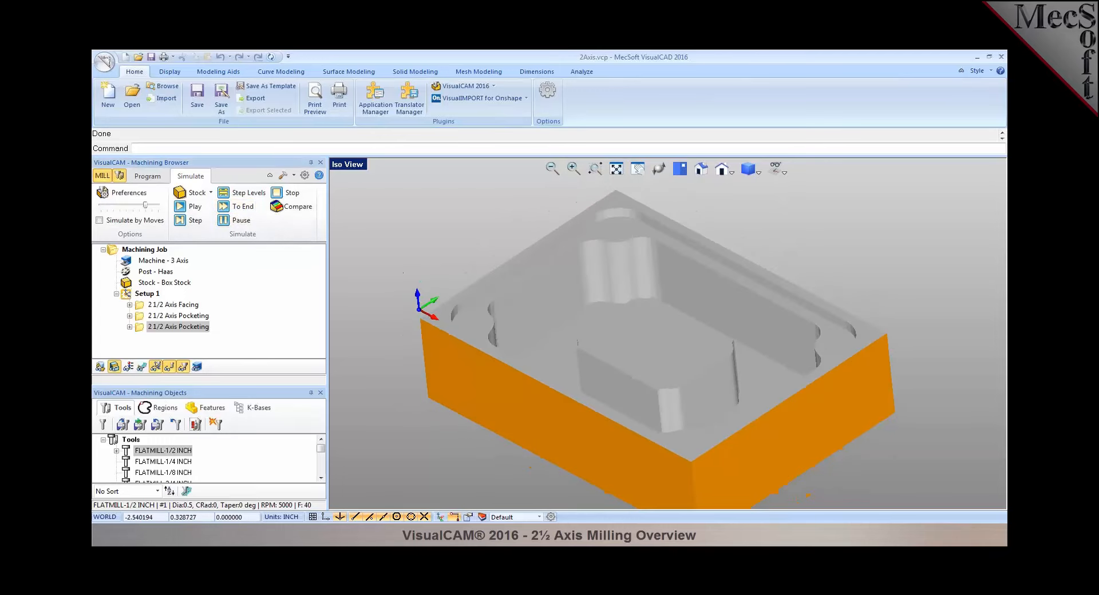
Return to programming and create a 2½ Axis Profiling operation using the flat pocket floor around the island as part region
{"action": "left_click", "coordinate": [148, 178]}
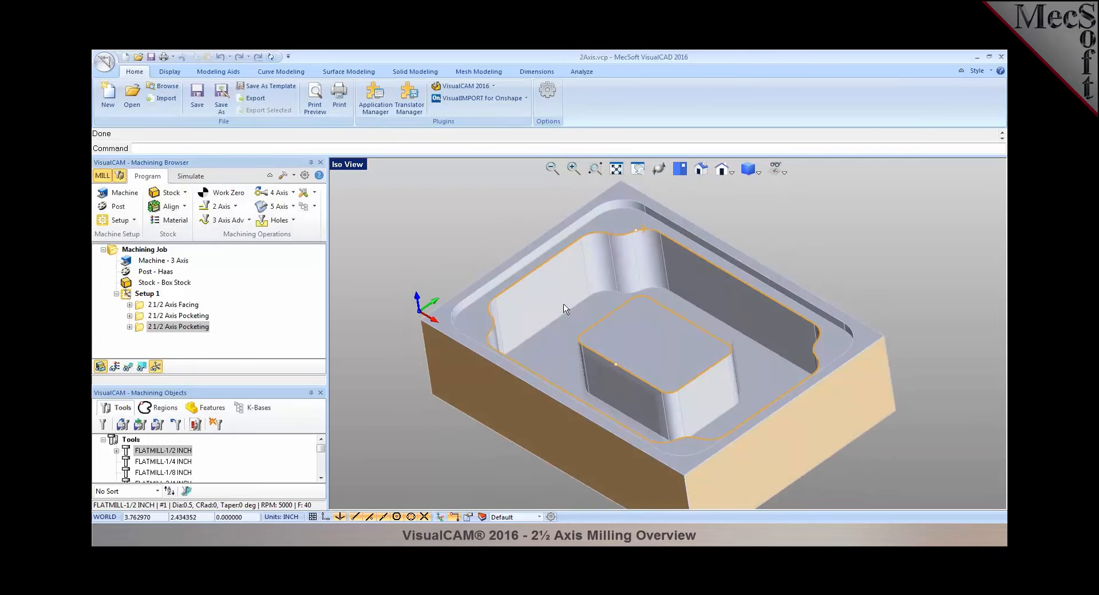
{"action": "left_click", "coordinate": [233, 208]}
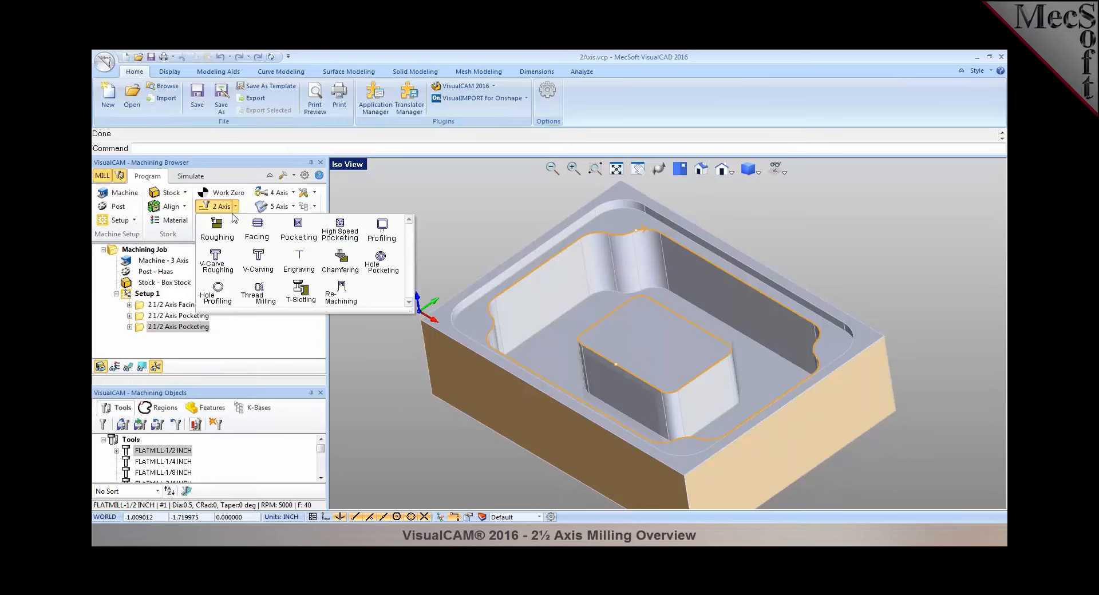
{"action": "left_click", "coordinate": [381, 227]}
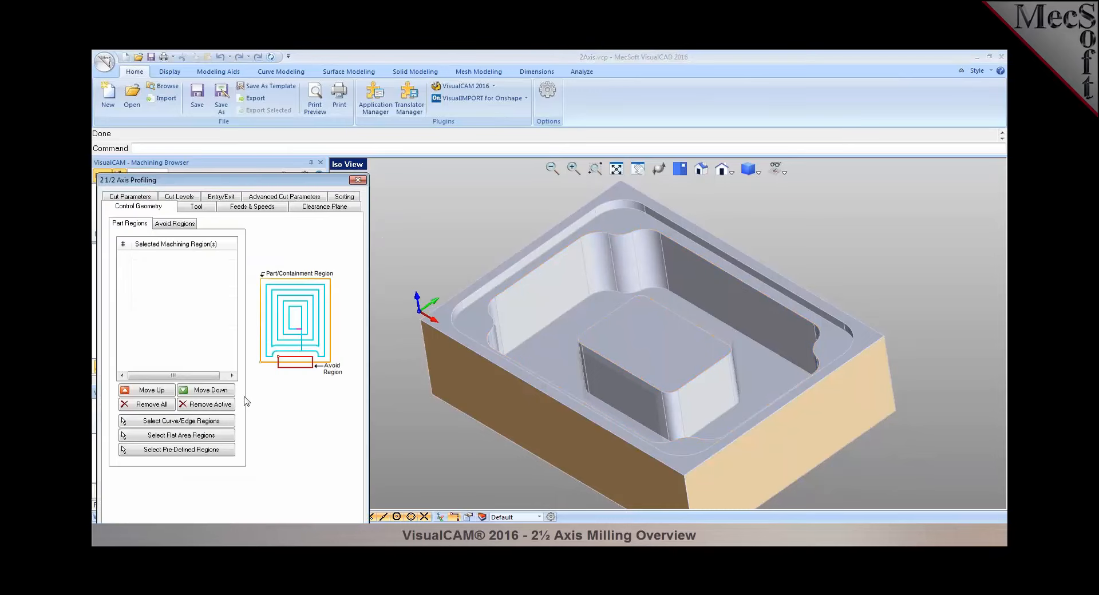
{"action": "left_click", "coordinate": [189, 436]}
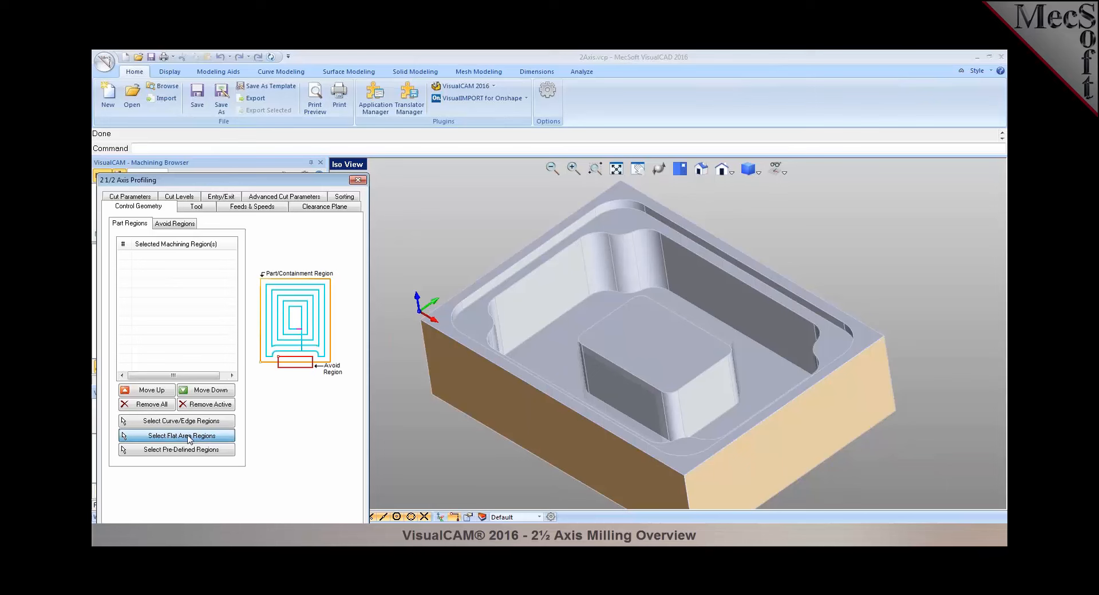
{"action": "left_click", "coordinate": [551, 349]}
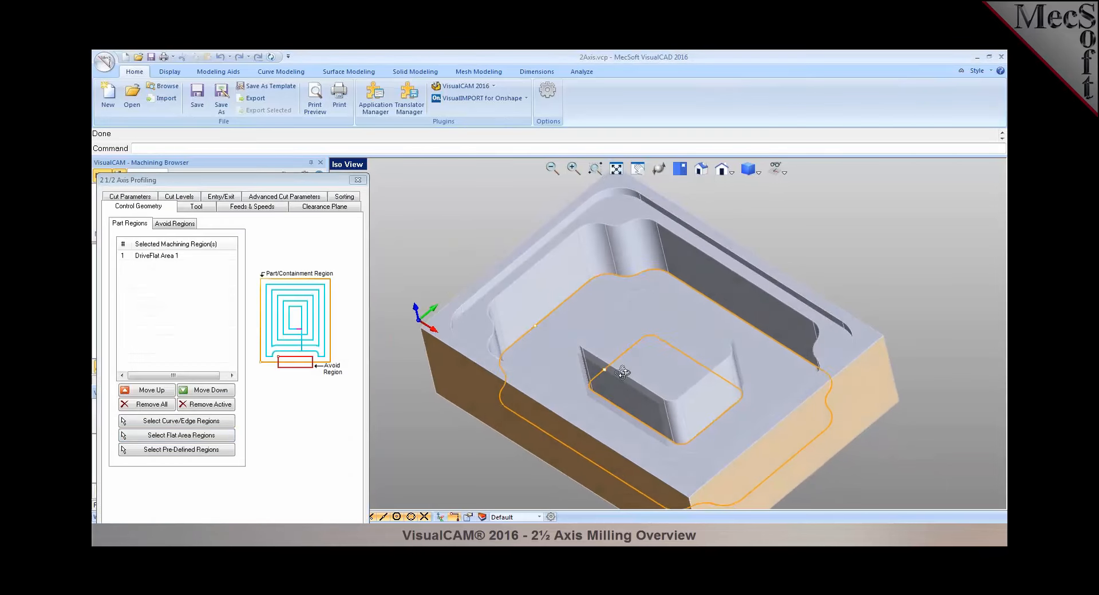
Check the profiling operation's tool, feeds and clearance plane, and have the cut start side determined using the 3D model
{"action": "left_click", "coordinate": [195, 206]}
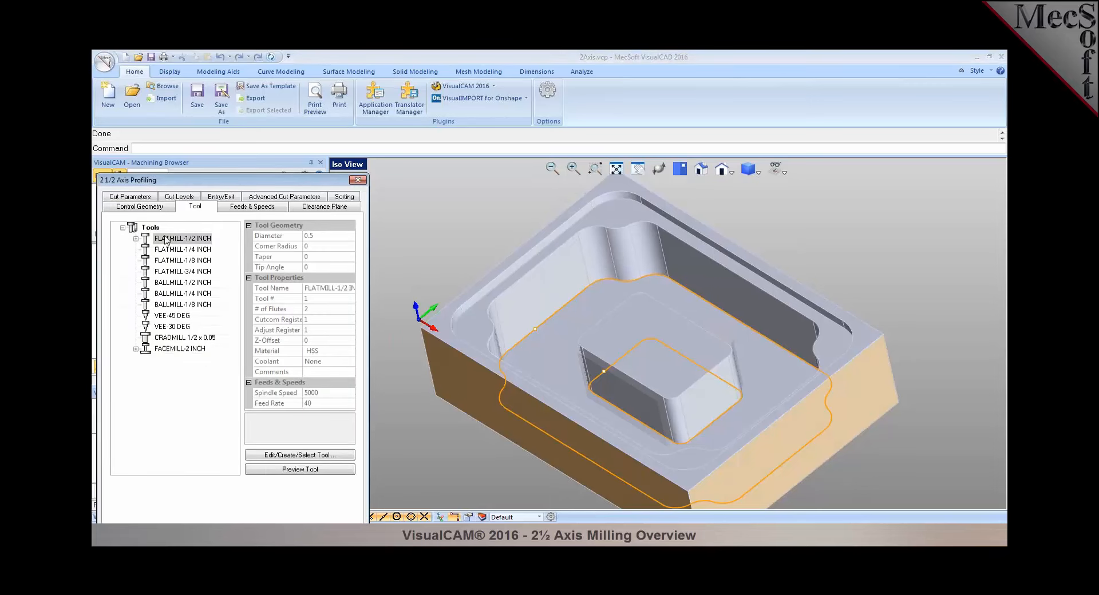
{"action": "left_click", "coordinate": [239, 209]}
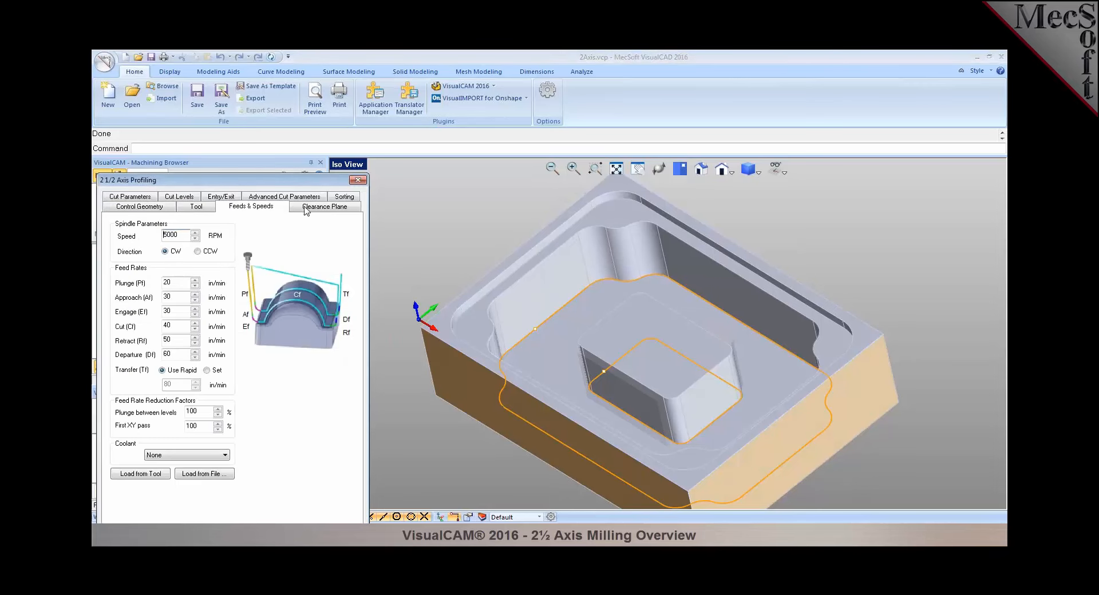
{"action": "left_click", "coordinate": [310, 209]}
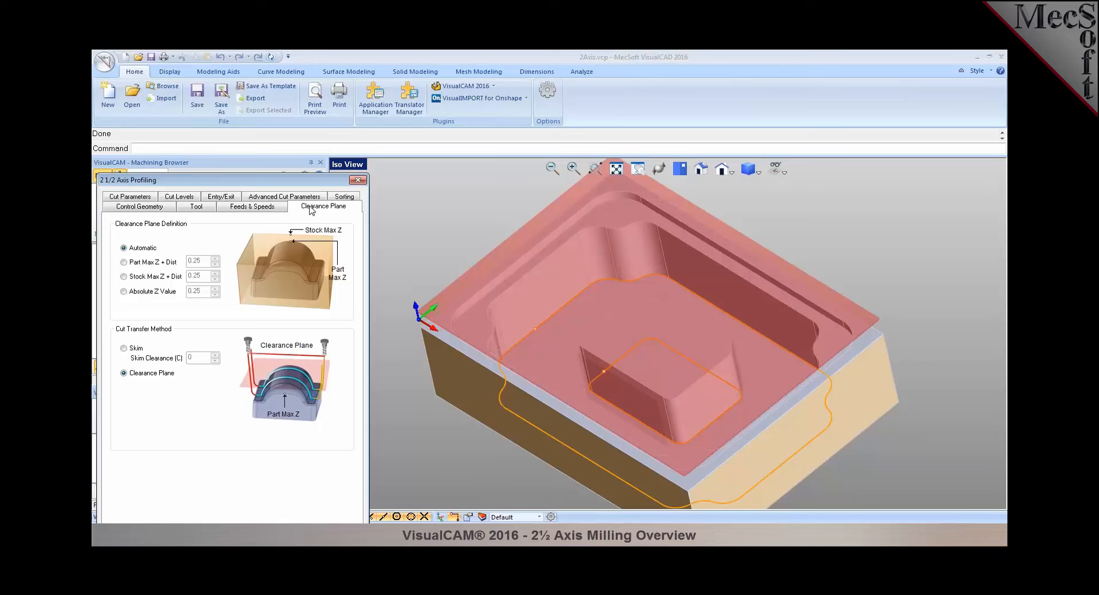
{"action": "left_click", "coordinate": [144, 197]}
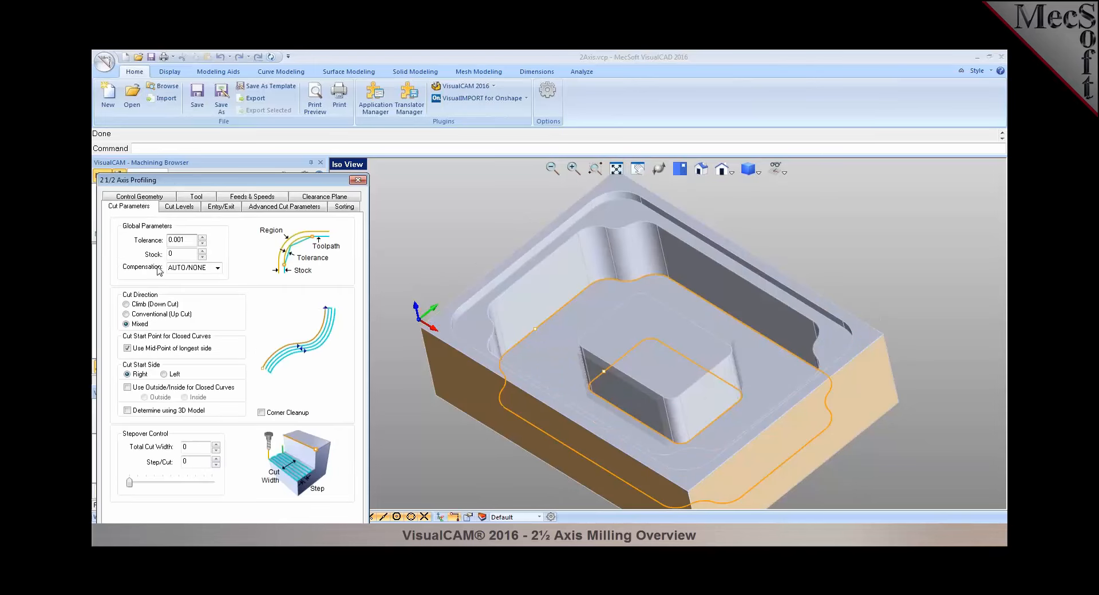
{"action": "left_click", "coordinate": [155, 411]}
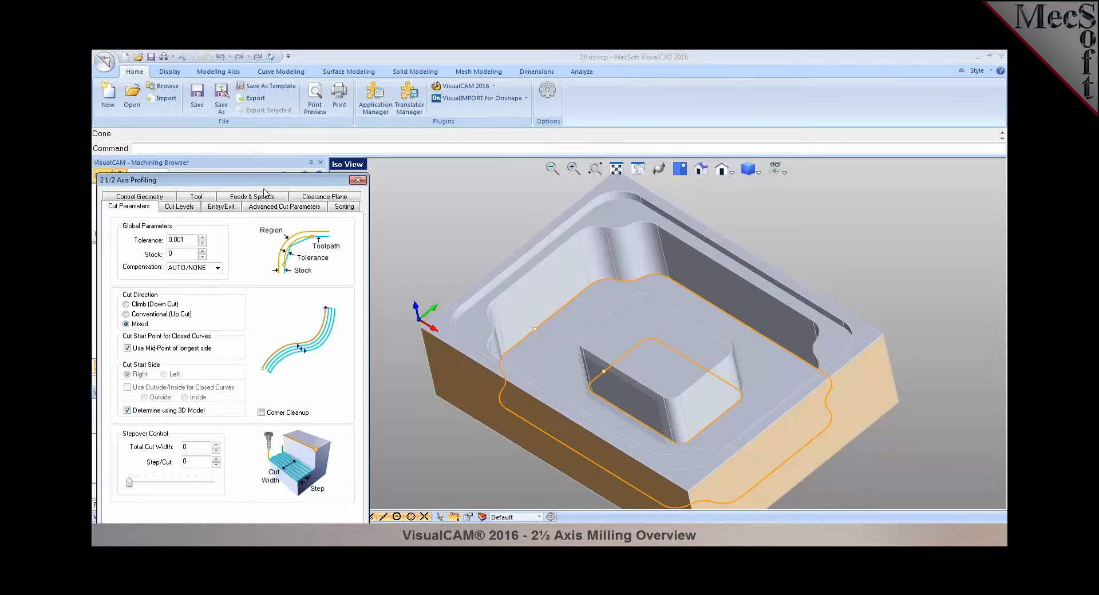
{"action": "left_click_drag", "start_coordinate": [265, 183], "coordinate": [279, 157]}
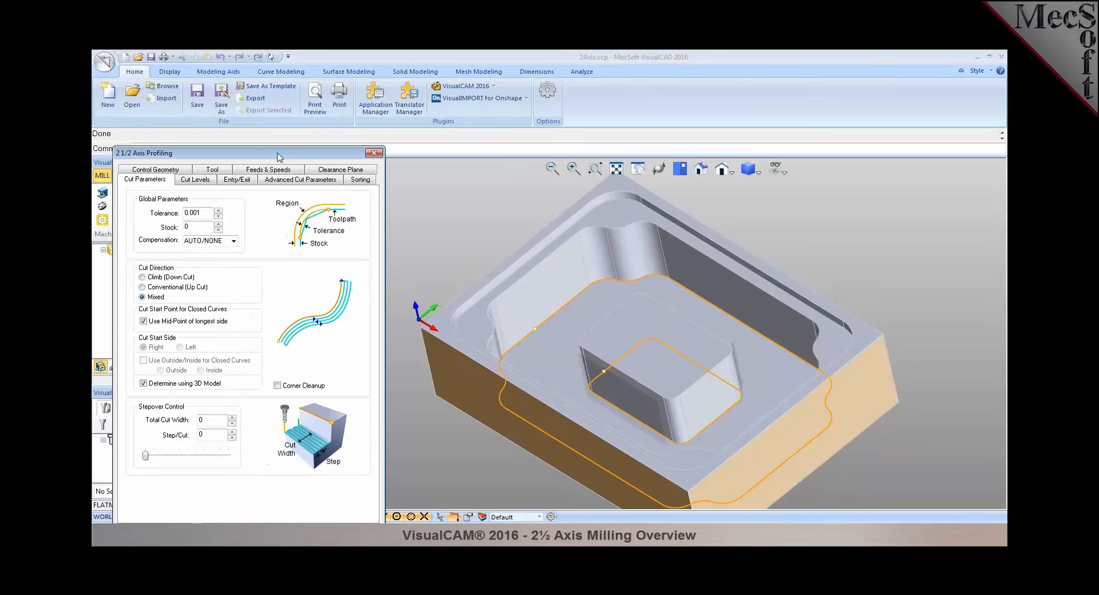
Review the profiling cut levels and entry/exit settings, generate the operation and display its toolpath on the part
{"action": "left_click", "coordinate": [197, 180]}
{"action": "left_click", "coordinate": [244, 181]}
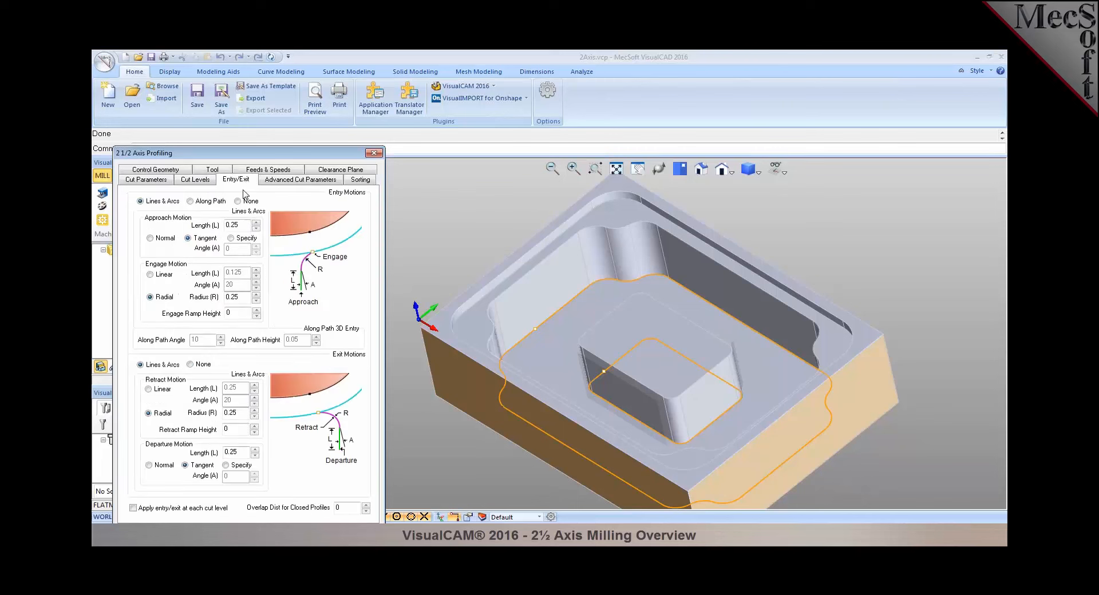
{"action": "left_click_drag", "start_coordinate": [249, 159], "coordinate": [268, 114]}
{"action": "left_click", "coordinate": [242, 488]}
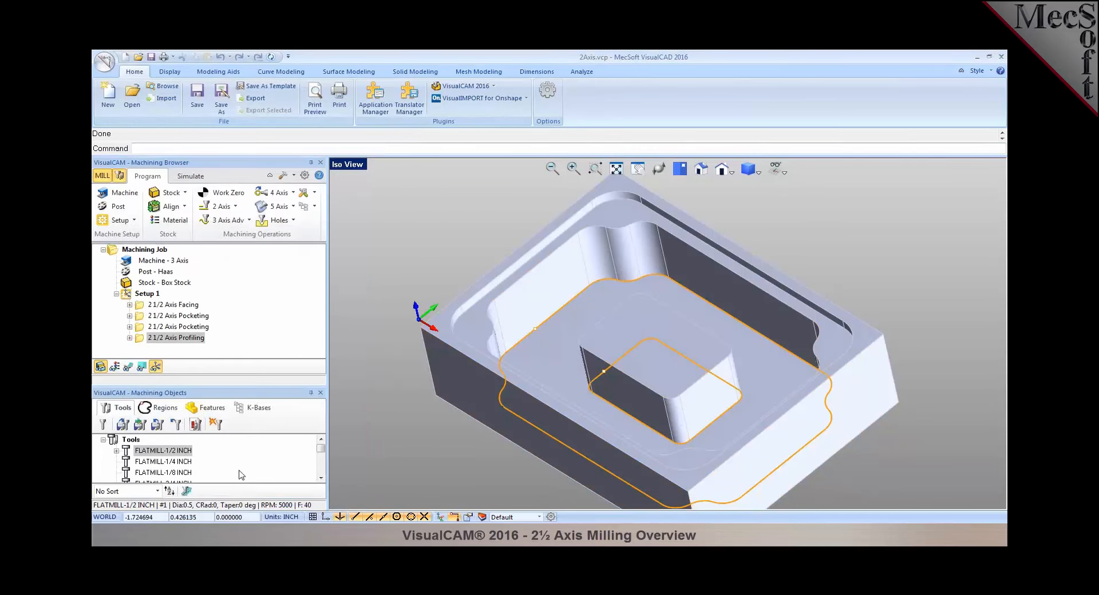
{"action": "left_click", "coordinate": [128, 367]}
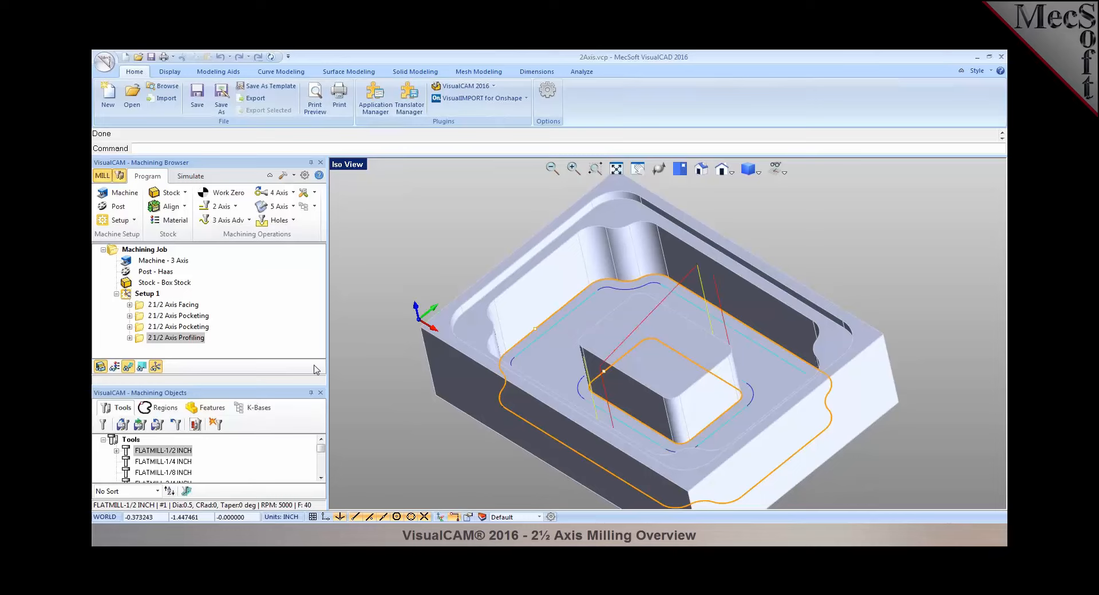
{"action": "middle_click_drag", "start_coordinate": [525, 361], "coordinate": [632, 392]}
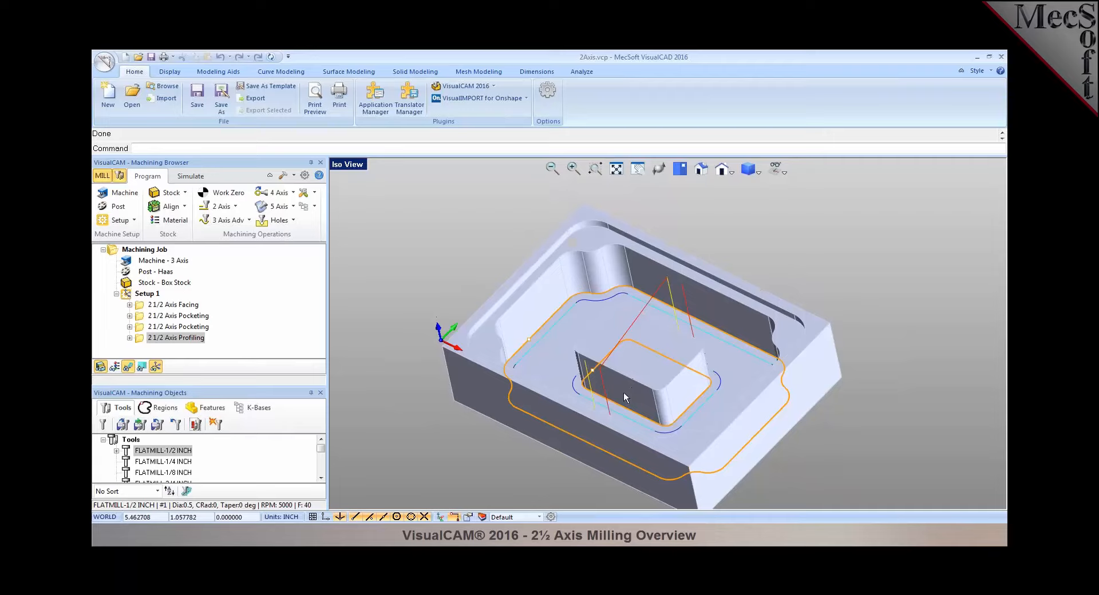
Review the machining operations information for Setup 1, including tools, cut feeds and machine times, and close it
{"action": "middle_click_drag", "start_coordinate": [621, 388], "coordinate": [642, 353]}
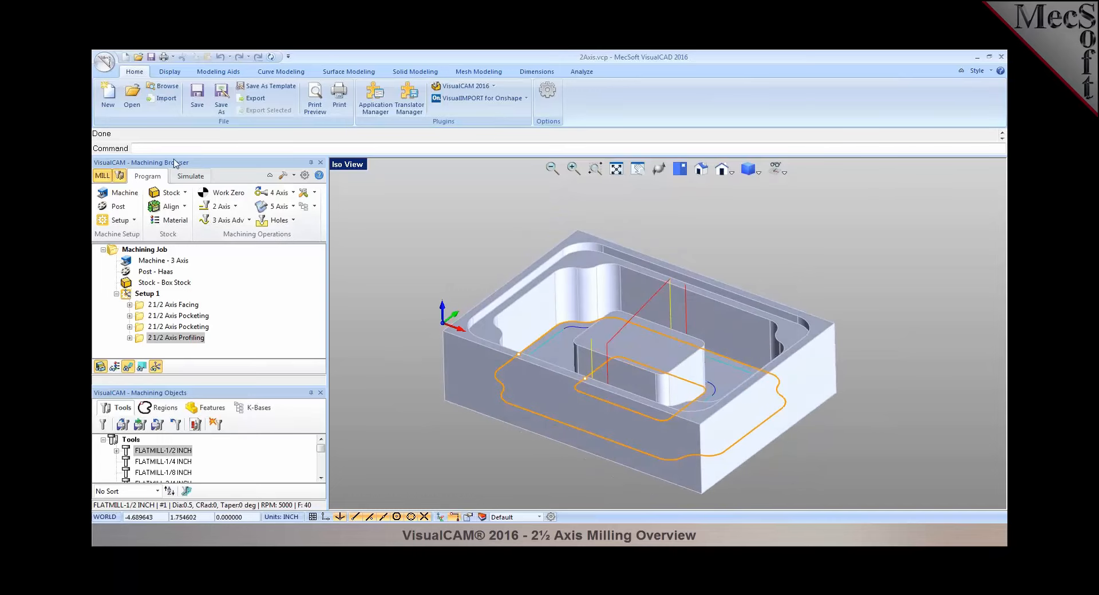
{"action": "left_click", "coordinate": [136, 107]}
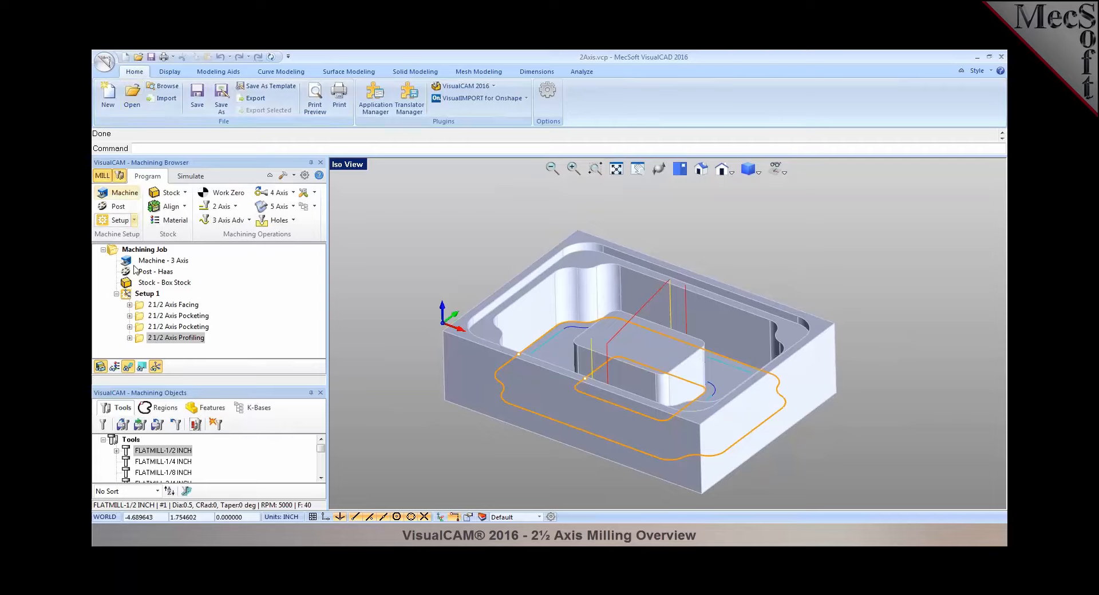
{"action": "left_click", "coordinate": [136, 296]}
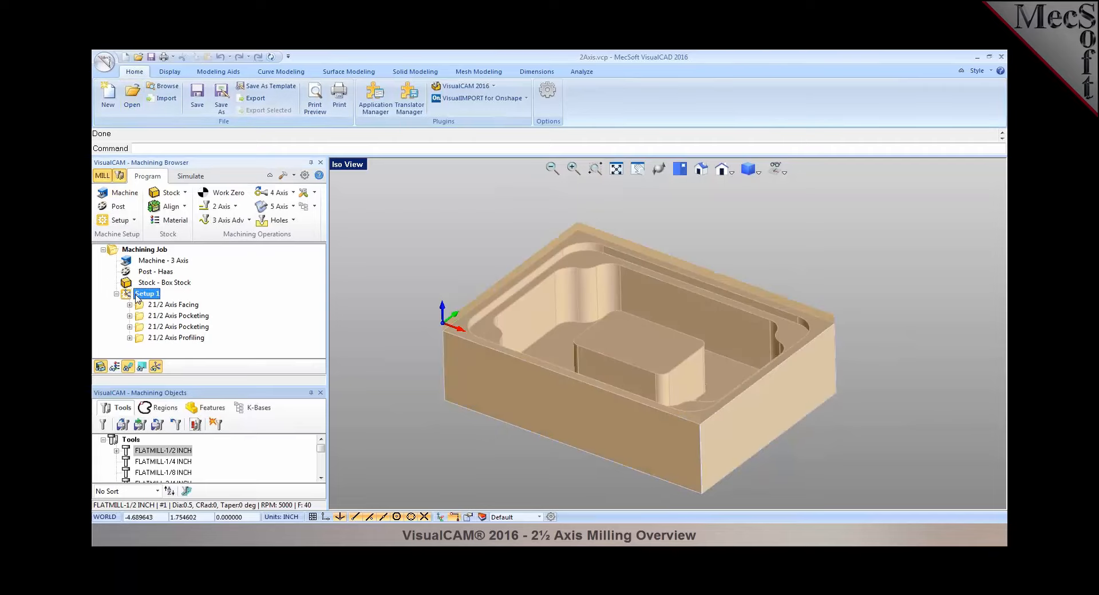
{"action": "right_click", "coordinate": [136, 295]}
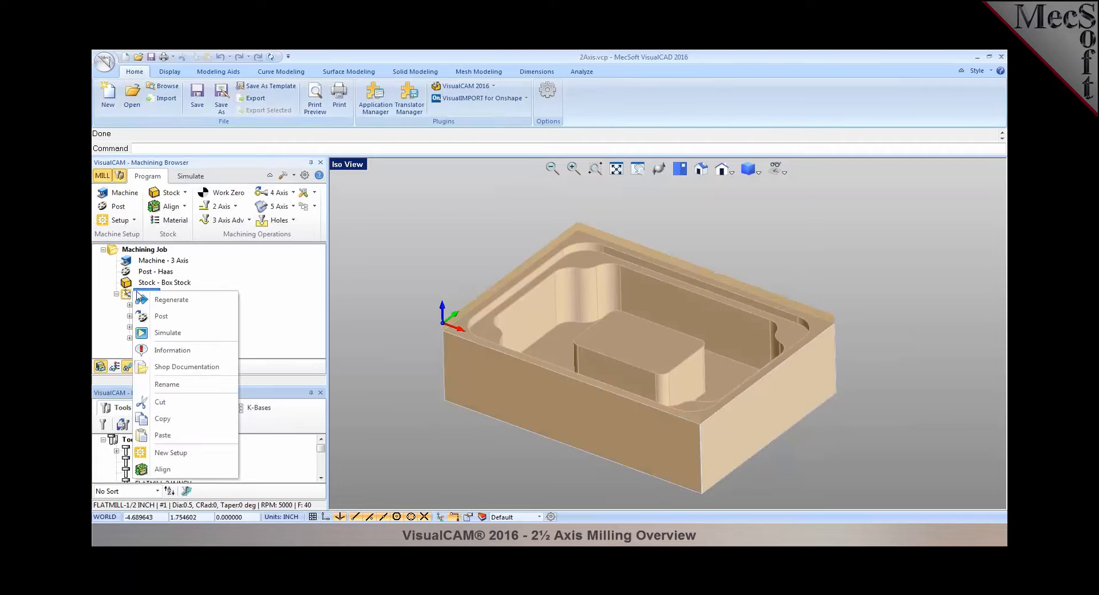
{"action": "left_click", "coordinate": [163, 350]}
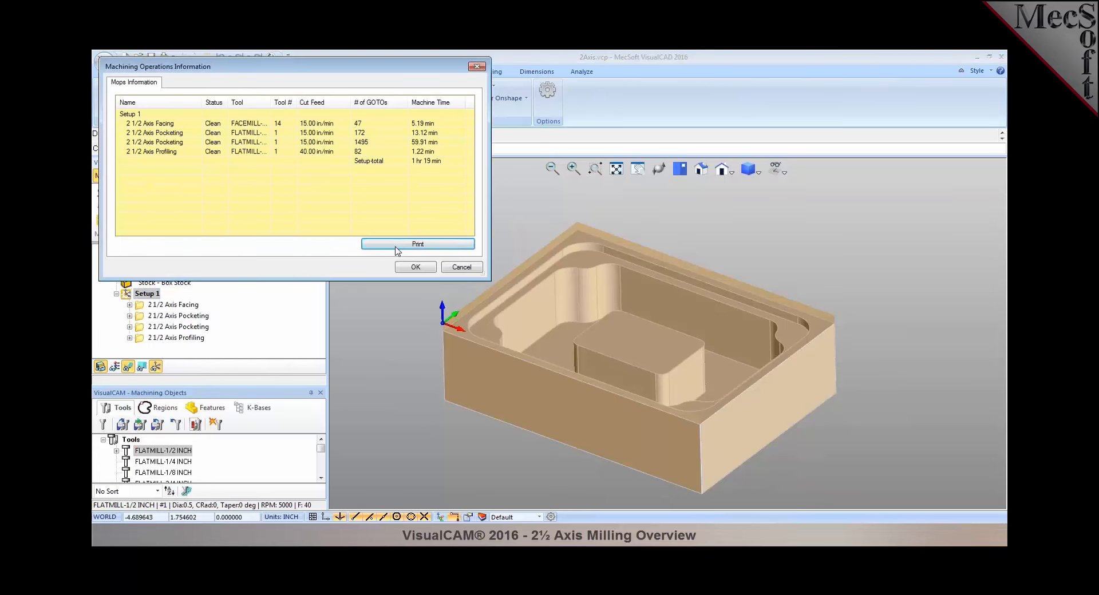
{"action": "left_click", "coordinate": [413, 267]}
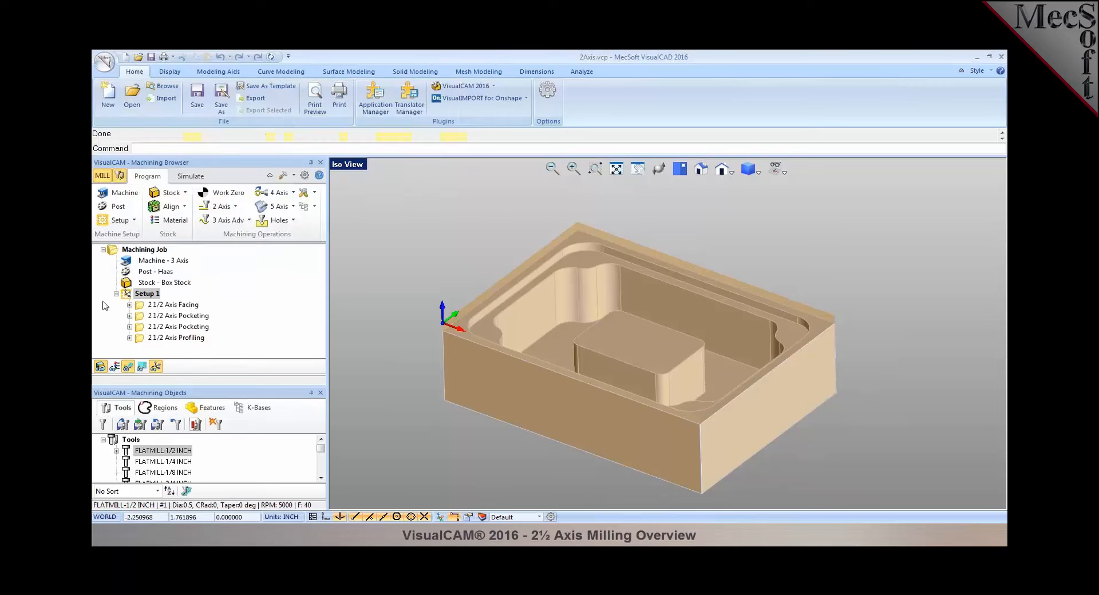
Post-process Setup 1 with the Haas post to 2Axis_Setup 1.nc and close the resulting G-code file
{"action": "right_click", "coordinate": [135, 295]}
{"action": "left_click", "coordinate": [162, 320]}
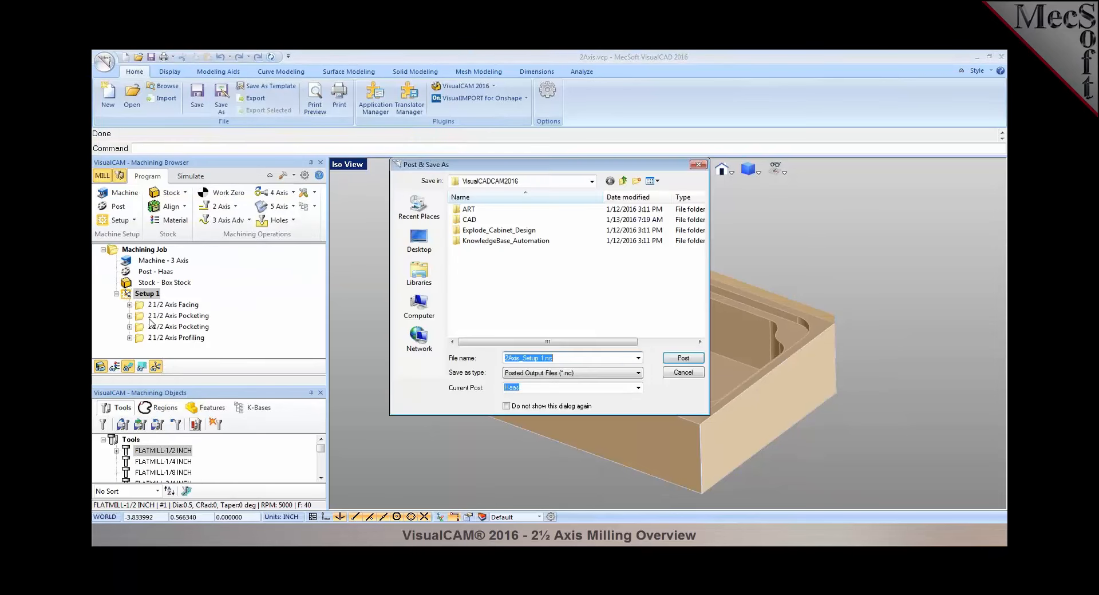
{"action": "left_click", "coordinate": [683, 359]}
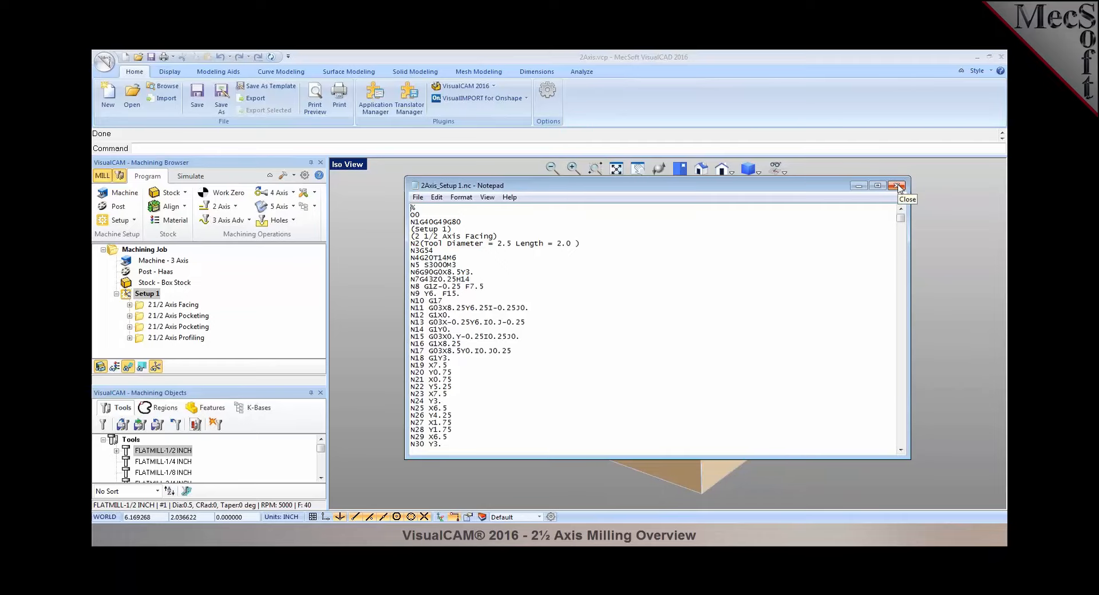
{"action": "left_click", "coordinate": [896, 186]}
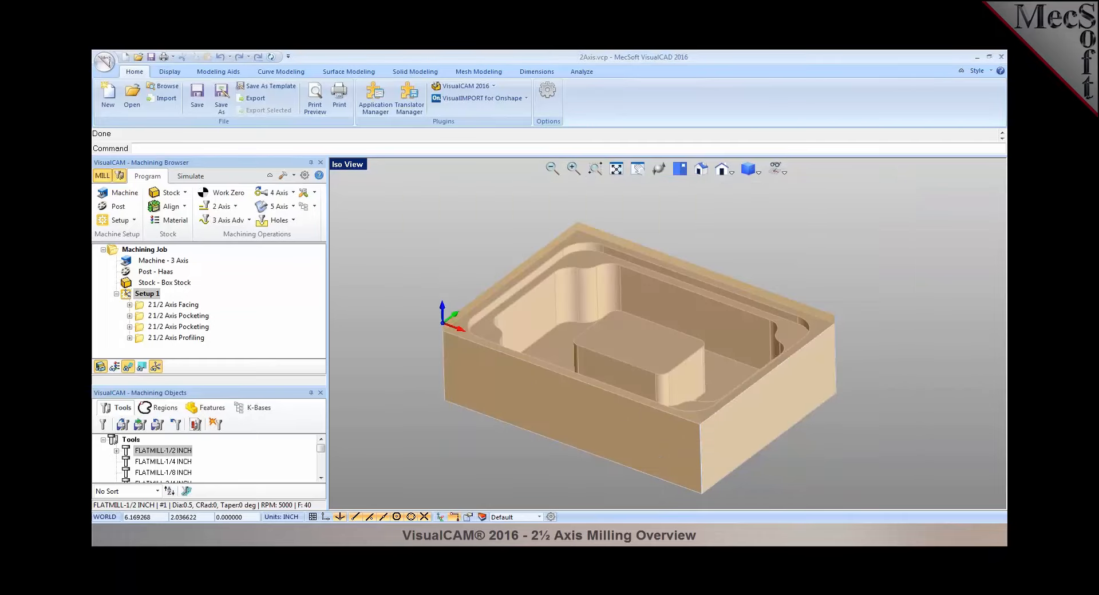
Generate shop documentation for Setup 1 as 2Axis.html, review its part setup, tool list and operations in the browser, and return to VisualCAD
{"action": "right_click", "coordinate": [144, 294]}
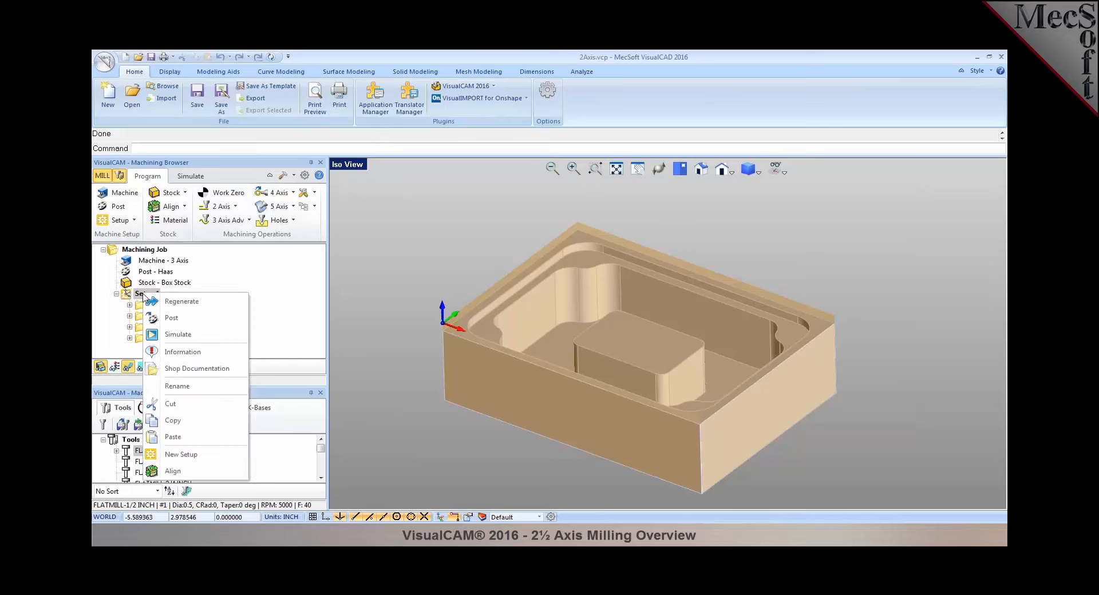
{"action": "left_click", "coordinate": [195, 370]}
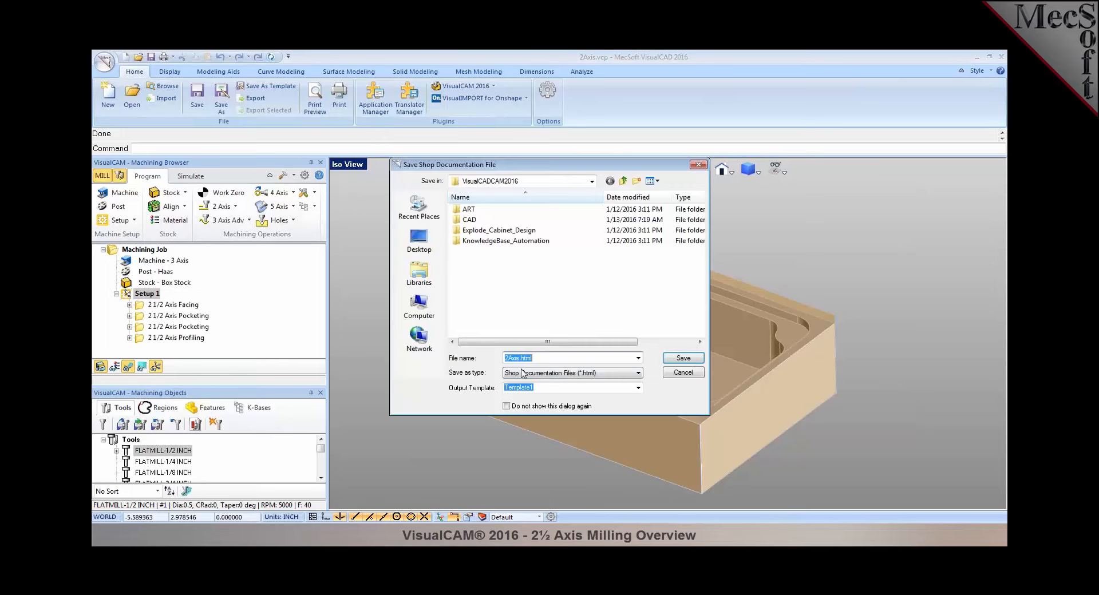
{"action": "left_click", "coordinate": [632, 388]}
{"action": "left_click", "coordinate": [638, 388]}
{"action": "left_click", "coordinate": [635, 407]}
{"action": "left_click", "coordinate": [669, 360]}
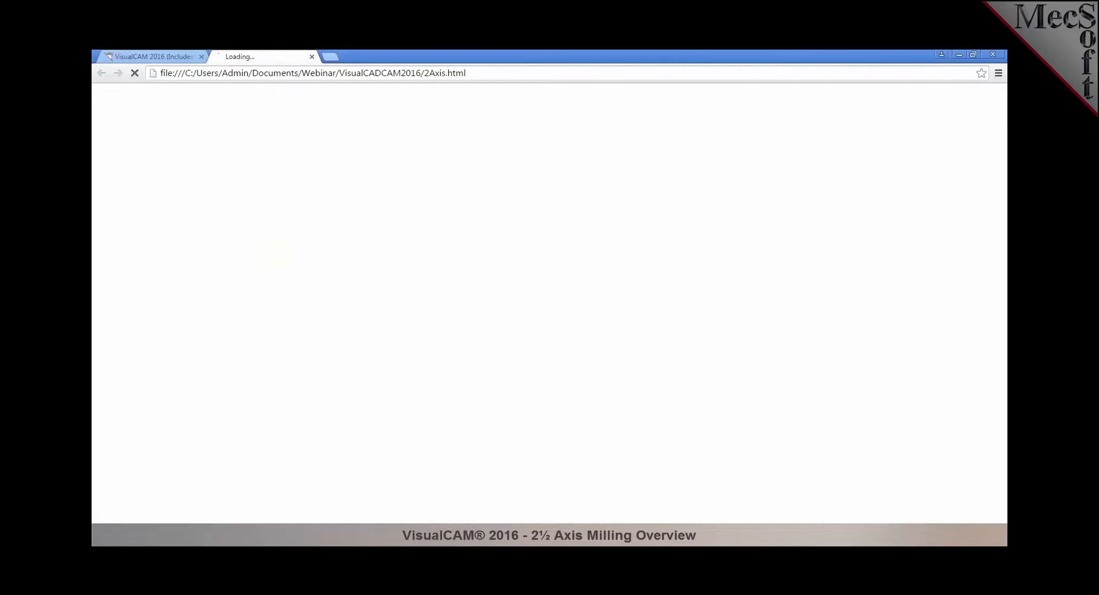
{"action": "scroll", "coordinate": [664, 357], "scroll_direction": "down", "scroll_amount": 1}
{"action": "scroll", "coordinate": [665, 357], "scroll_direction": "down", "scroll_amount": 2}
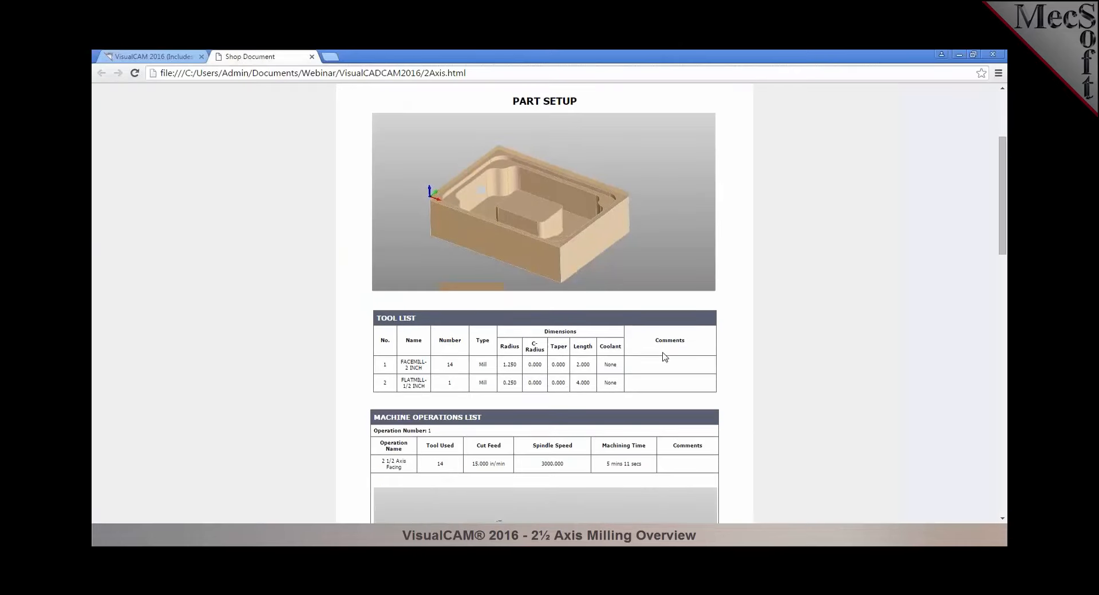
{"action": "scroll", "coordinate": [665, 357], "scroll_direction": "down", "scroll_amount": 3}
{"action": "scroll", "coordinate": [664, 359], "scroll_direction": "down", "scroll_amount": 7}
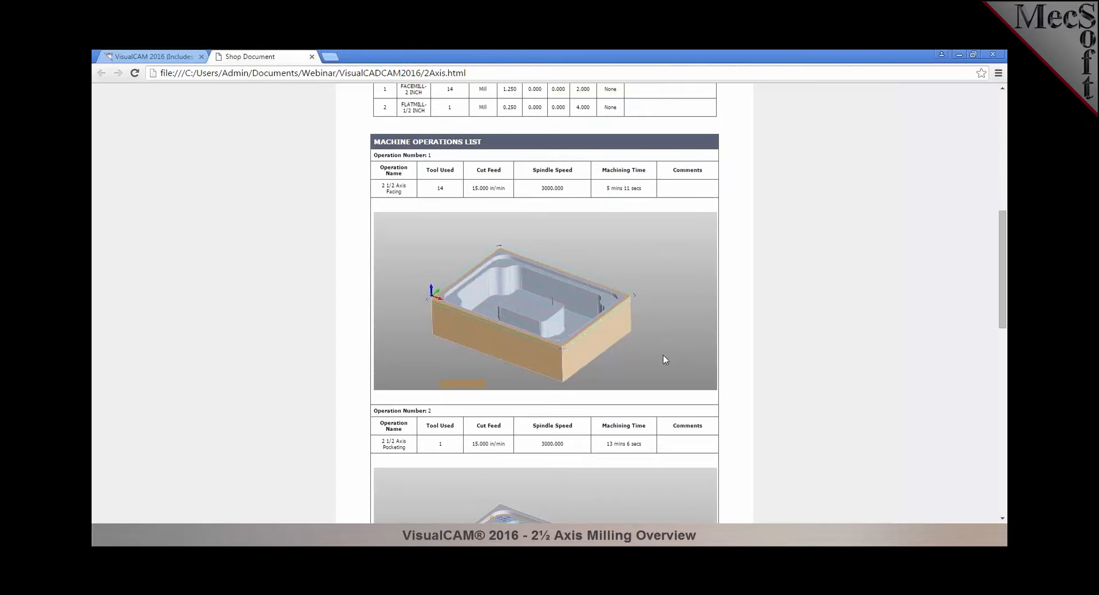
{"action": "scroll", "coordinate": [664, 359], "scroll_direction": "down", "scroll_amount": 7}
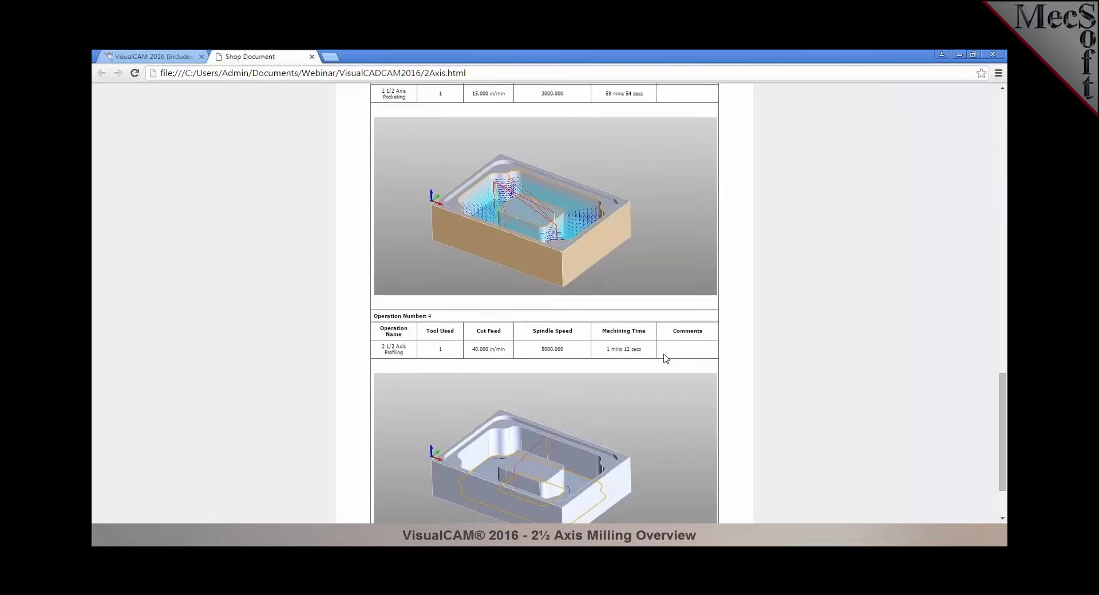
{"action": "left_click", "coordinate": [959, 57]}
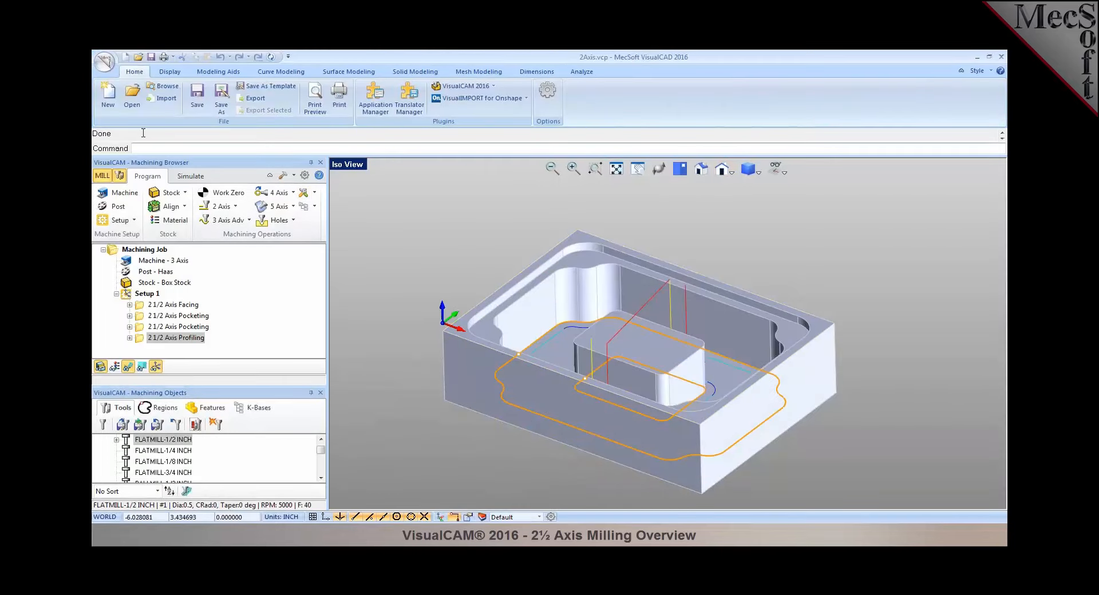
Open the HSPocketing.vcp part file without saving the changes to the current part
{"action": "left_click", "coordinate": [132, 95]}
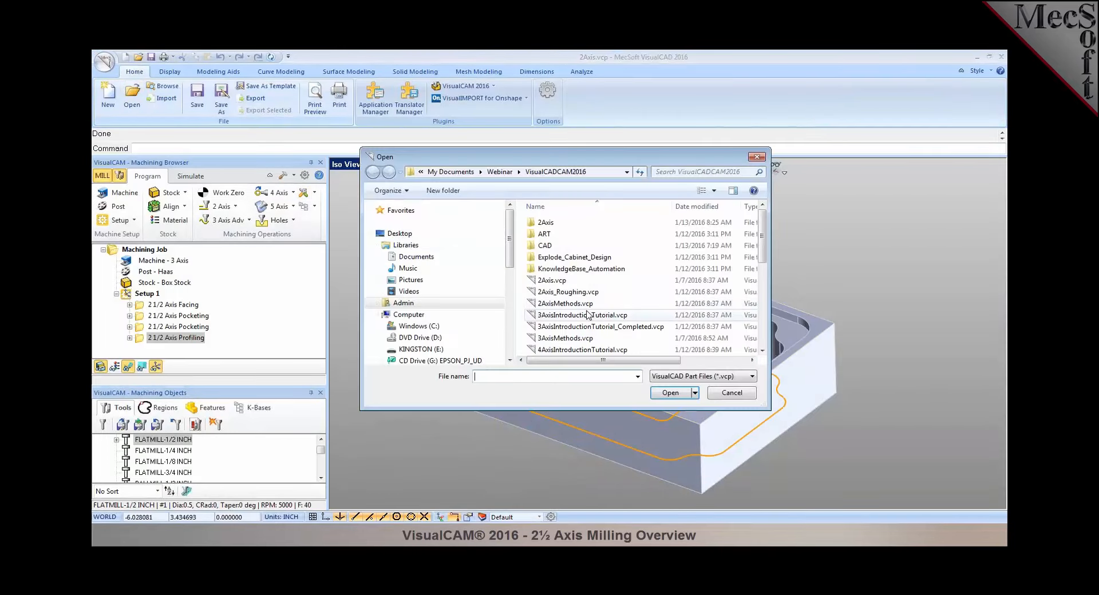
{"action": "type", "text": "h"}
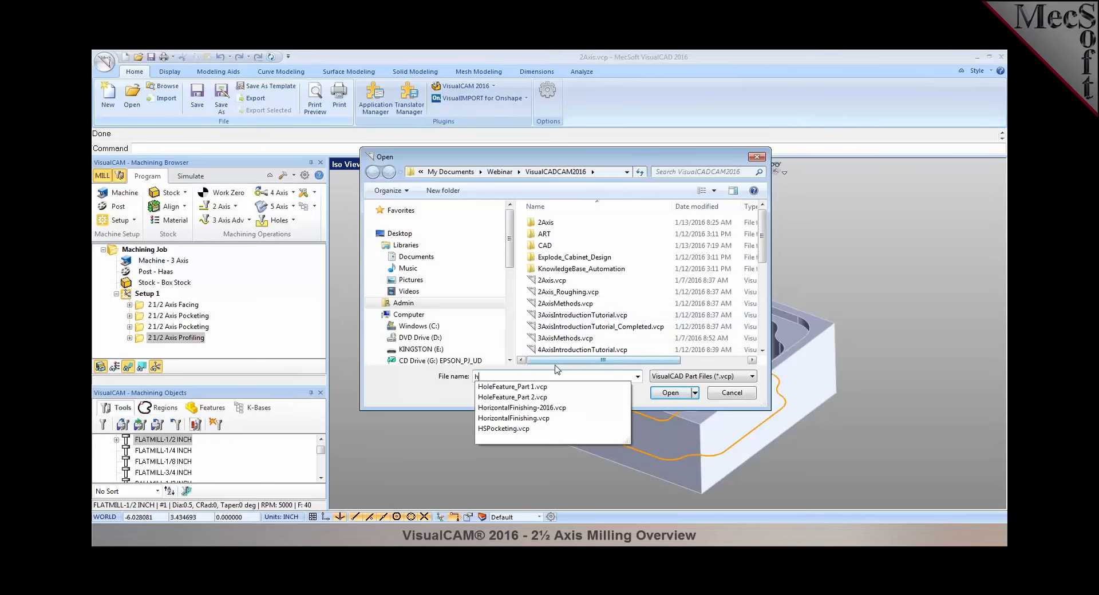
{"action": "left_click", "coordinate": [550, 418]}
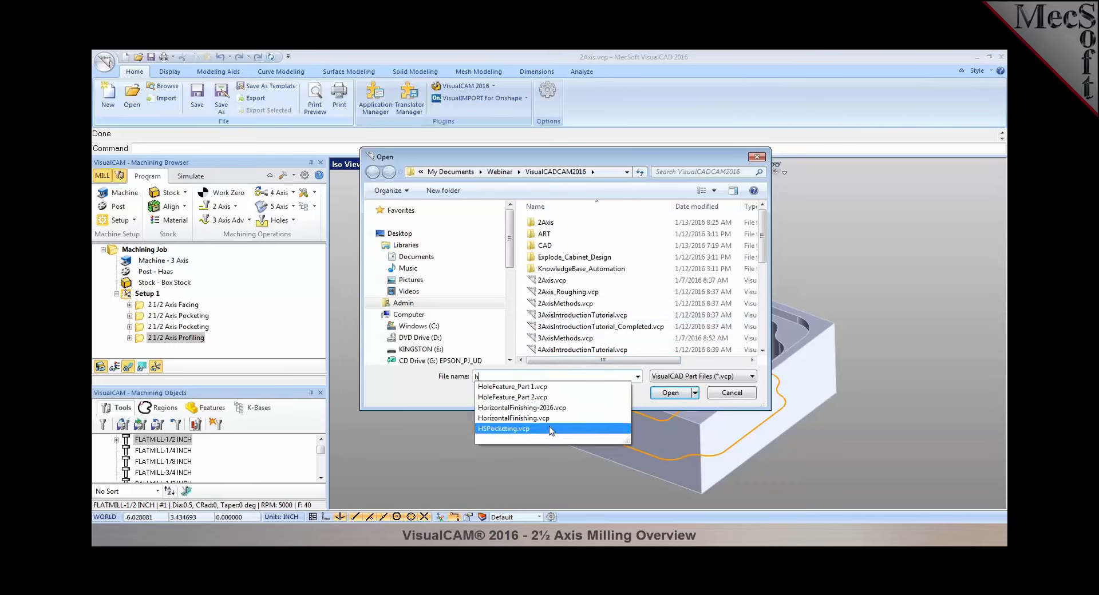
{"action": "left_click", "coordinate": [670, 393]}
{"action": "left_click", "coordinate": [609, 321]}
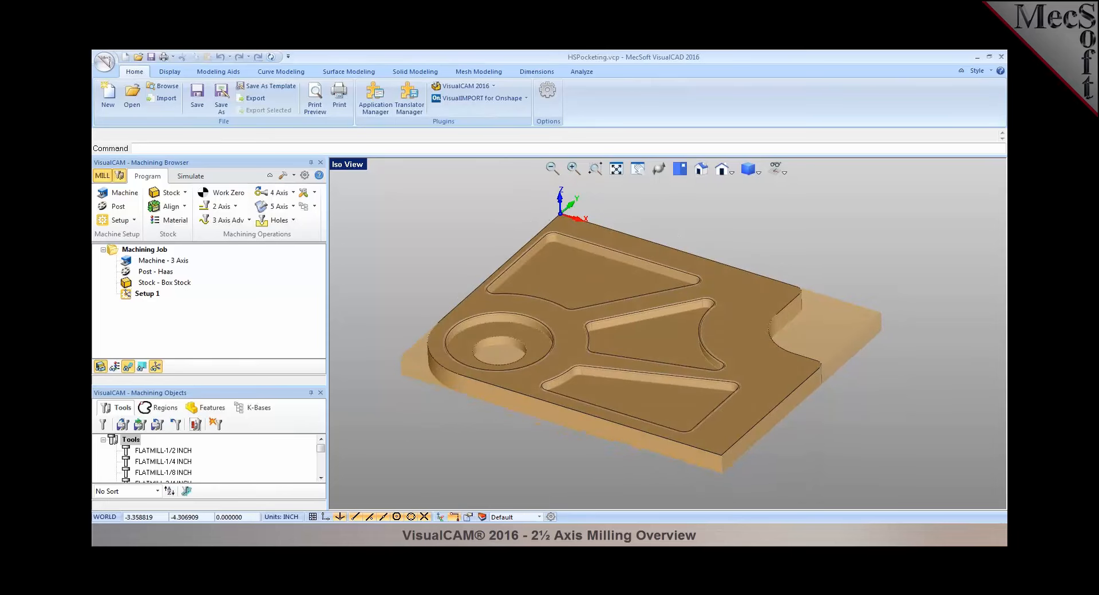
Create a 2½ Axis High Speed Pocketing operation using the flat floors of the three non-circular pockets as part regions
{"action": "left_click", "coordinate": [234, 207]}
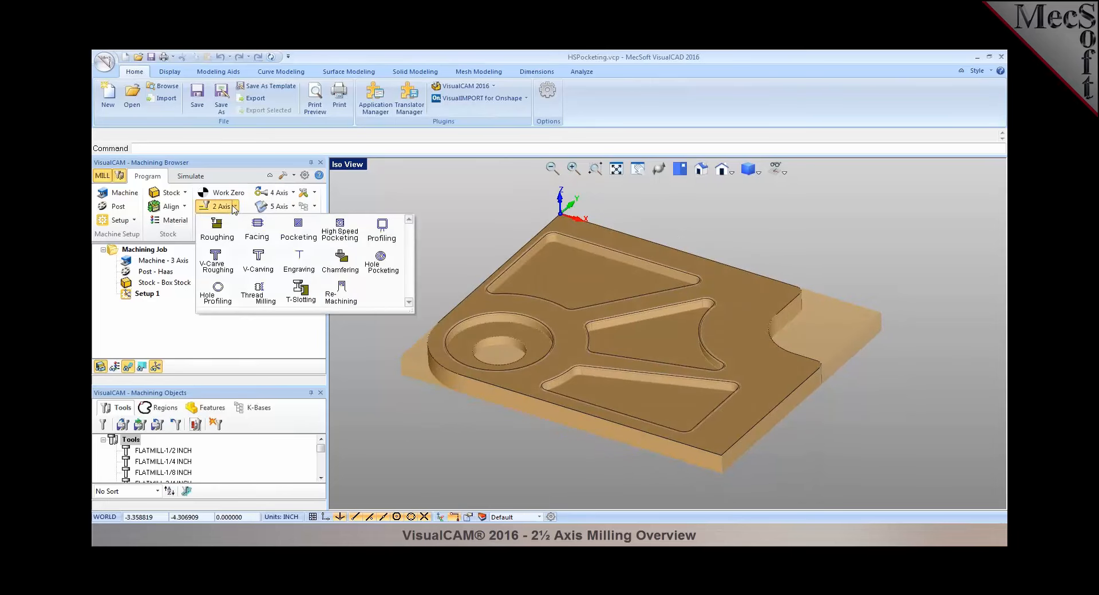
{"action": "left_click", "coordinate": [345, 234]}
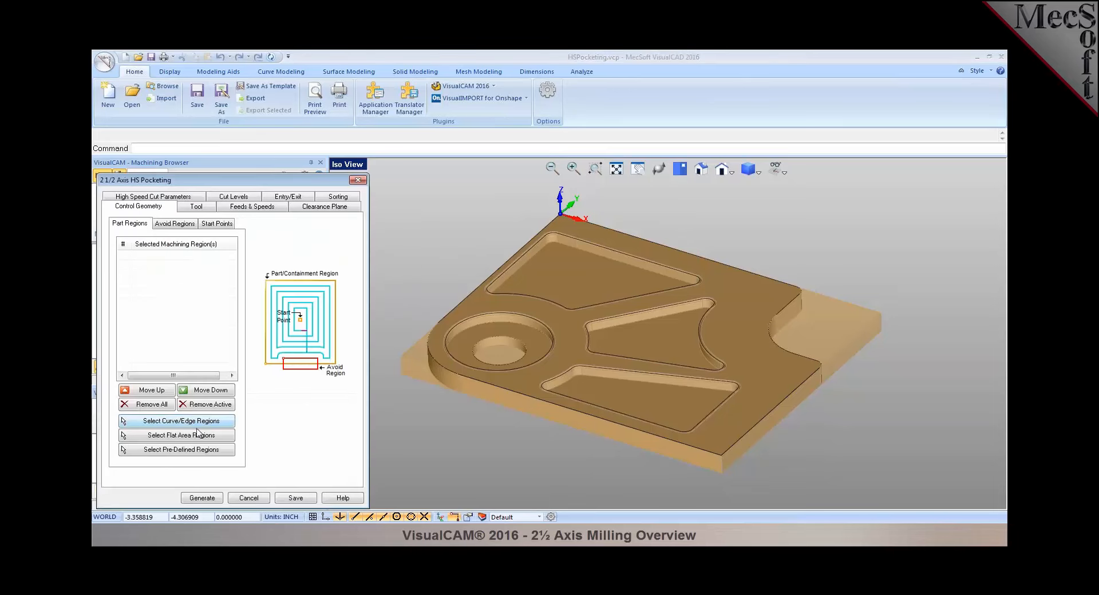
{"action": "left_click", "coordinate": [197, 436]}
{"action": "left_click", "coordinate": [561, 295]}
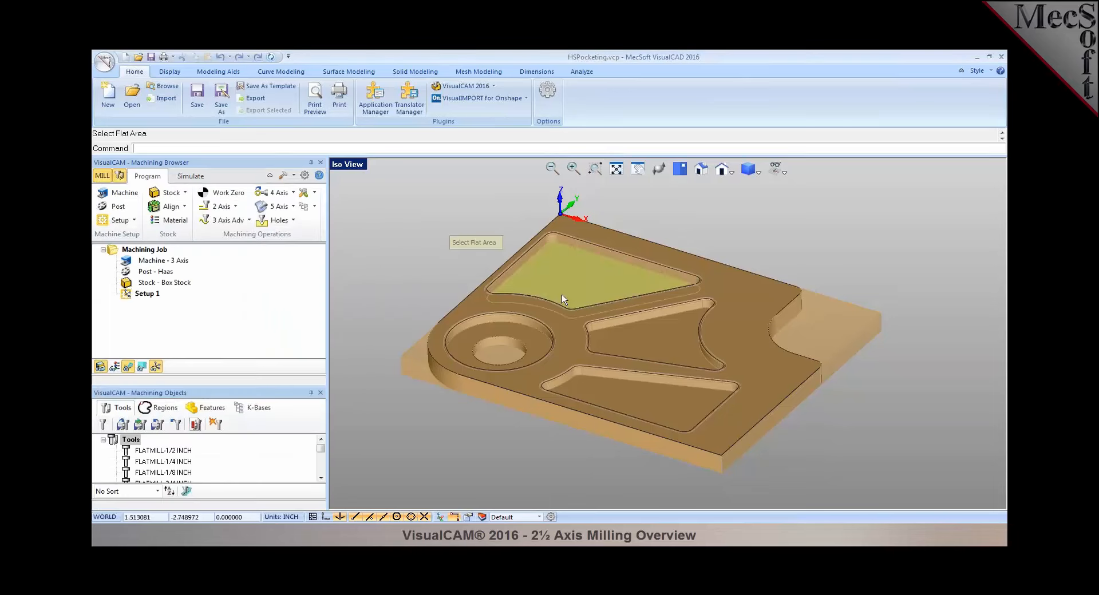
{"action": "left_click", "coordinate": [659, 355]}
{"action": "left_click", "coordinate": [648, 390]}
{"action": "right_click", "coordinate": [646, 390]}
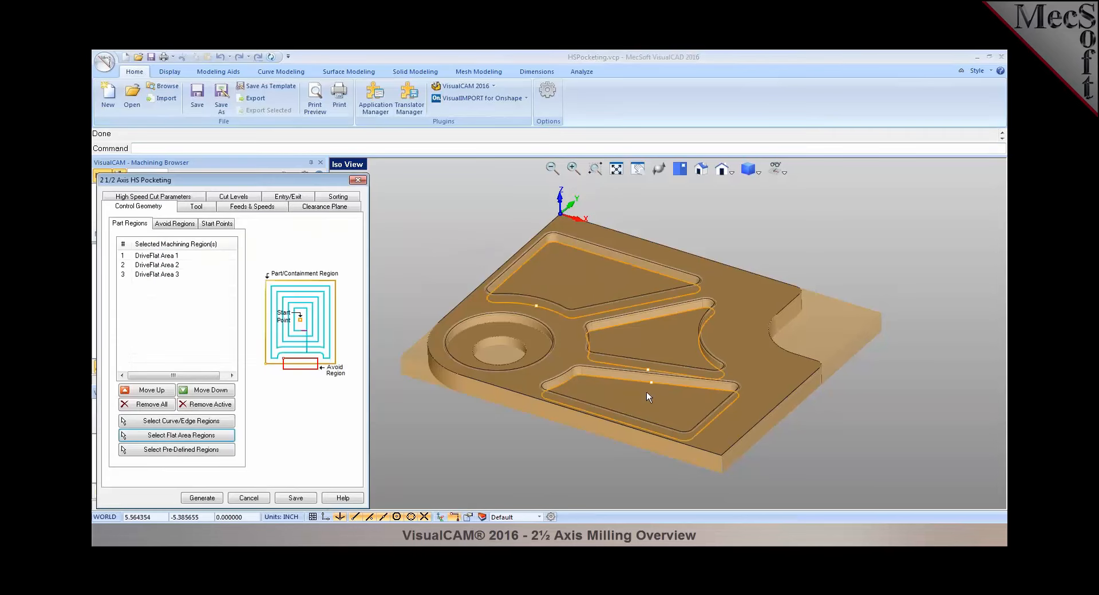
Review the high speed pocketing's tool, feeds, cut parameters and cut levels, generate the operation and inspect its toolpaths in the three pockets
{"action": "left_click", "coordinate": [192, 207]}
{"action": "left_click", "coordinate": [251, 208]}
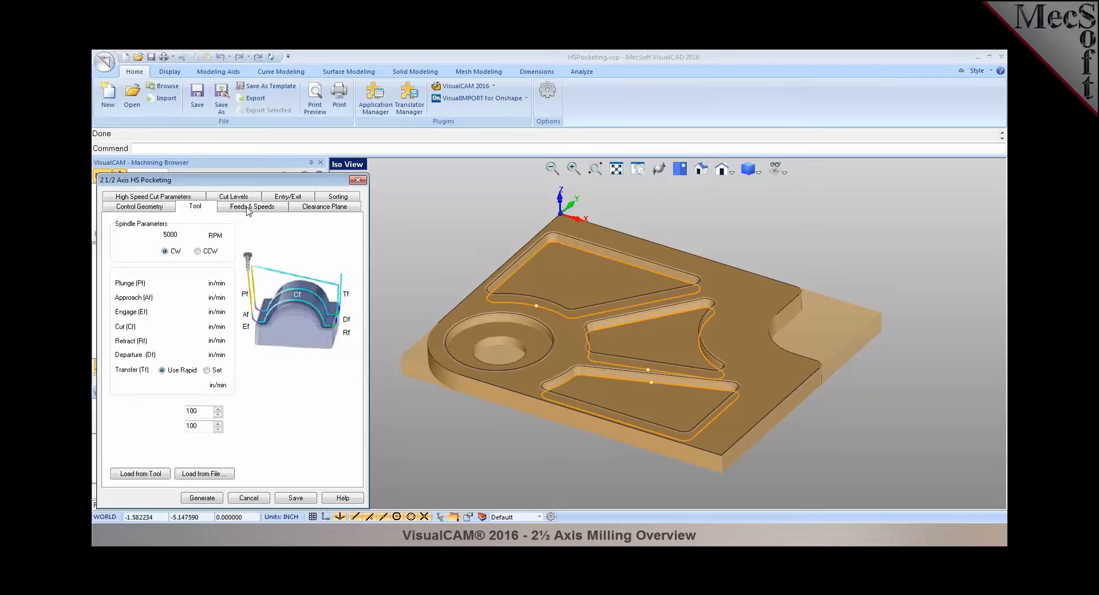
{"action": "left_click", "coordinate": [181, 197]}
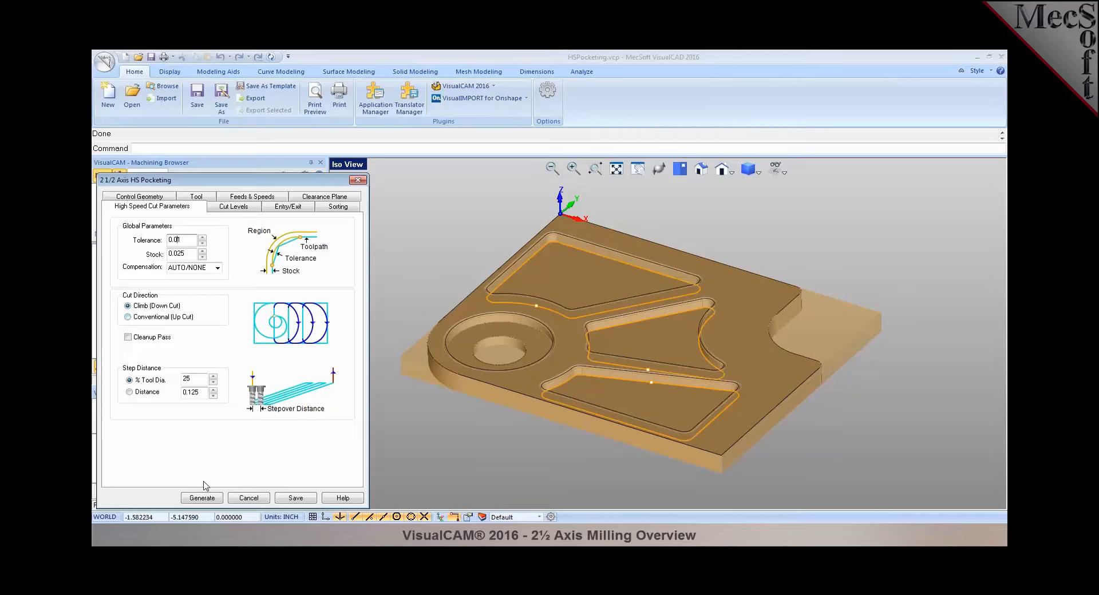
{"action": "left_click", "coordinate": [223, 208]}
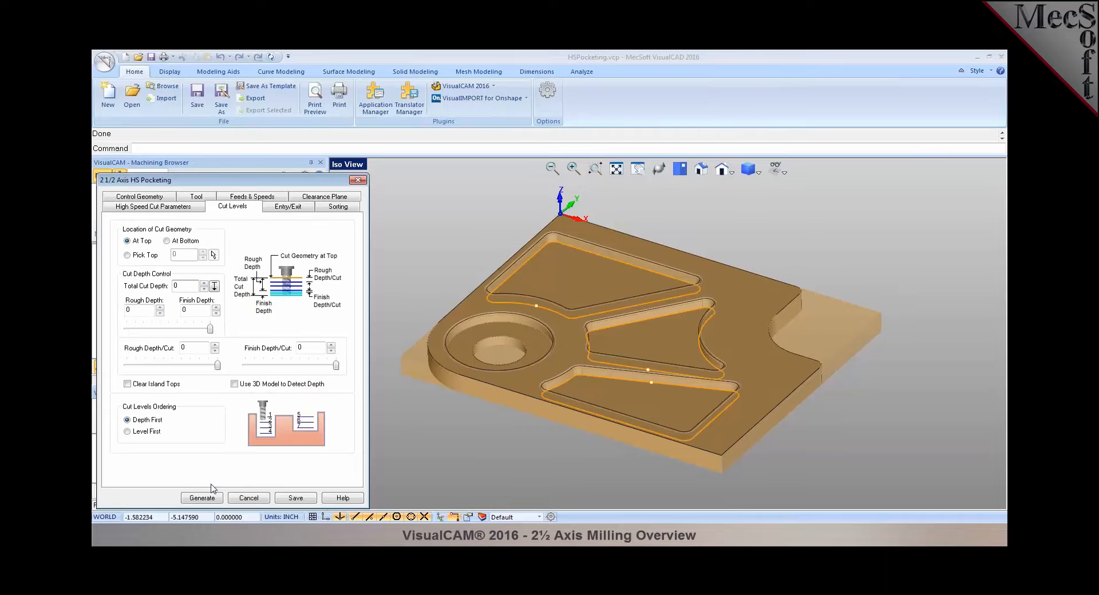
{"action": "left_click", "coordinate": [202, 498]}
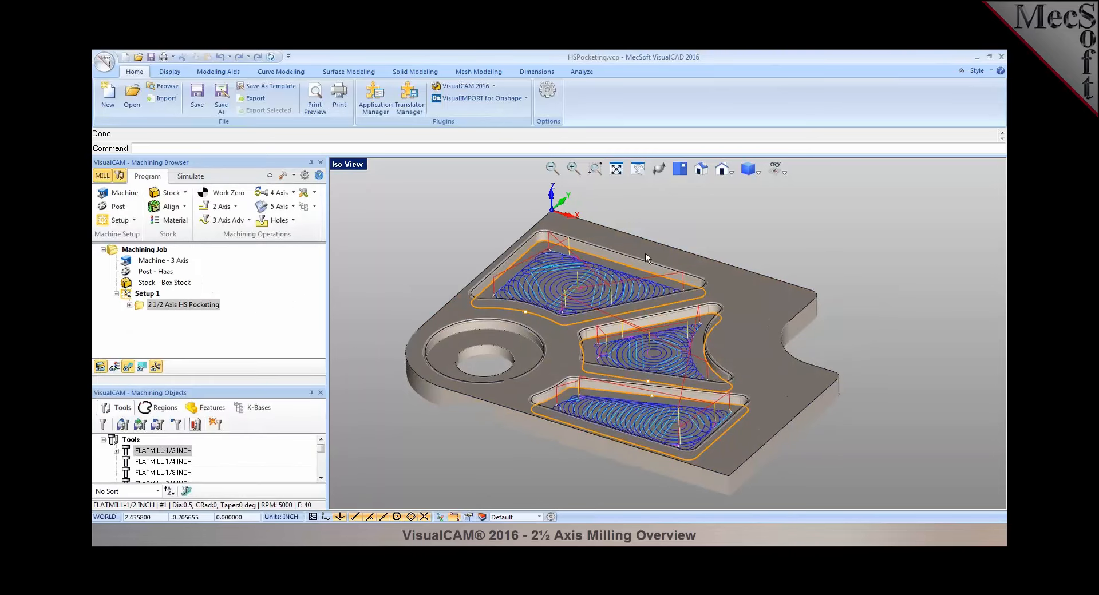
{"action": "scroll", "coordinate": [614, 277], "scroll_direction": "up", "scroll_amount": 3}
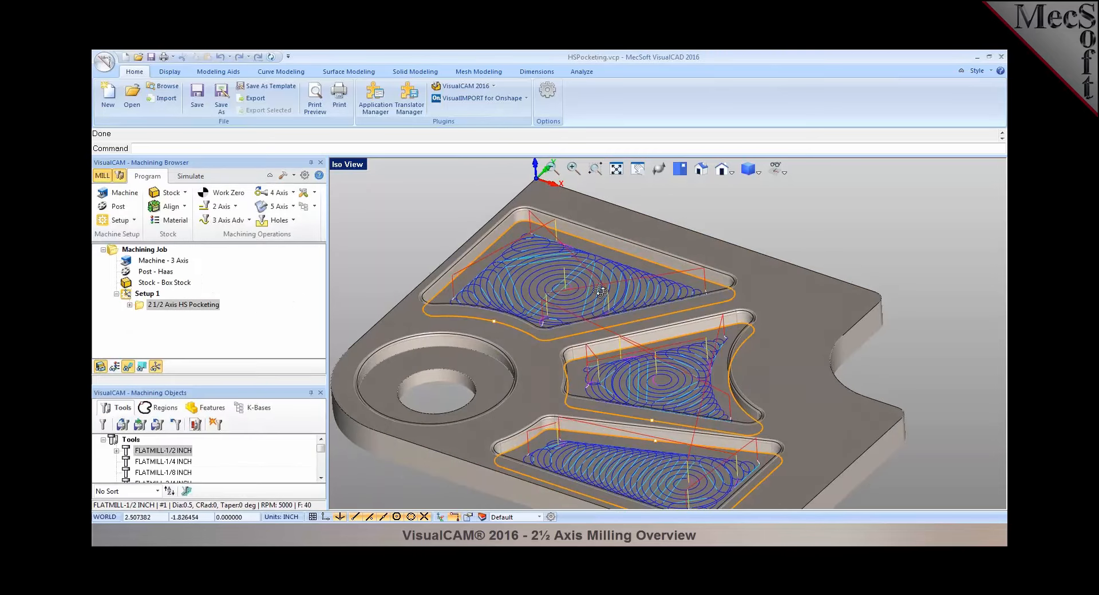
{"action": "scroll", "coordinate": [569, 273], "scroll_direction": "up", "scroll_amount": 1}
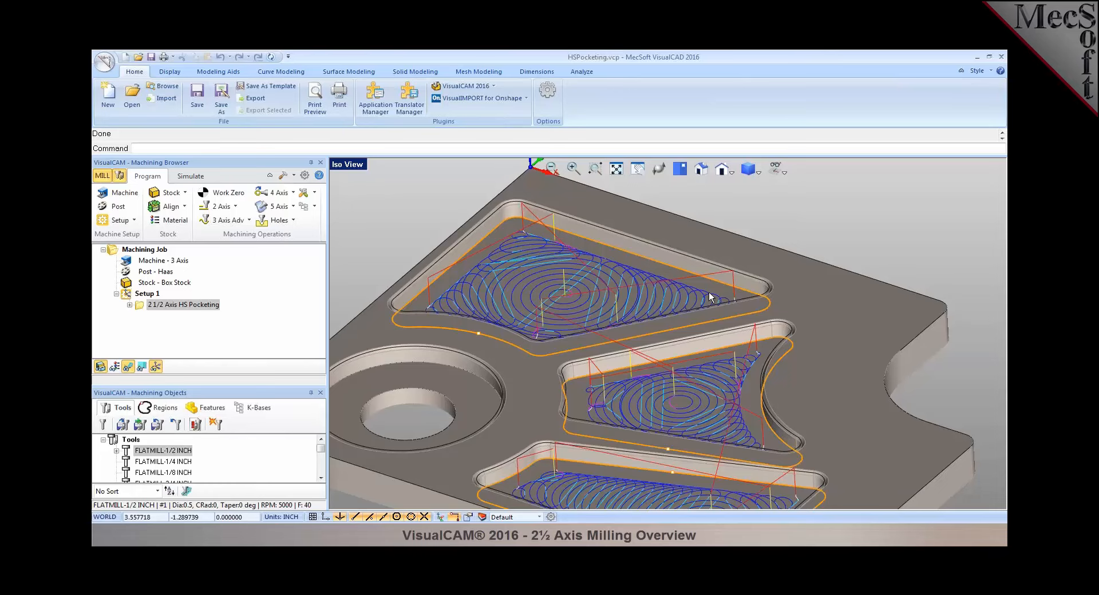
{"action": "scroll", "coordinate": [647, 250], "scroll_direction": "down", "scroll_amount": 2}
{"action": "middle_click_drag", "start_coordinate": [642, 257], "coordinate": [616, 288]}
{"action": "scroll", "coordinate": [617, 275], "scroll_direction": "down", "scroll_amount": 2}
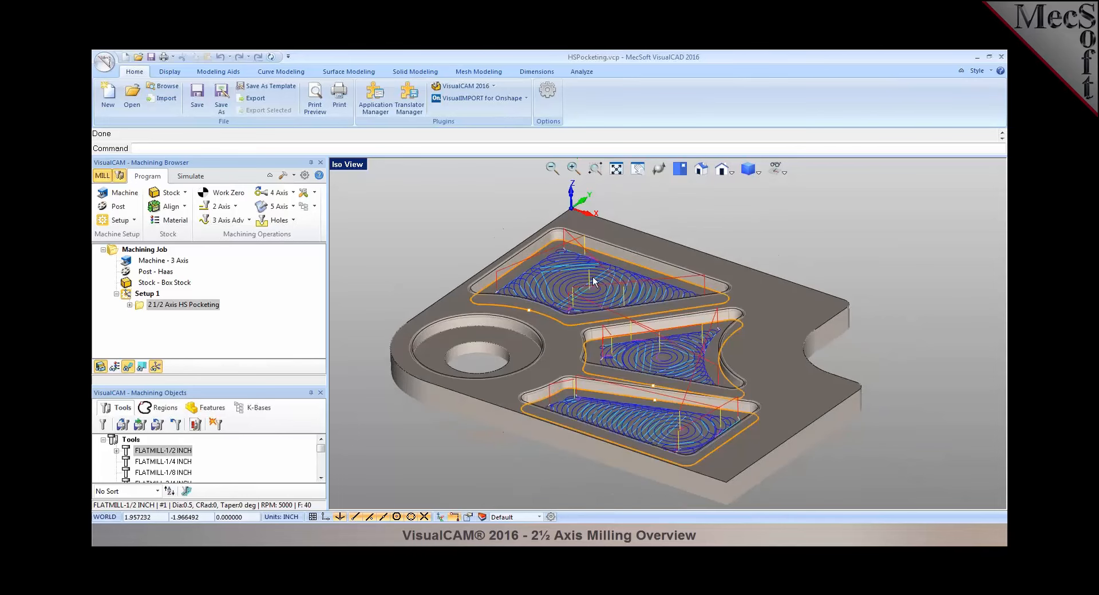
Open the HoleFeature_Part 1.vcp part file without saving the changes to the current part
{"action": "left_click", "coordinate": [133, 108]}
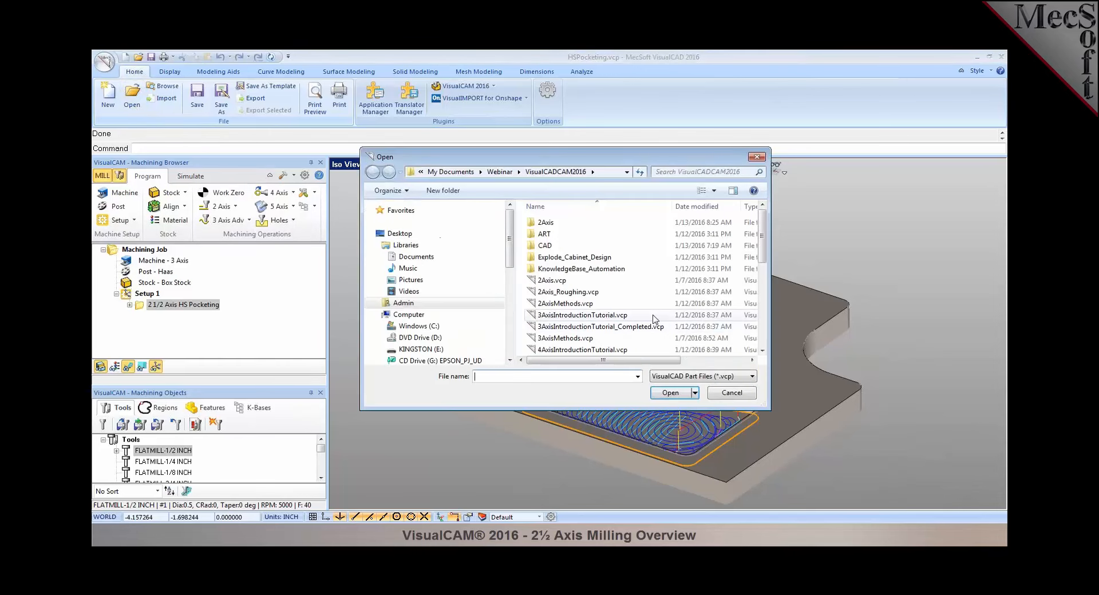
{"action": "left_click_drag", "start_coordinate": [764, 262], "coordinate": [763, 284]}
{"action": "type", "text": "ho"}
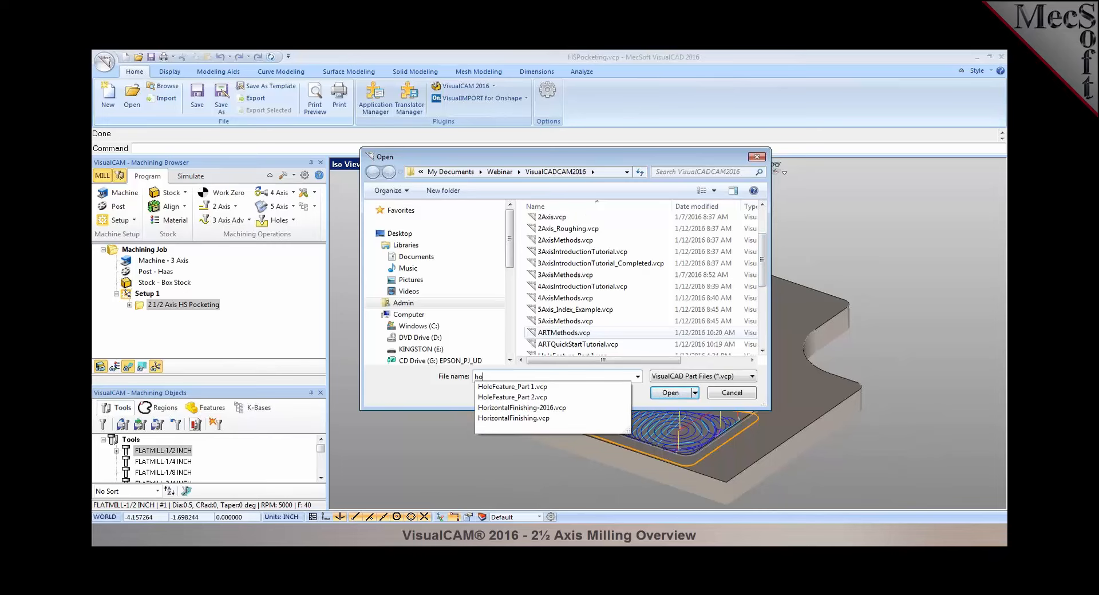
{"action": "left_click", "coordinate": [547, 388]}
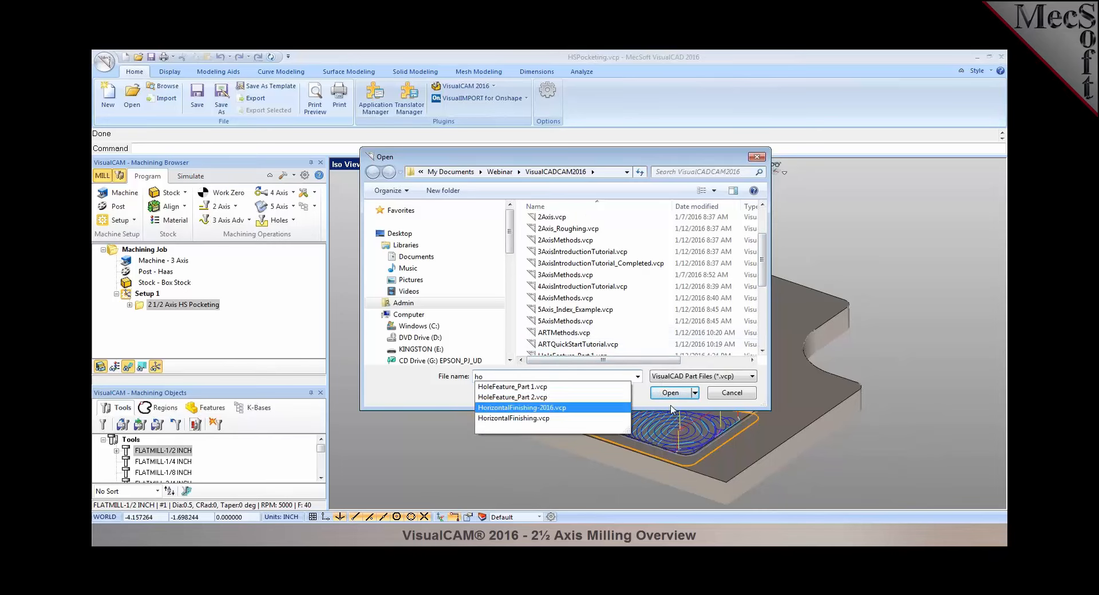
{"action": "left_click", "coordinate": [670, 394]}
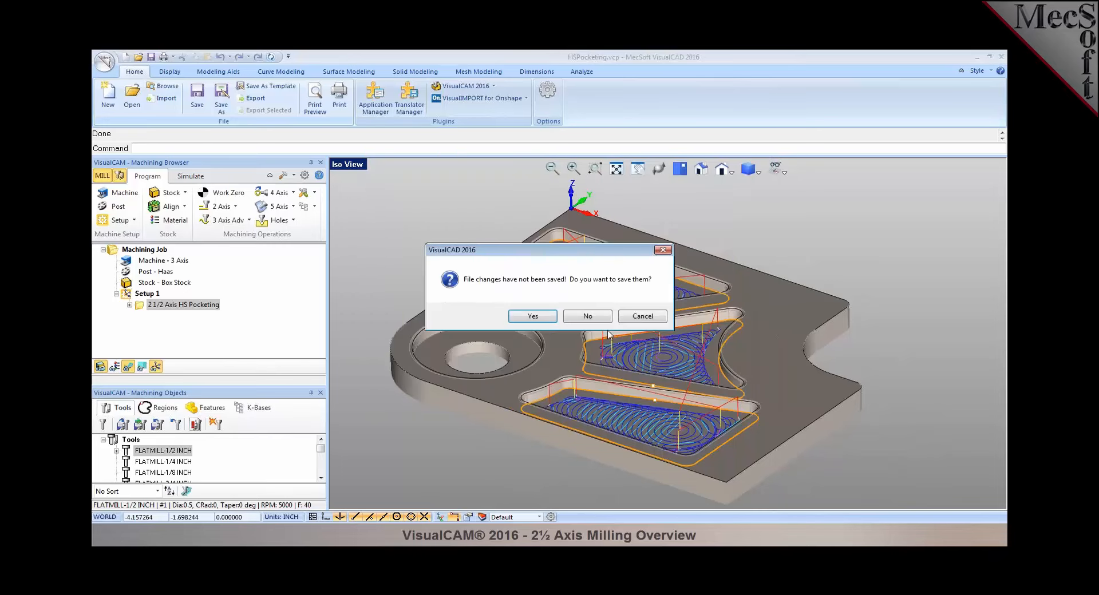
{"action": "left_click", "coordinate": [595, 319]}
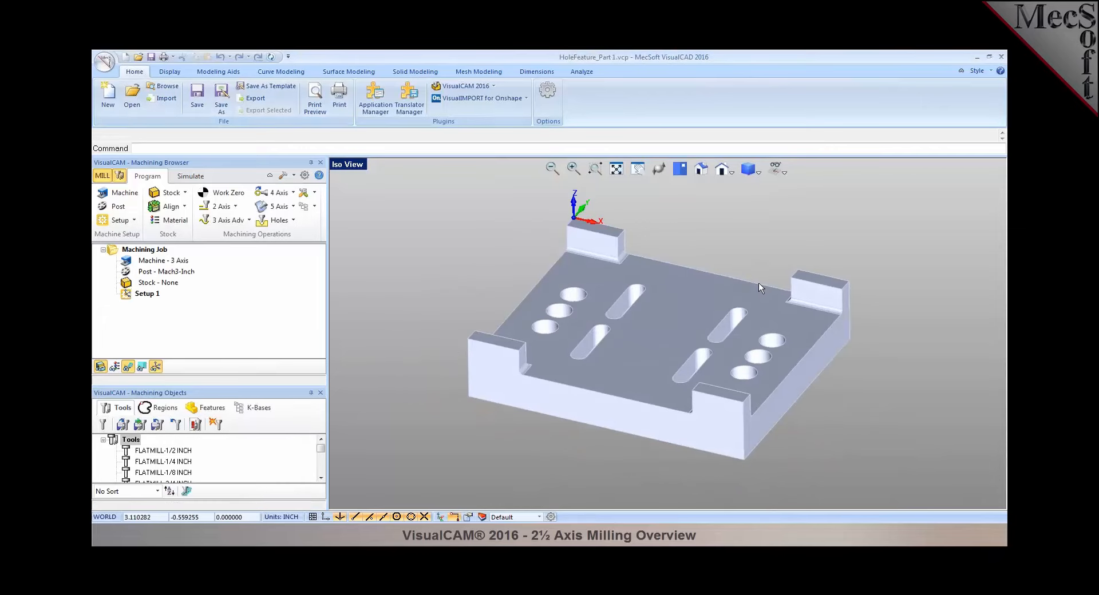
Detect the hole features on the part's large flat top face by selecting that flat area
{"action": "scroll", "coordinate": [703, 293], "scroll_direction": "up", "scroll_amount": 3}
{"action": "middle_click_drag", "start_coordinate": [627, 316], "coordinate": [627, 324]}
{"action": "left_click_drag", "start_coordinate": [281, 361], "coordinate": [279, 297]}
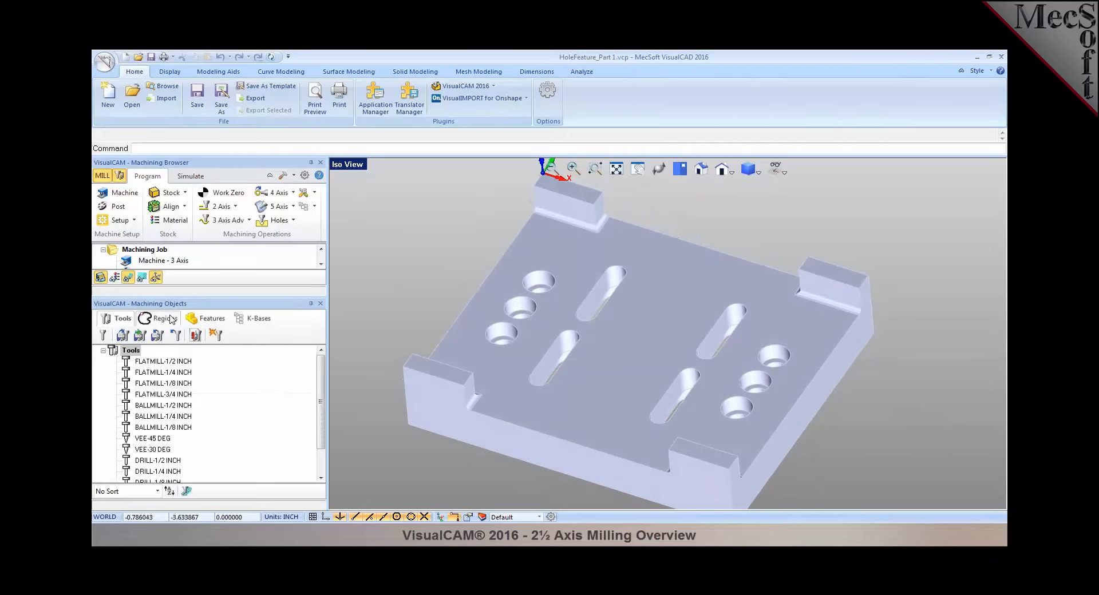
{"action": "left_click", "coordinate": [218, 324]}
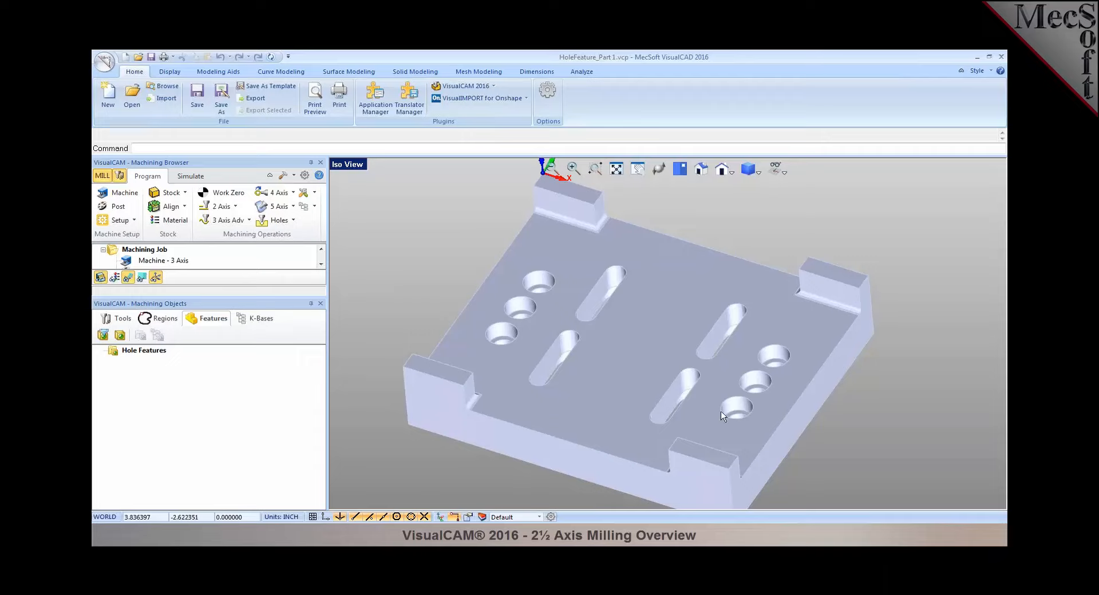
{"action": "left_click", "coordinate": [120, 336]}
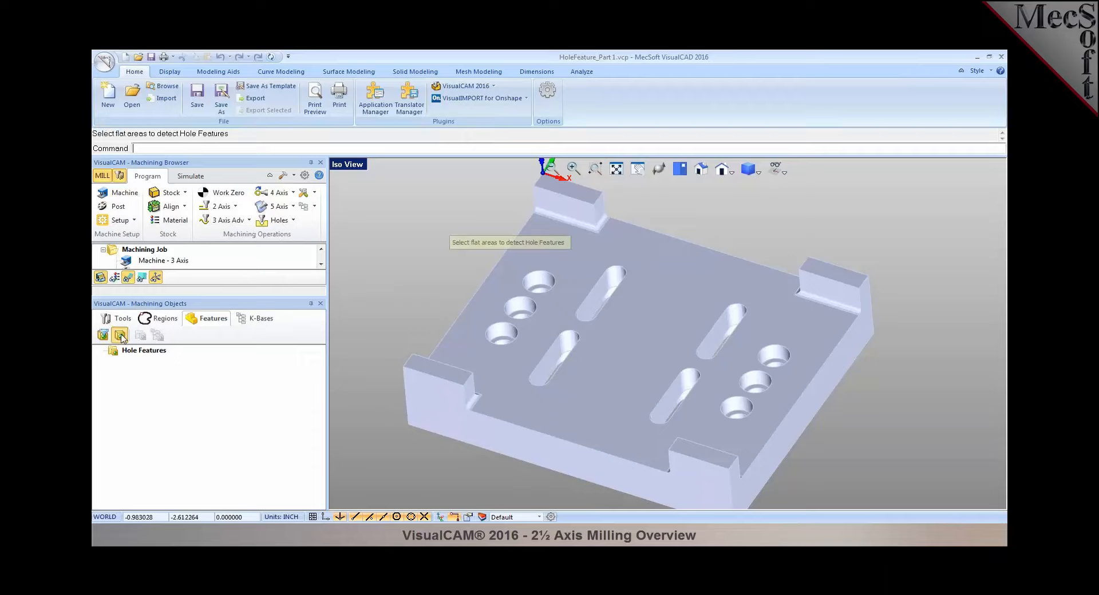
{"action": "left_click", "coordinate": [620, 358]}
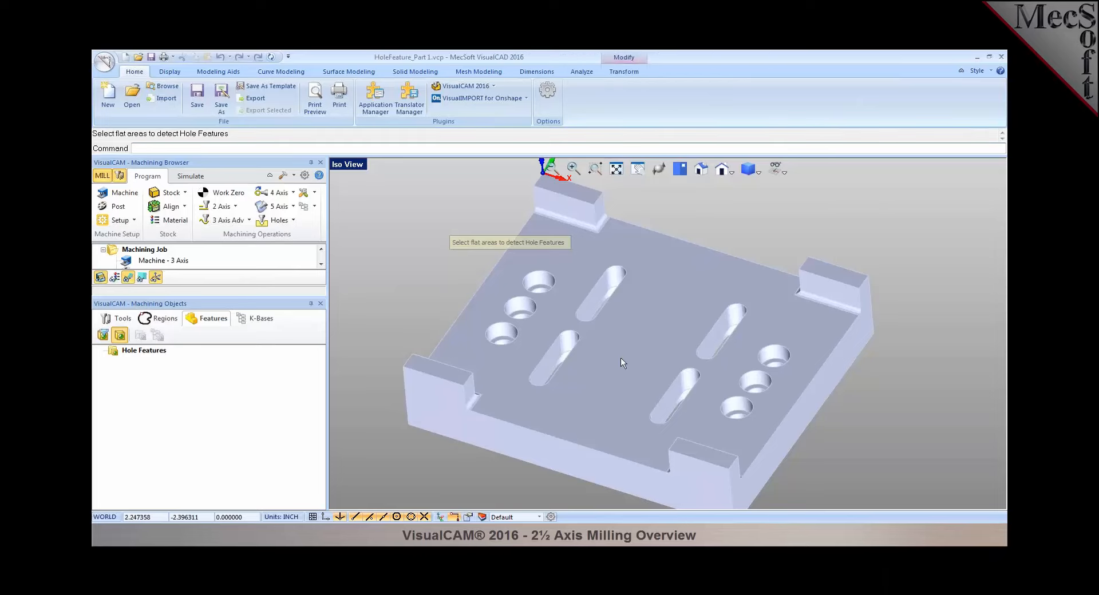
{"action": "right_click", "coordinate": [621, 359]}
{"action": "middle_click_drag", "start_coordinate": [605, 343], "coordinate": [610, 356]}
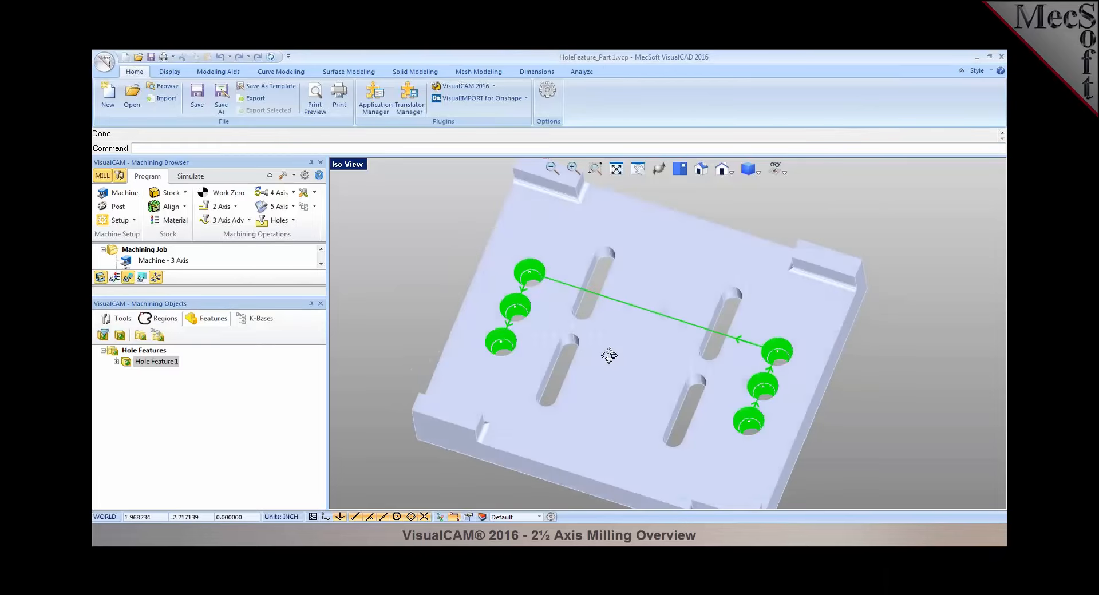
Review the instances of Hole Feature 1 and inspect the detected counterbored holes on the part
{"action": "left_click", "coordinate": [117, 362]}
{"action": "left_click", "coordinate": [162, 382]}
{"action": "left_click", "coordinate": [160, 363]}
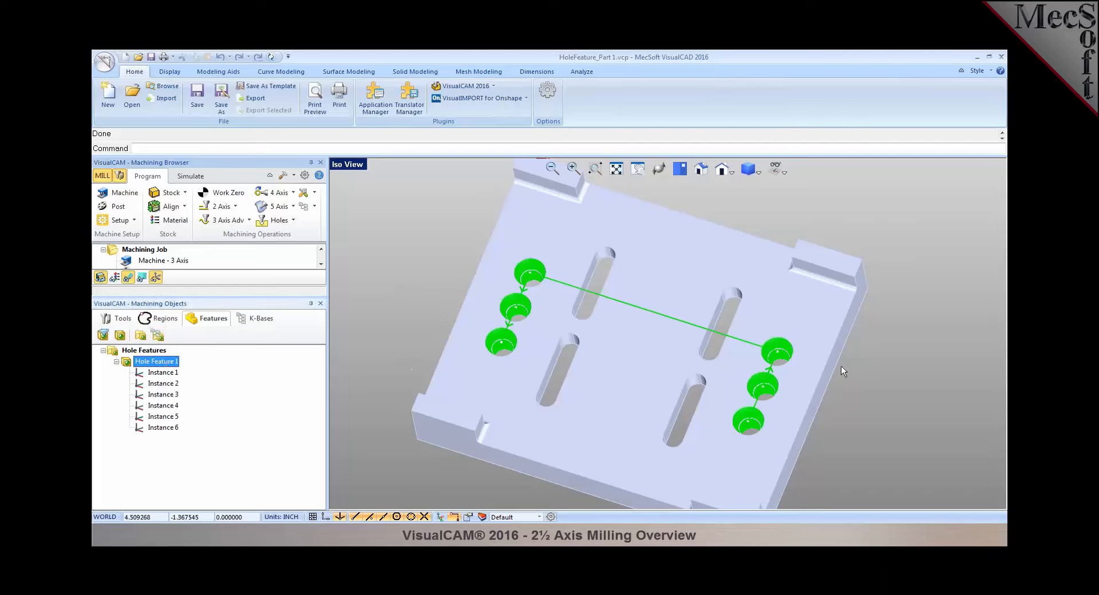
{"action": "mouse_move", "coordinate": [698, 382]}
{"action": "middle_mouse_down"}
{"action": "mouse_move", "coordinate": [681, 361]}
{"action": "mouse_move", "coordinate": [679, 371]}
{"action": "mouse_move", "coordinate": [689, 380]}
{"action": "mouse_move", "coordinate": [699, 367]}
{"action": "middle_mouse_up"}
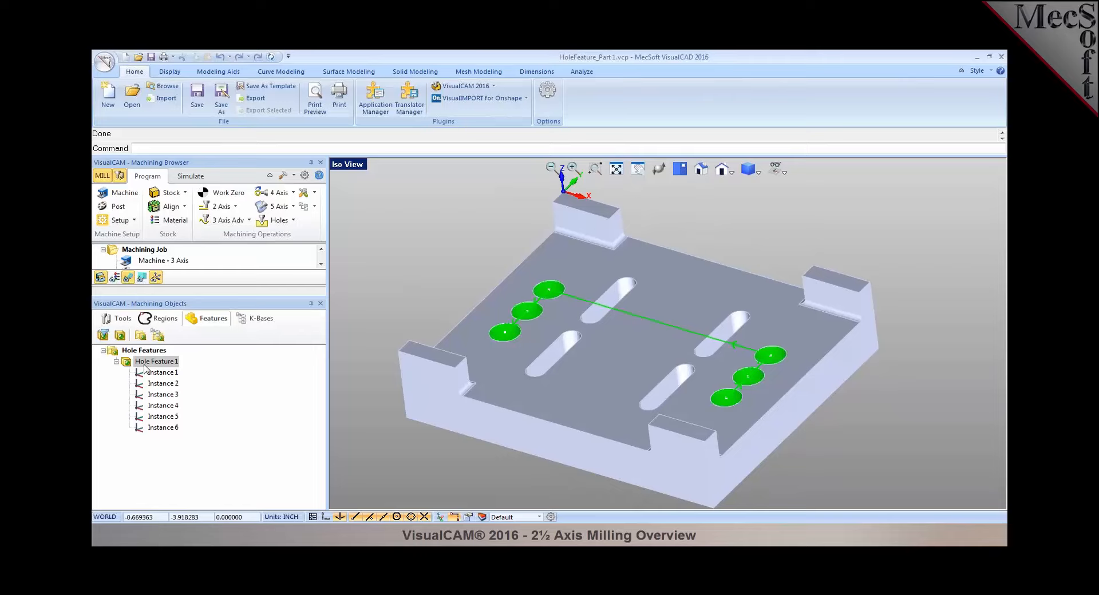
Start creating machining operations for Hole Feature 1 and add Center Drill, Deep Drill and Hole Profiling as desired operations
{"action": "left_click", "coordinate": [140, 336]}
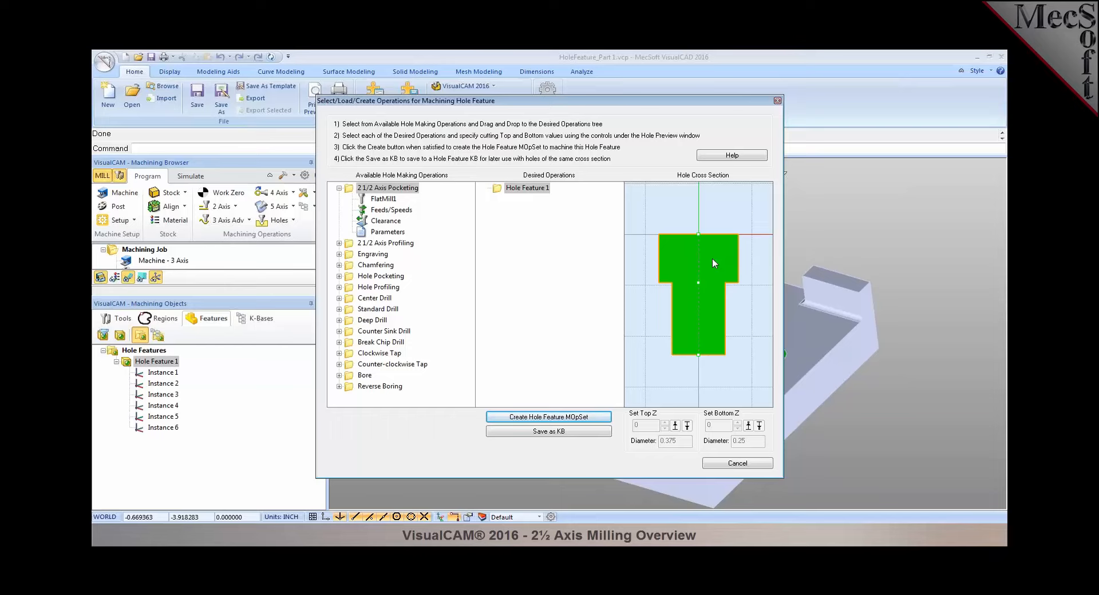
{"action": "left_click", "coordinate": [339, 188]}
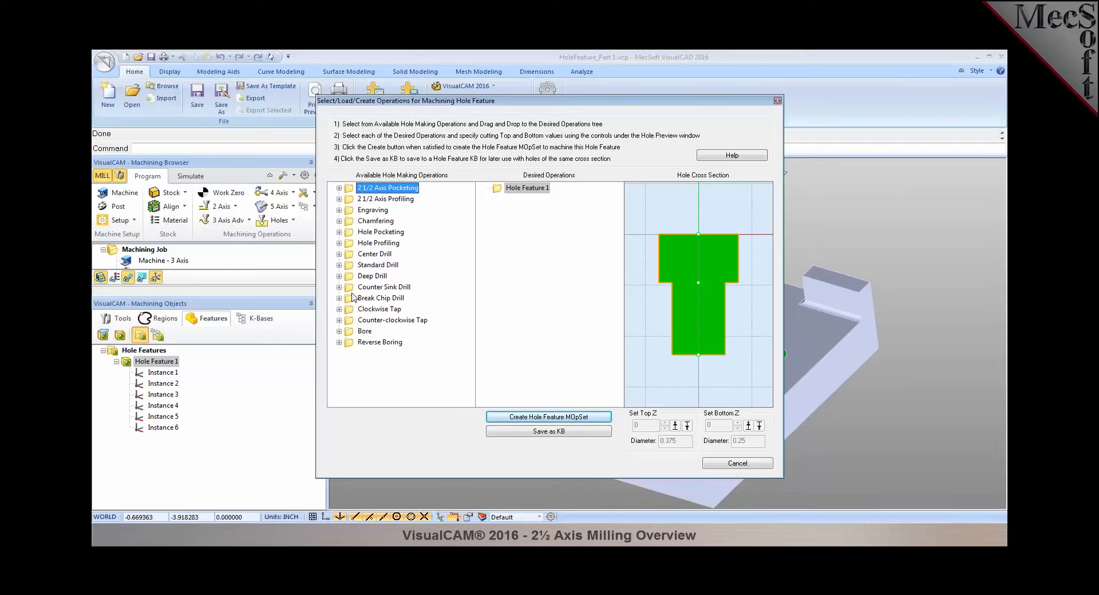
{"action": "left_click_drag", "start_coordinate": [352, 255], "coordinate": [518, 235]}
{"action": "left_click_drag", "start_coordinate": [372, 280], "coordinate": [519, 234]}
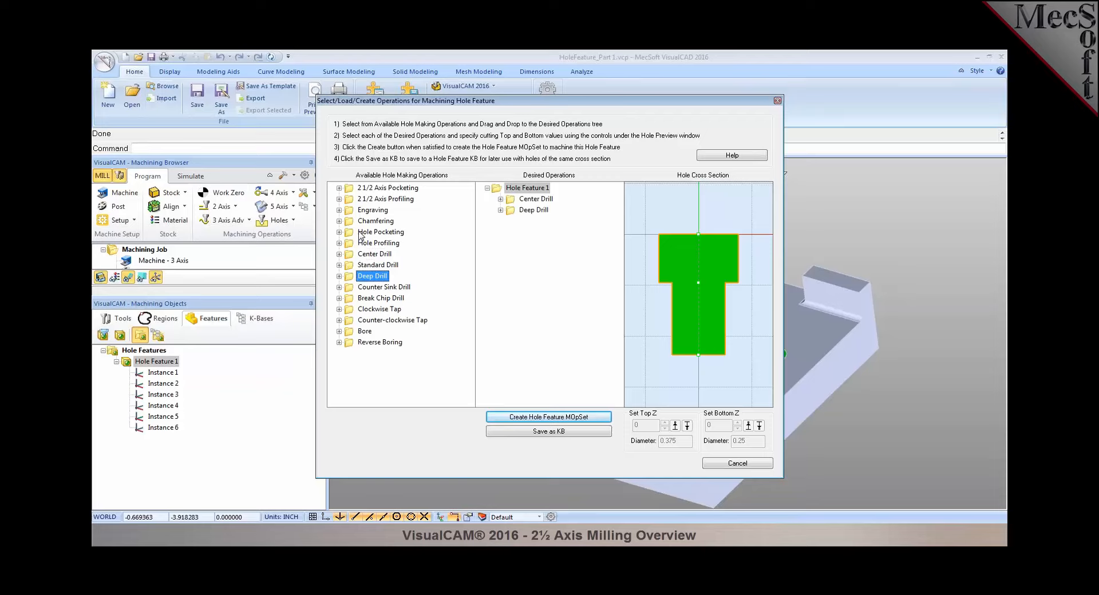
{"action": "left_click_drag", "start_coordinate": [356, 247], "coordinate": [518, 198]}
Set the bottom Z to -0.03622 for Center Drill and -0.23622 for Hole Profiling, and create the hole feature operation set
{"action": "left_click", "coordinate": [534, 199]}
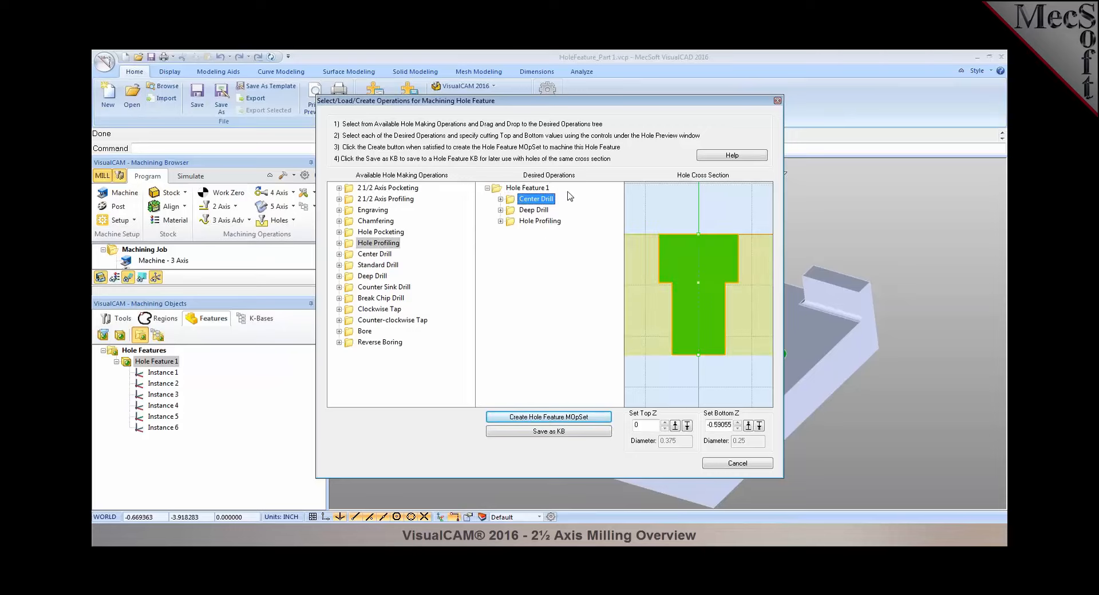
{"action": "left_click", "coordinate": [749, 426]}
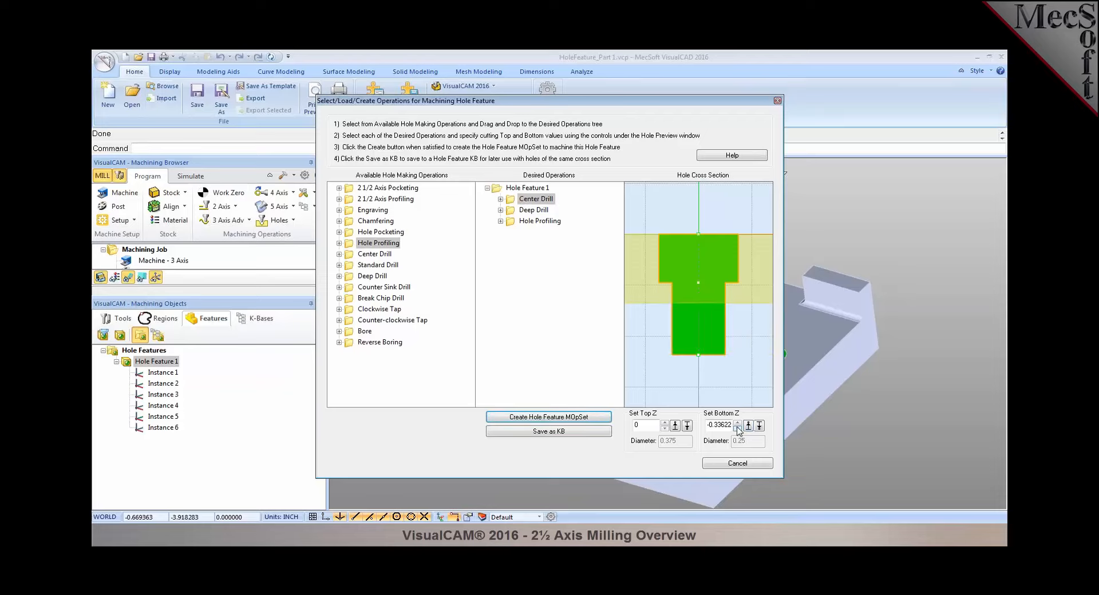
{"action": "left_click", "coordinate": [737, 423]}
{"action": "left_click", "coordinate": [737, 422]}
{"action": "left_click", "coordinate": [737, 423]}
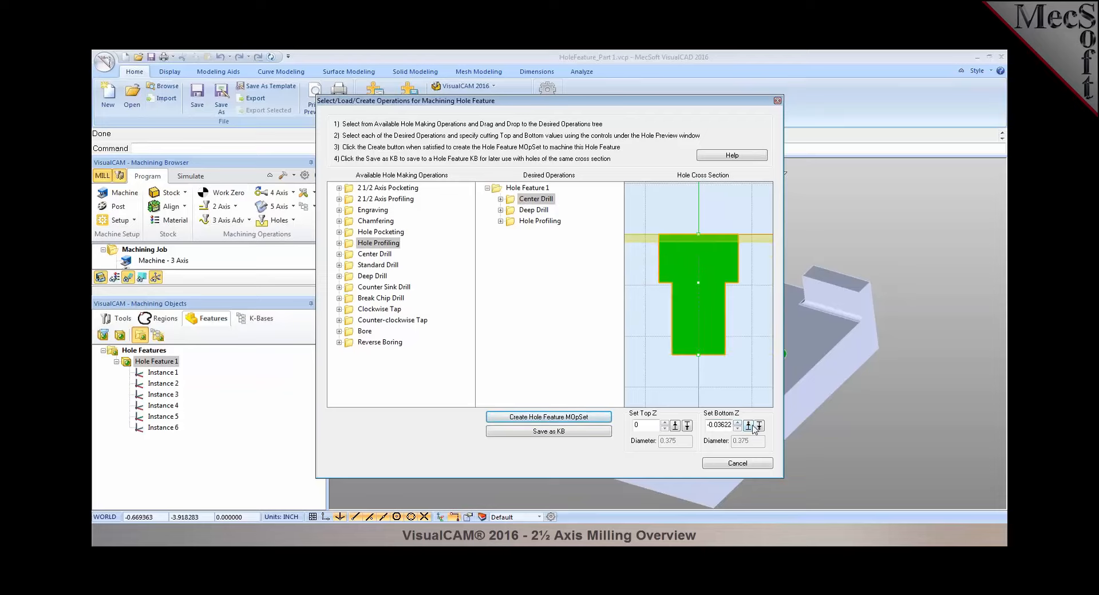
{"action": "left_click", "coordinate": [534, 221]}
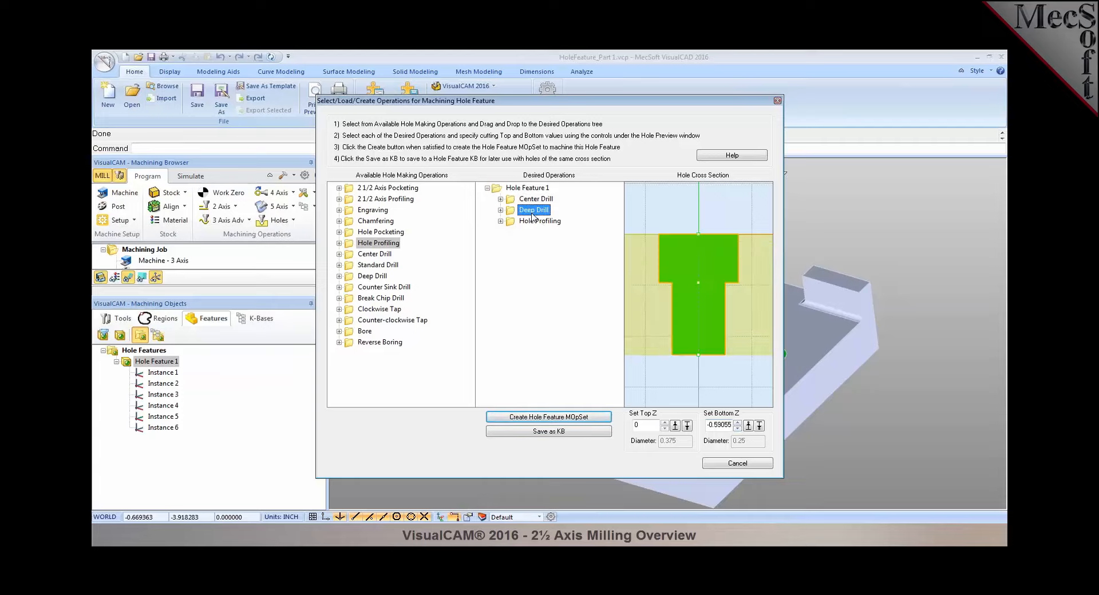
{"action": "left_click", "coordinate": [749, 426]}
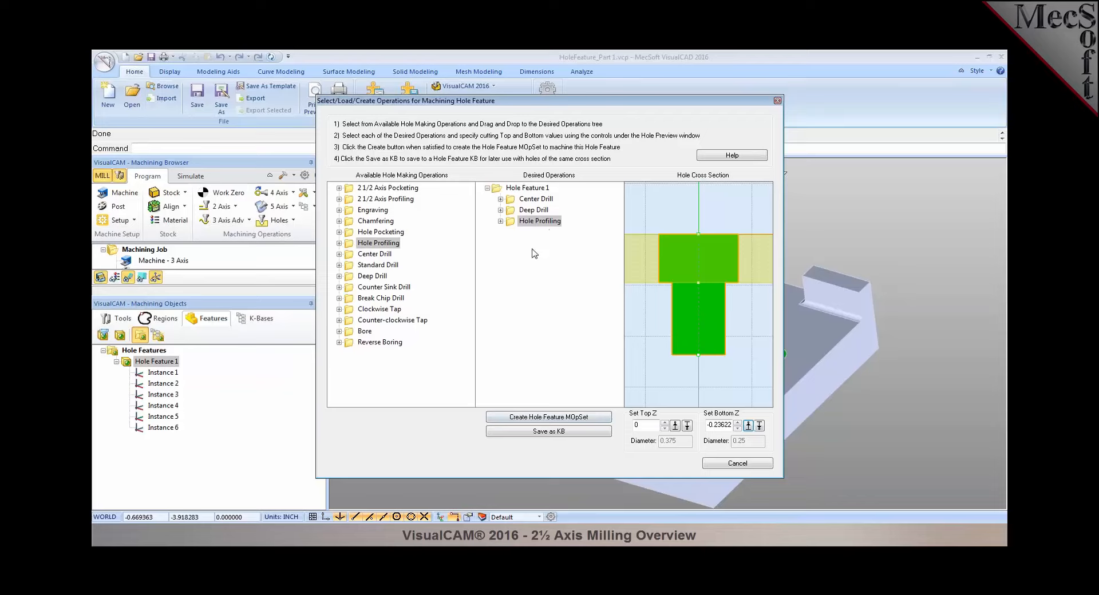
{"action": "left_click", "coordinate": [545, 417]}
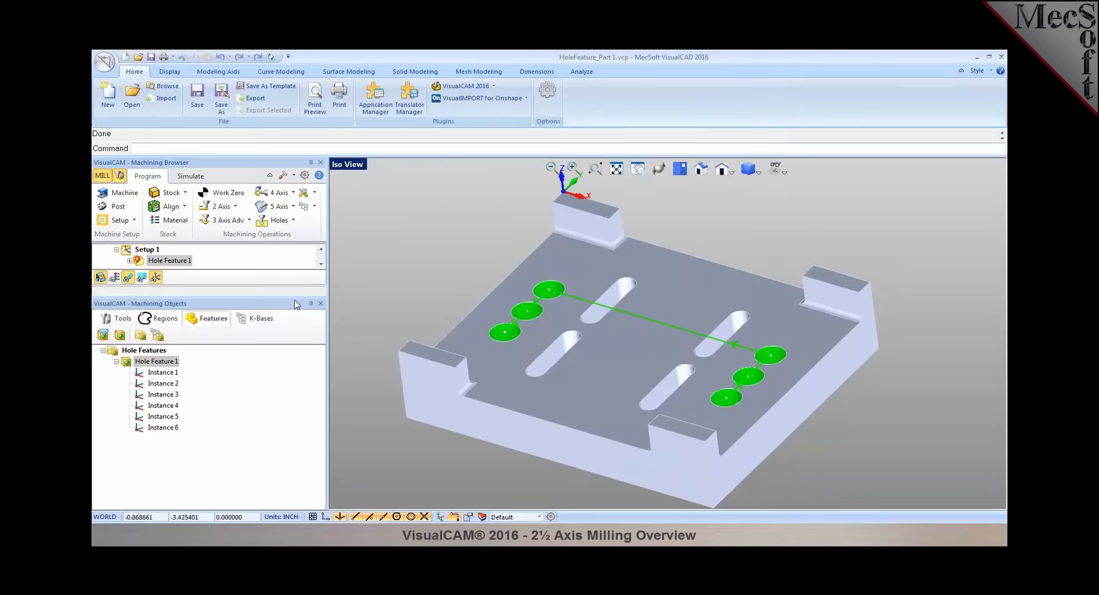
Assign DRILL-1/4 INCH to the Center Drill and Deep Drill operations and FLATMILL-1/4 INCH to Hole Profiling
{"action": "left_click_drag", "start_coordinate": [294, 296], "coordinate": [274, 412]}
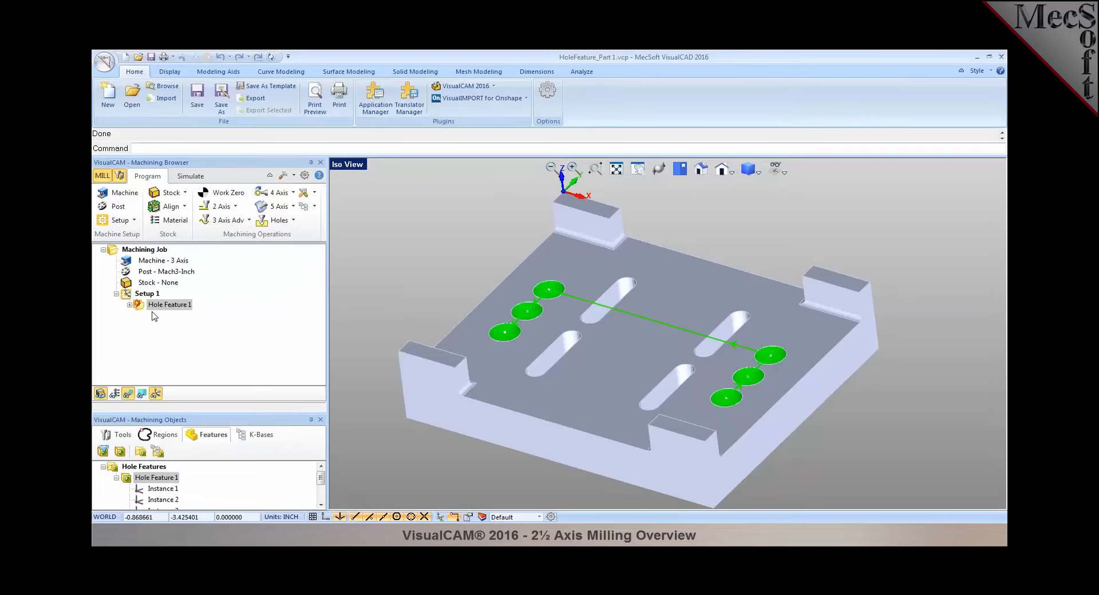
{"action": "left_click", "coordinate": [130, 305]}
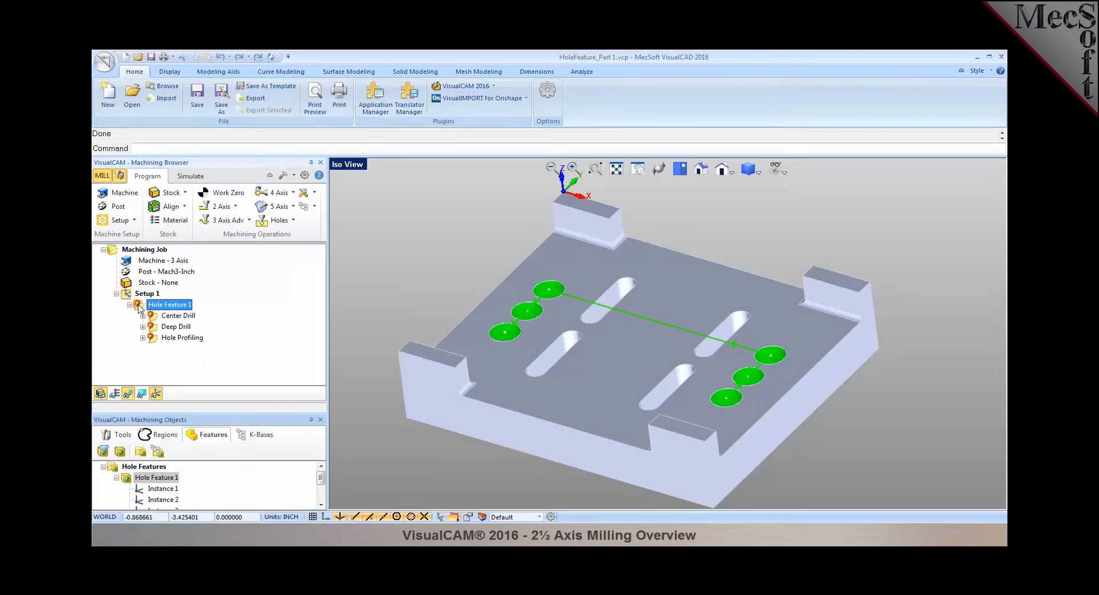
{"action": "left_click", "coordinate": [176, 327]}
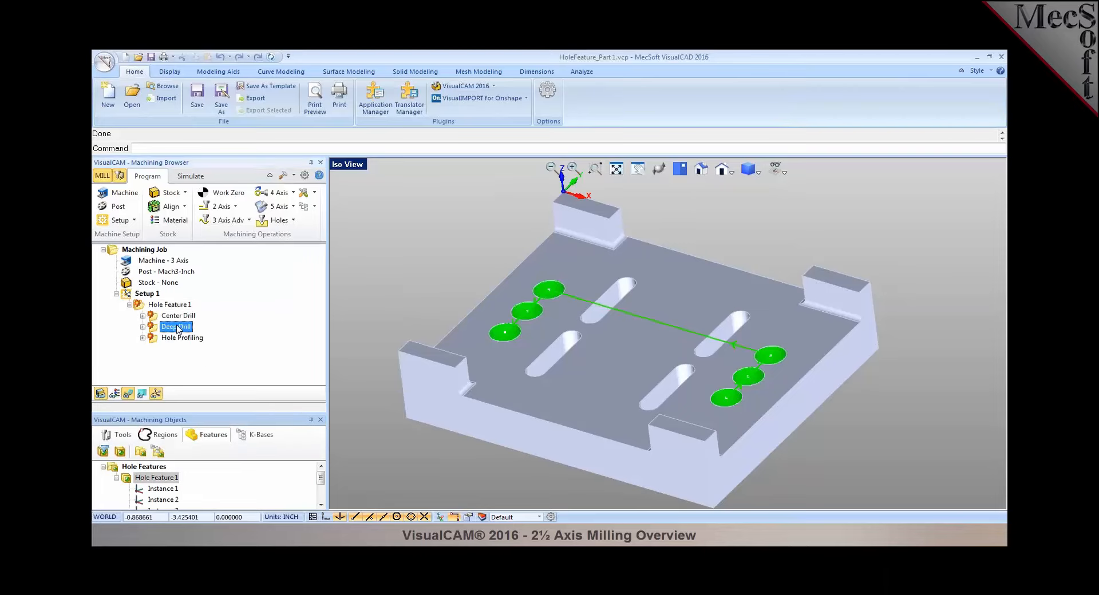
{"action": "left_click", "coordinate": [121, 436]}
{"action": "left_click_drag", "start_coordinate": [187, 419], "coordinate": [658, 344]}
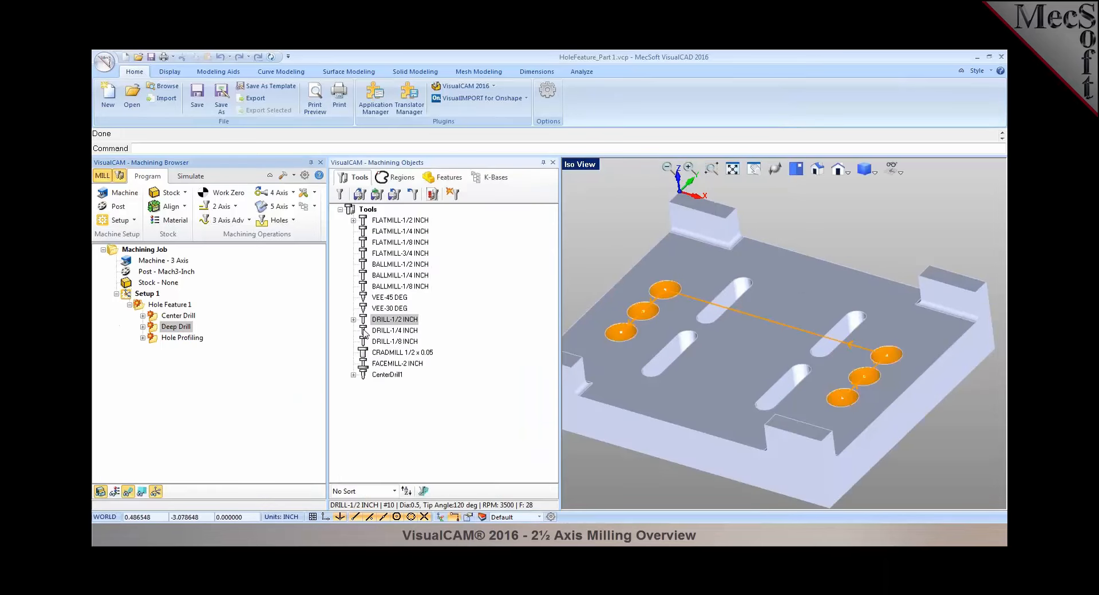
{"action": "left_click_drag", "start_coordinate": [376, 331], "coordinate": [182, 318]}
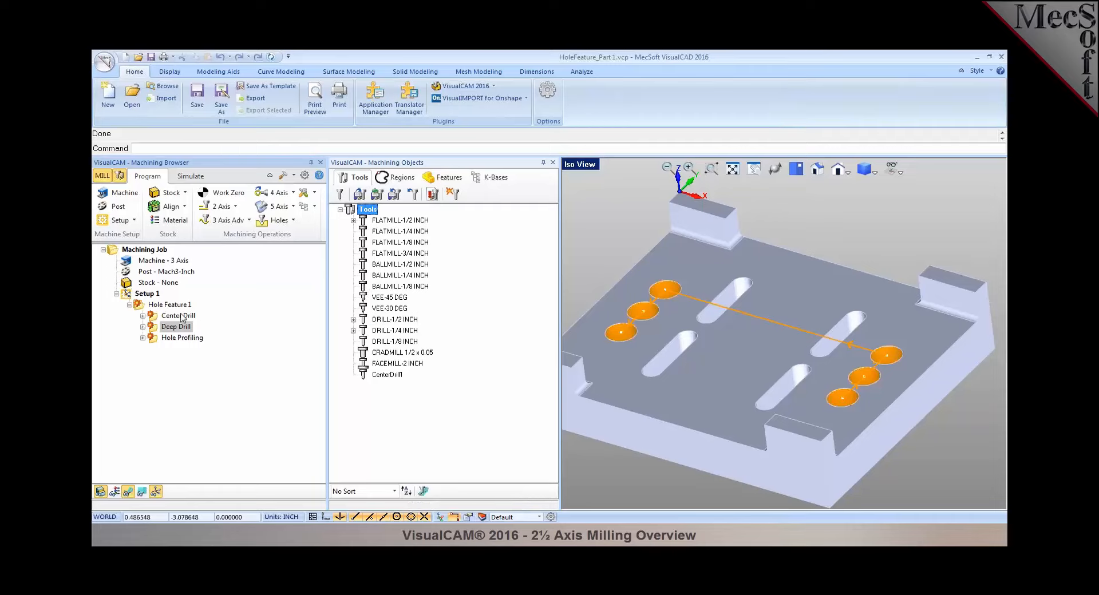
{"action": "left_click", "coordinate": [369, 332]}
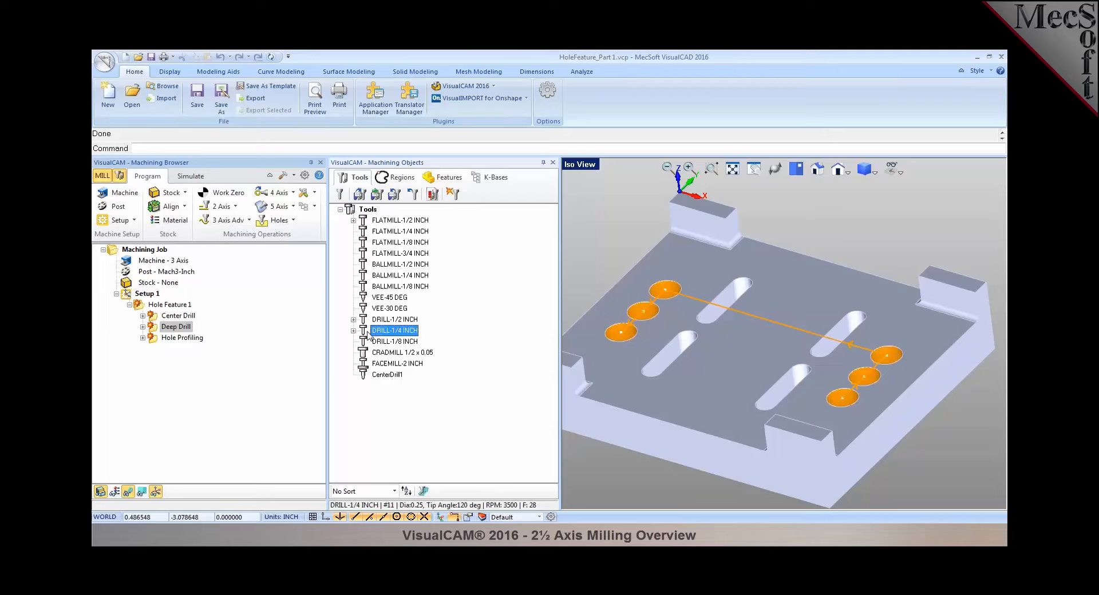
{"action": "left_click_drag", "start_coordinate": [364, 332], "coordinate": [176, 329]}
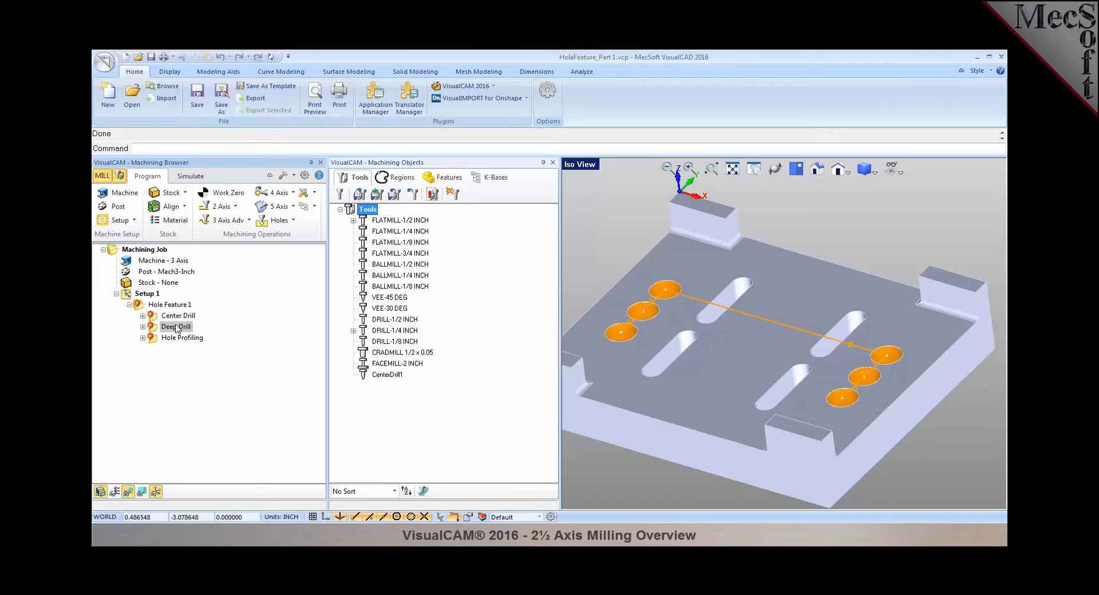
{"action": "left_click", "coordinate": [399, 231]}
{"action": "left_click_drag", "start_coordinate": [369, 232], "coordinate": [175, 340]}
Generate the toolpaths for all operations in the Hole Feature 1 operation set
{"action": "left_click", "coordinate": [150, 305]}
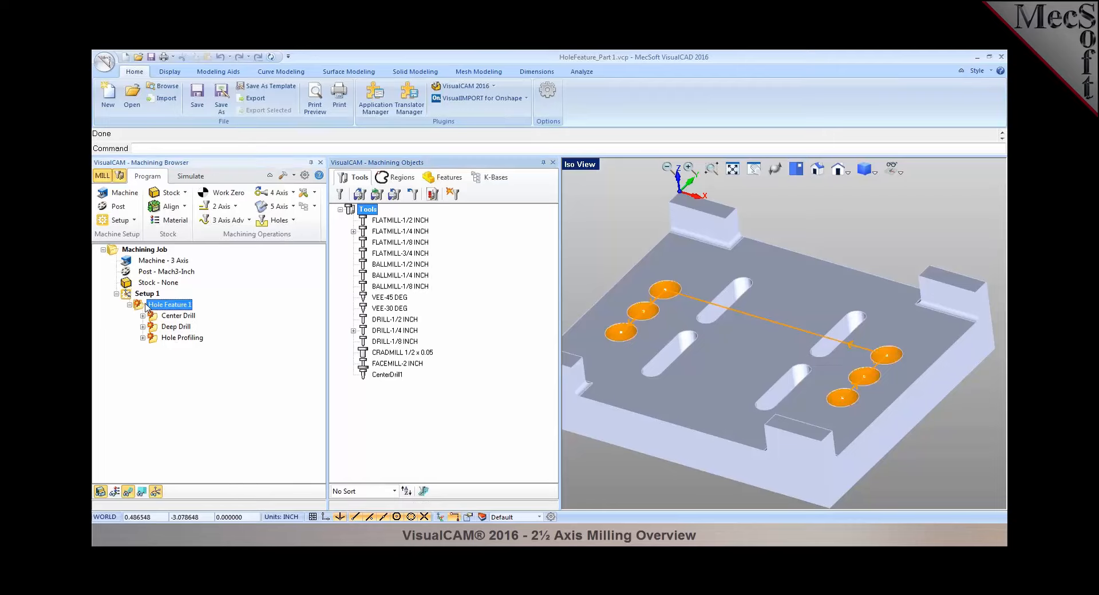
{"action": "right_click", "coordinate": [152, 308]}
{"action": "left_click", "coordinate": [153, 312]}
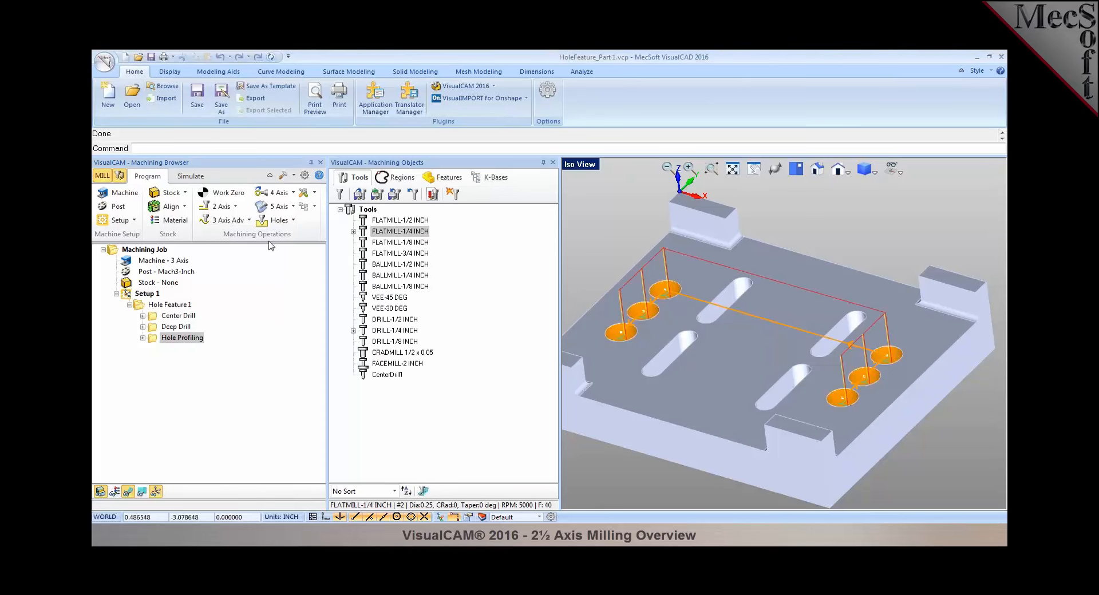
Save the machining operations as the knowledge base file HoleFeature_Part 1.vkb in the HoleMachiningKBs folder
{"action": "left_click", "coordinate": [314, 206]}
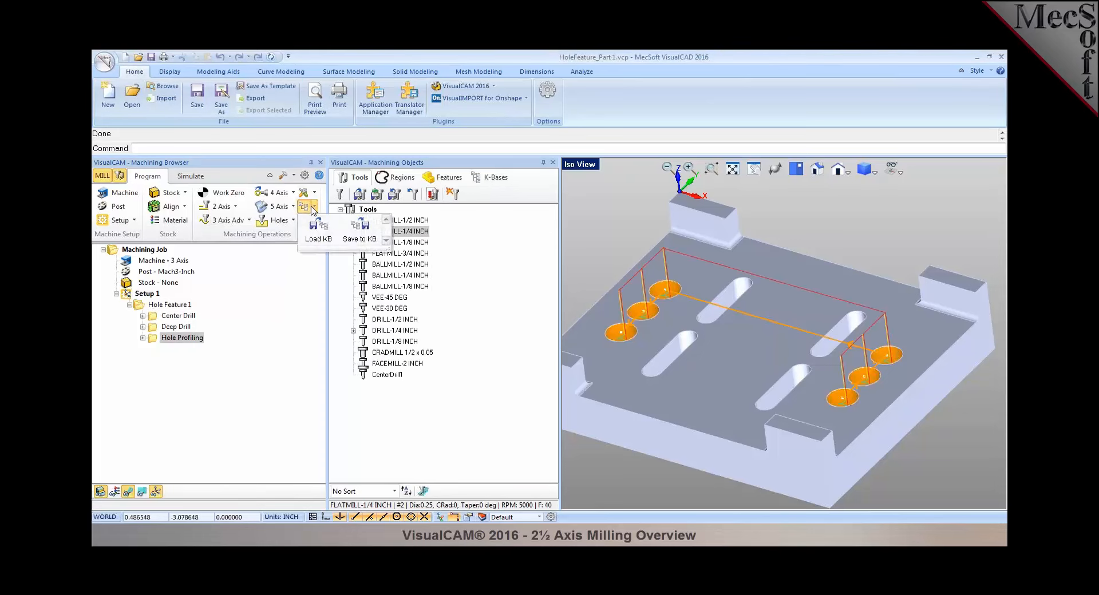
{"action": "left_click", "coordinate": [359, 232]}
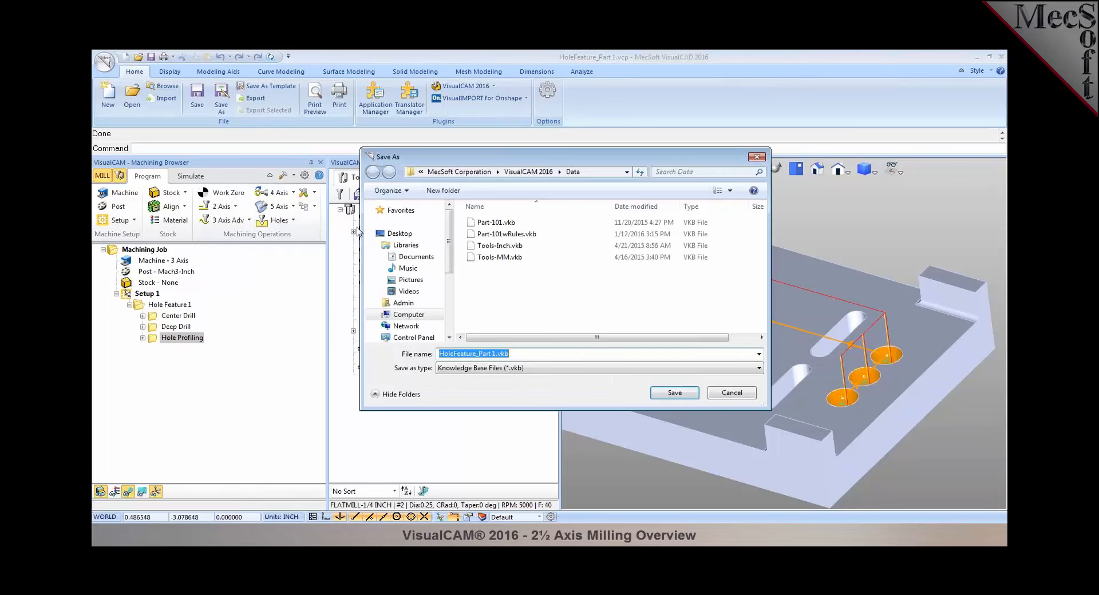
{"action": "left_click", "coordinate": [528, 172]}
{"action": "double_click", "coordinate": [506, 258]}
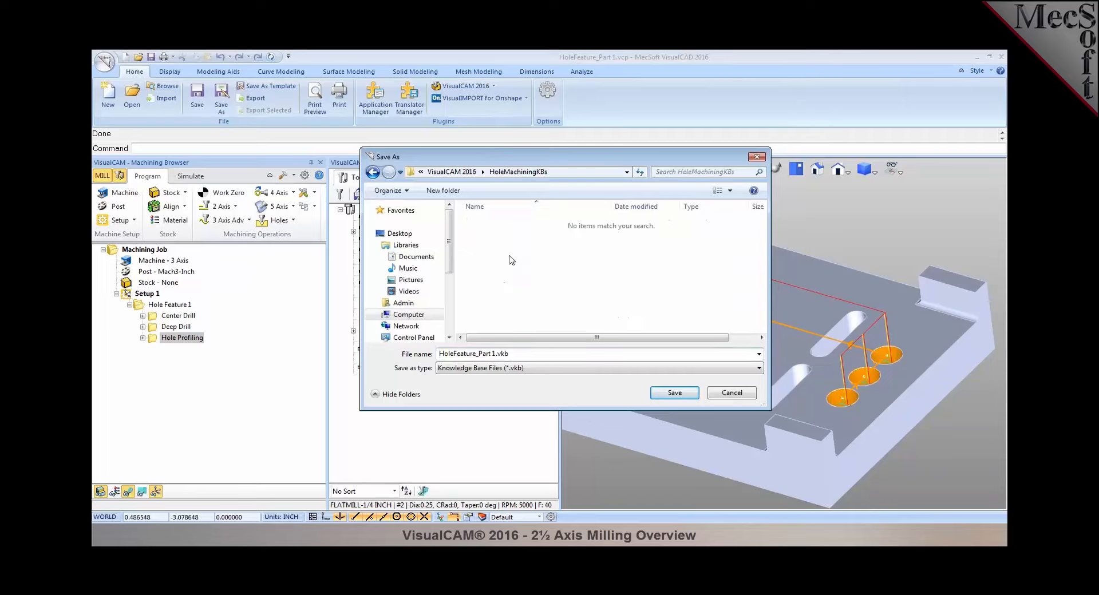
{"action": "left_click", "coordinate": [674, 393]}
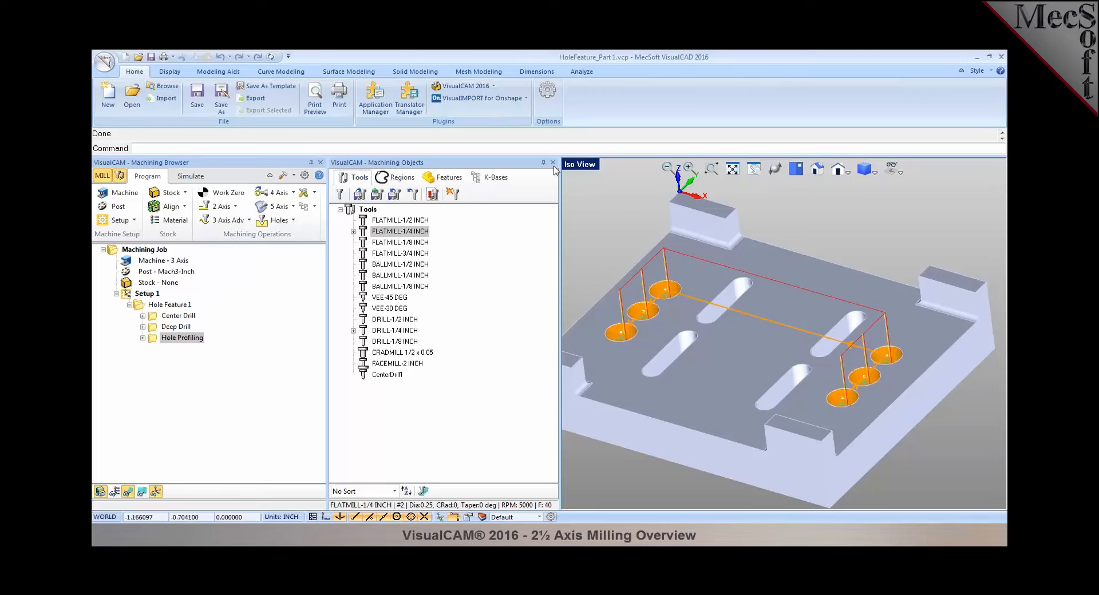
Open the part file HoleFeature_Part 2.vcp from the VisualCADCAM2016 folder
{"action": "left_click", "coordinate": [132, 107]}
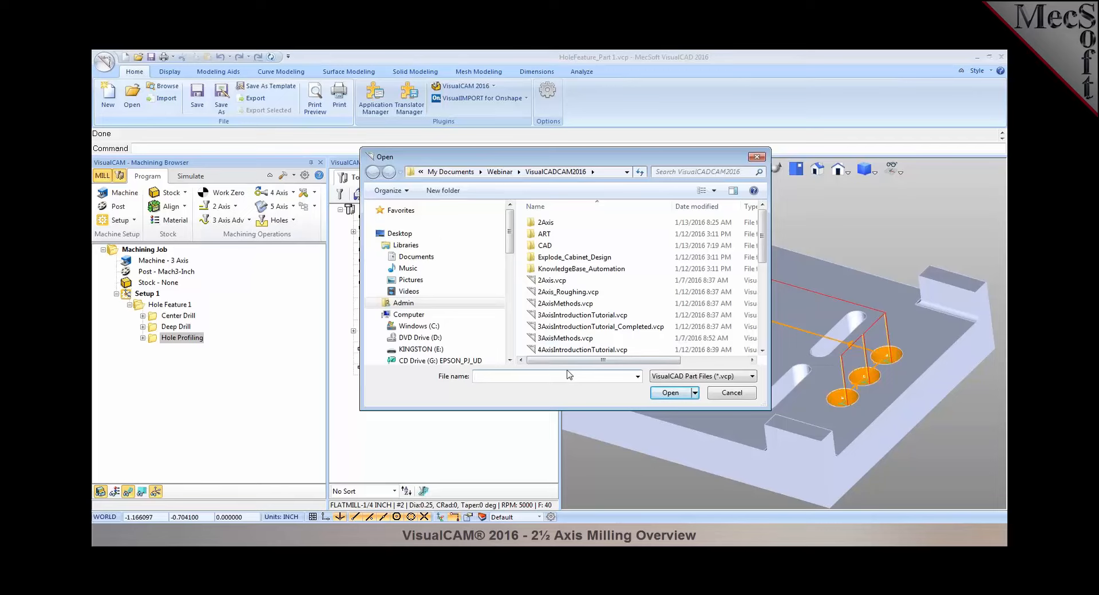
{"action": "type", "text": "ho"}
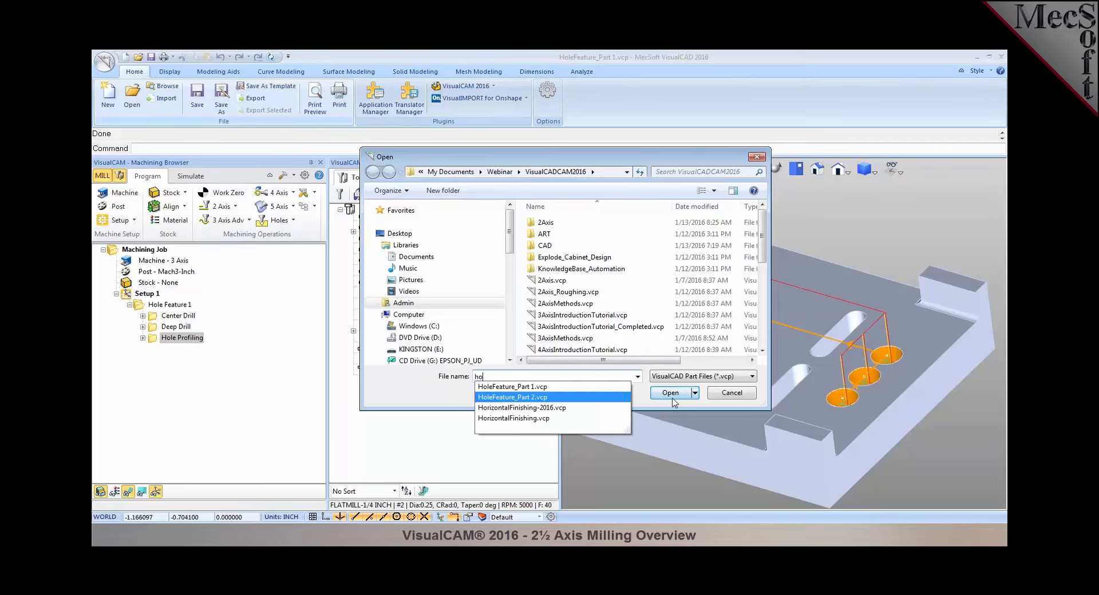
{"action": "left_click", "coordinate": [513, 397]}
{"action": "left_click", "coordinate": [670, 394]}
{"action": "left_click", "coordinate": [590, 316]}
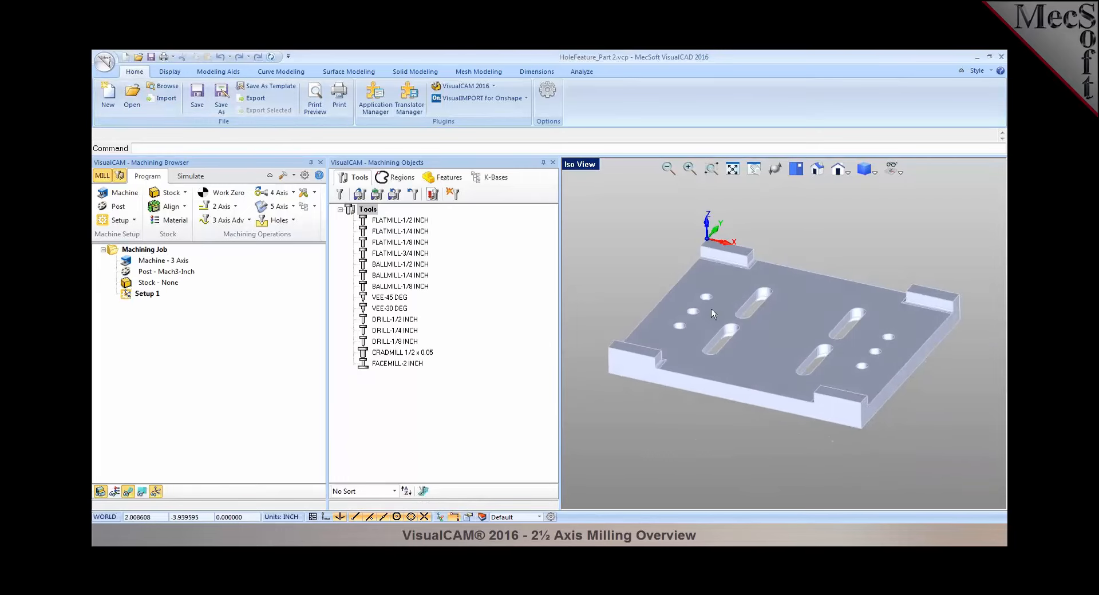
Detect the hole features on the plate's upper flat face, covering the small holes at both ends
{"action": "scroll", "coordinate": [711, 314], "scroll_direction": "up", "scroll_amount": 5}
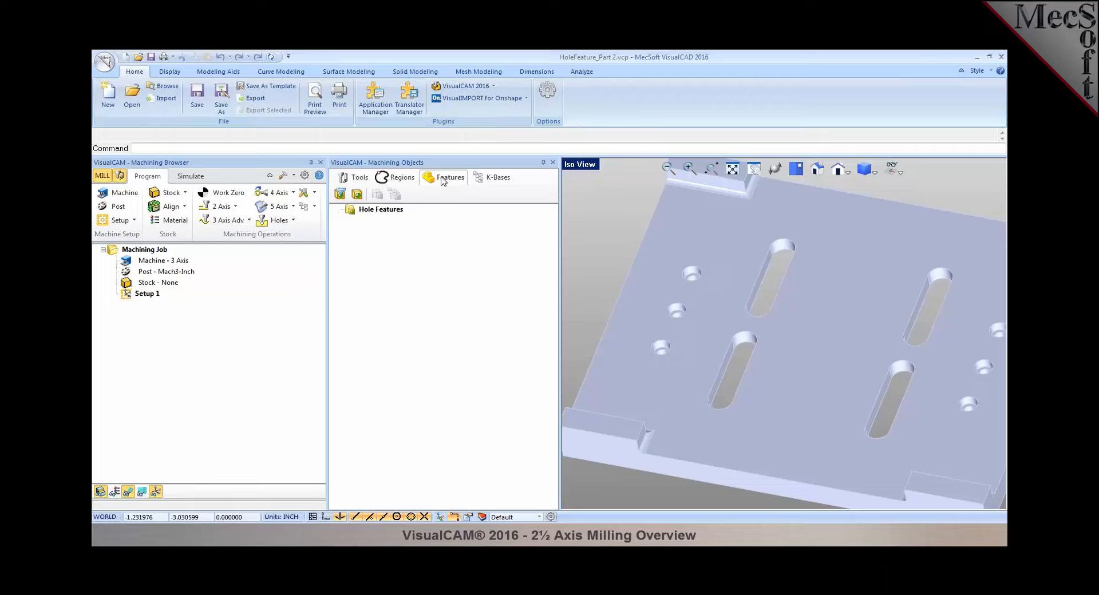
{"action": "left_click", "coordinate": [357, 195]}
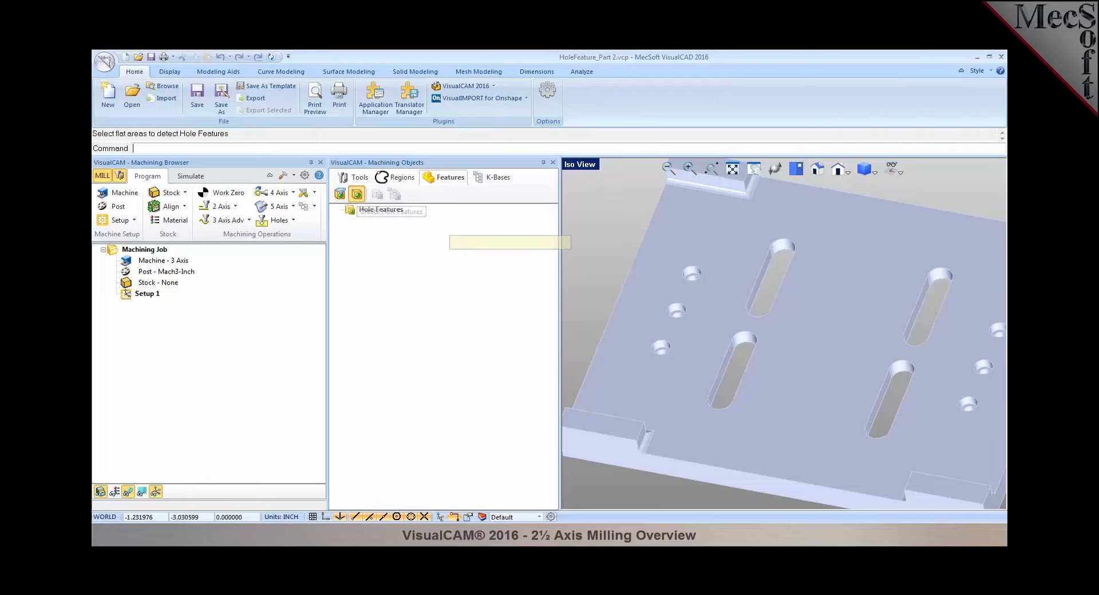
{"action": "left_click", "coordinate": [694, 322]}
{"action": "key", "text": "Return"}
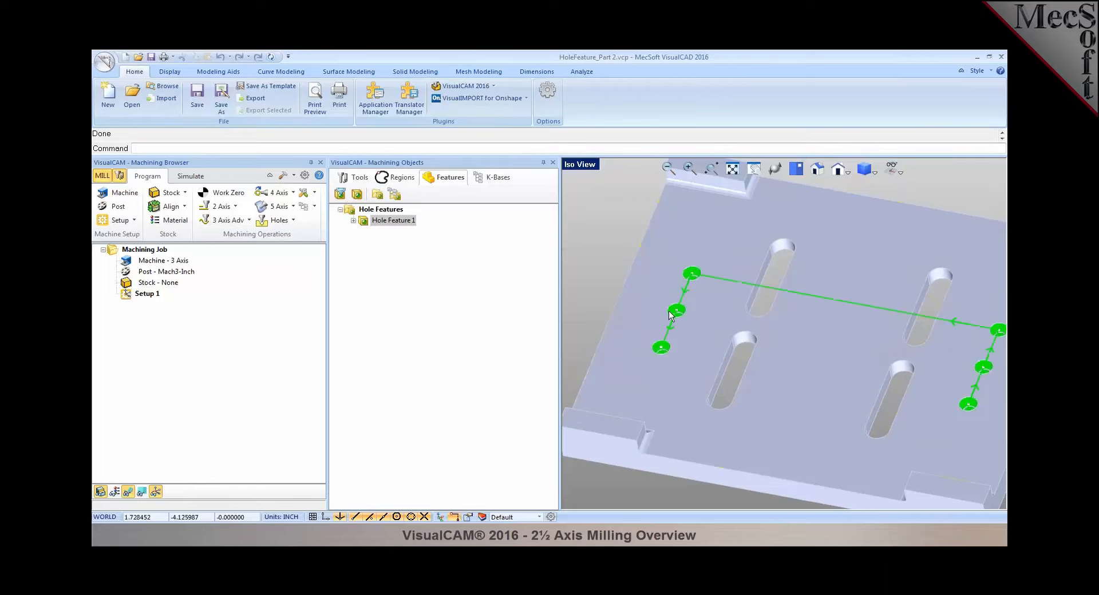
Machine Hole Feature 1 automatically with the saved knowledge base and review its Center Drill, Deep Drill and Hole Profiling operations
{"action": "scroll", "coordinate": [647, 304], "scroll_direction": "down", "scroll_amount": 1}
{"action": "left_click", "coordinate": [352, 220]}
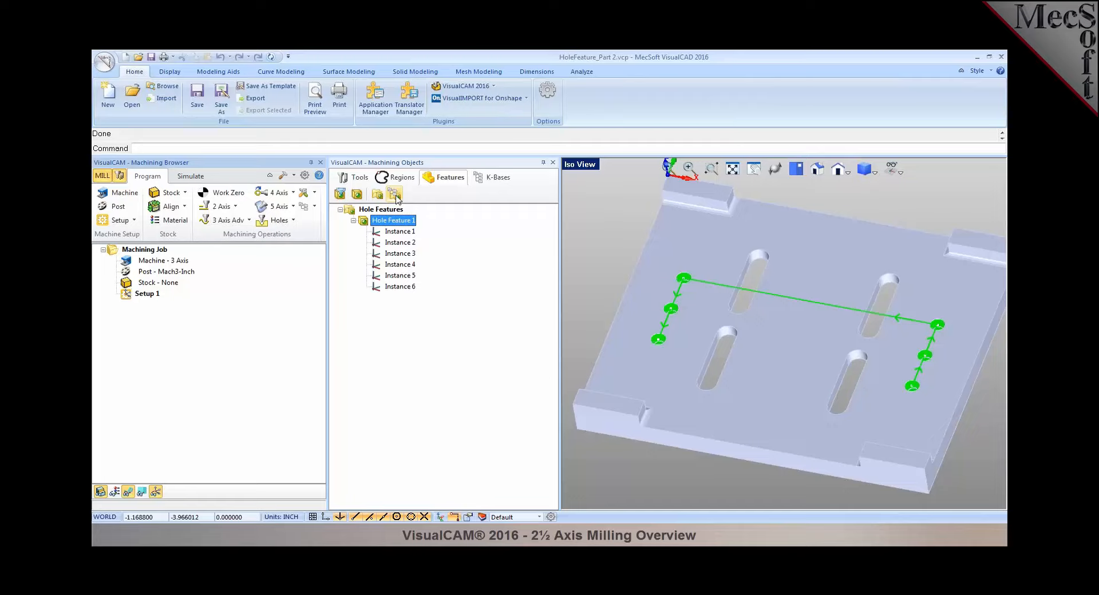
{"action": "left_click", "coordinate": [395, 196]}
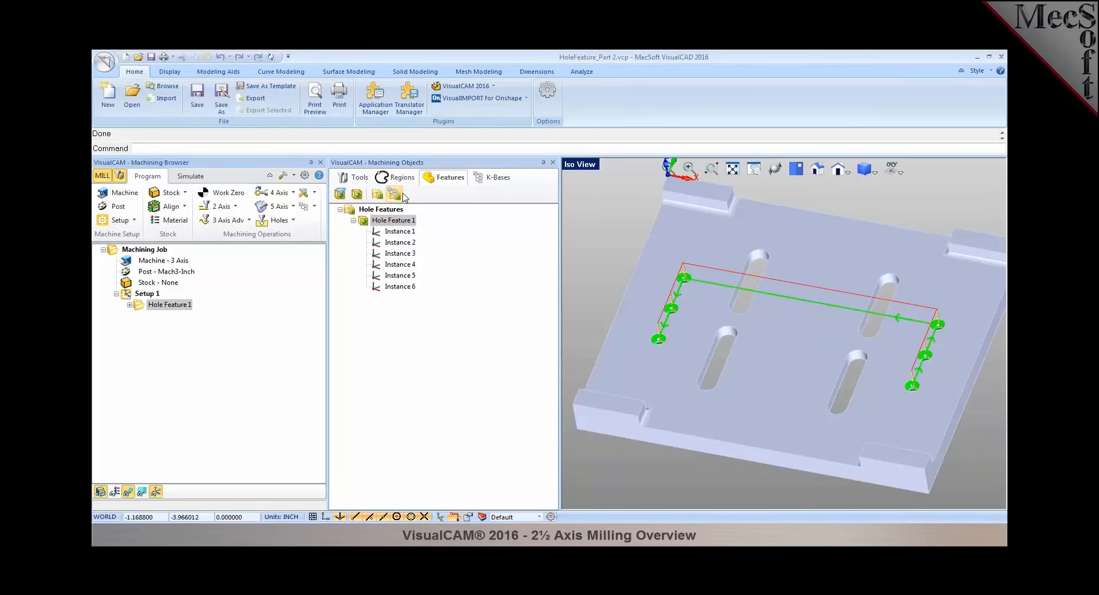
{"action": "left_click", "coordinate": [129, 305]}
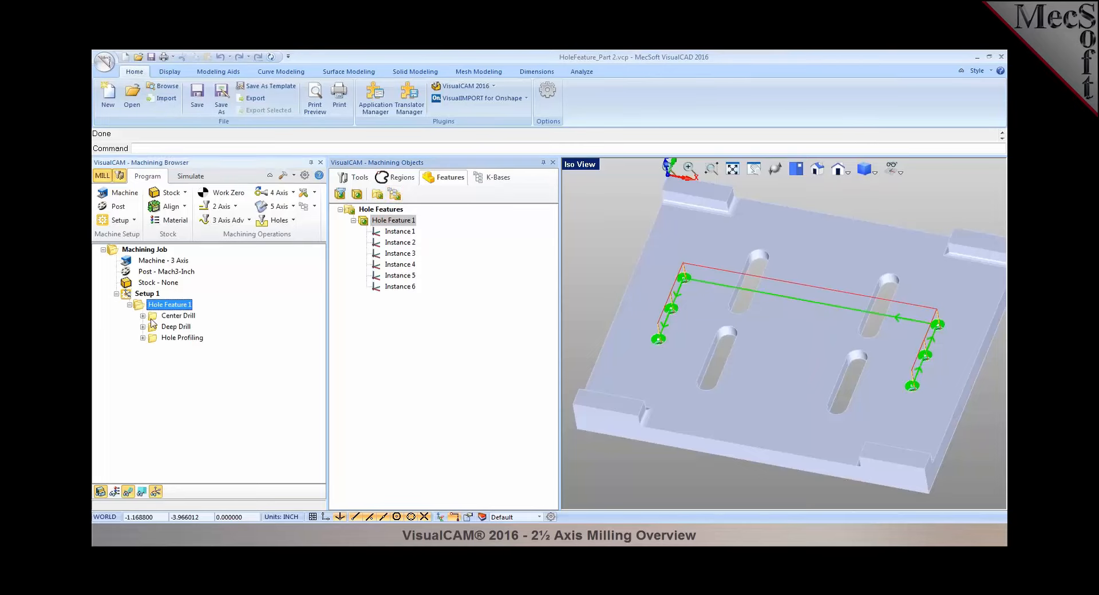
{"action": "left_click", "coordinate": [164, 318]}
{"action": "left_click", "coordinate": [166, 327]}
{"action": "left_click", "coordinate": [166, 339]}
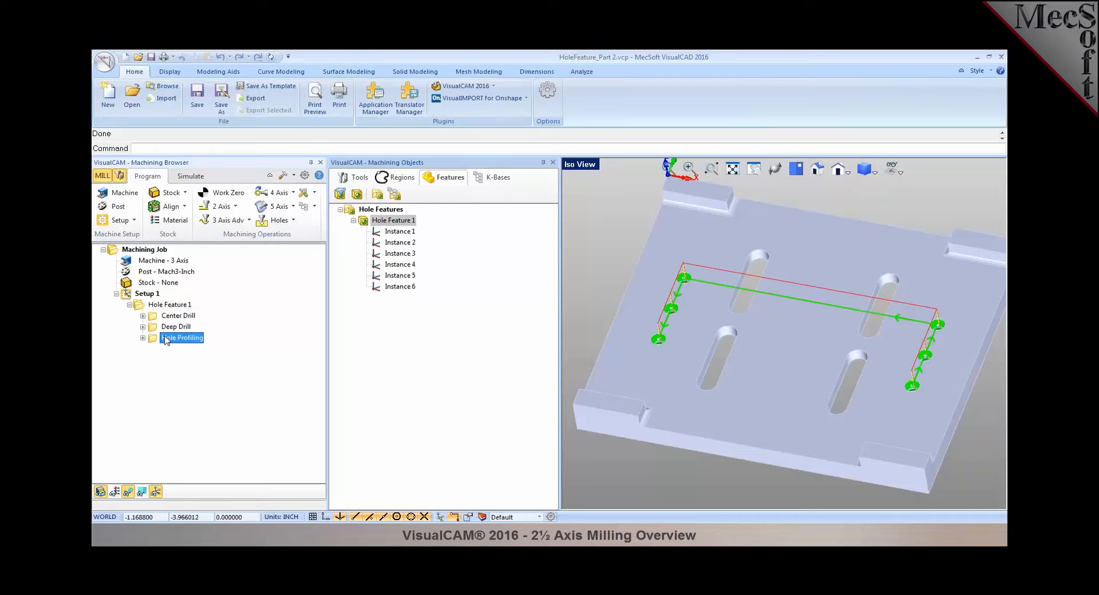